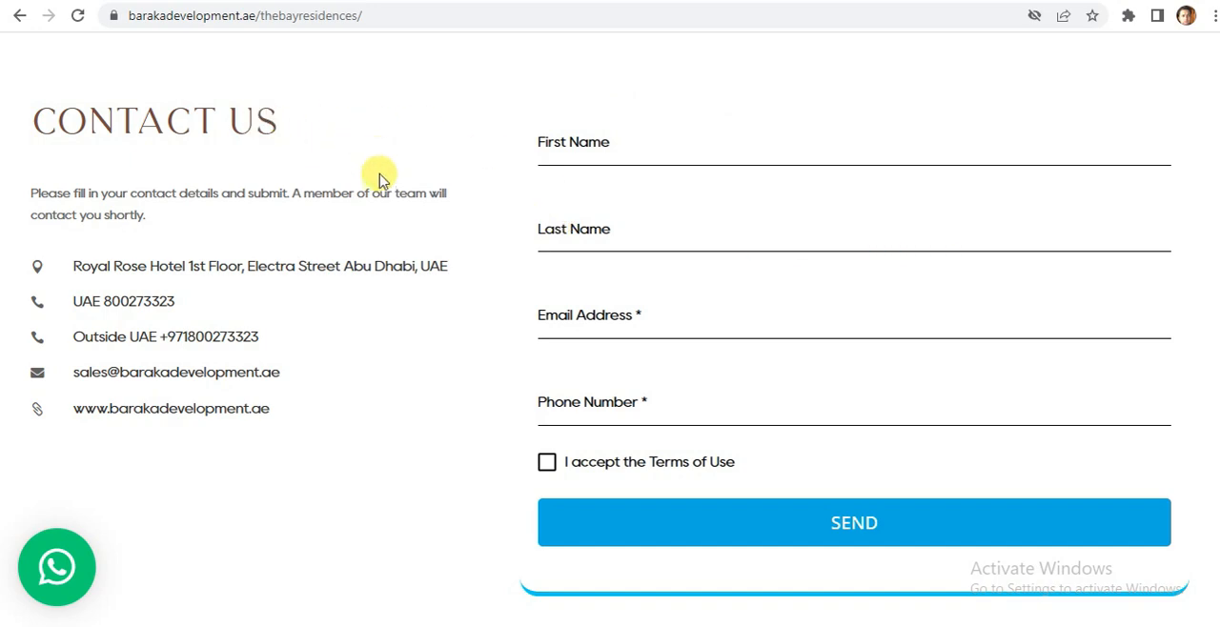
Look over The Bay Residences landing page, its contact form and the Inquire Now link that leads to the form.
{"action": "left_click", "coordinate": [557, 151]}
{"action": "left_click", "coordinate": [581, 228]}
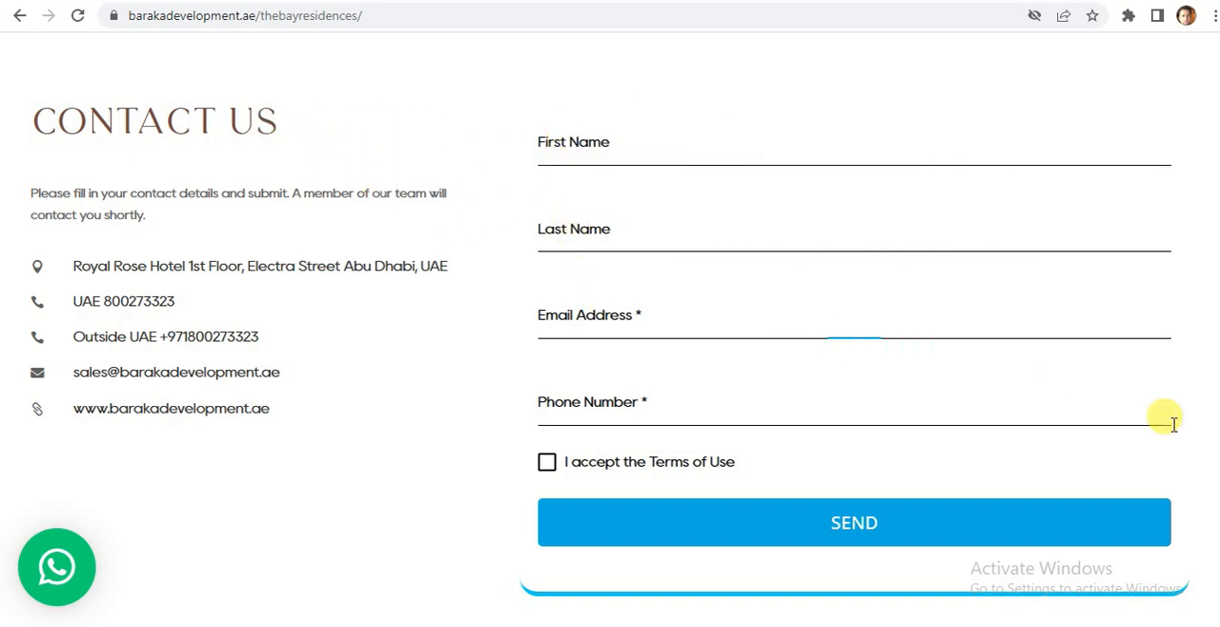
{"action": "scroll", "coordinate": [610, 328], "scroll_direction": "up", "scroll_amount": 17}
{"action": "scroll", "coordinate": [610, 329], "scroll_direction": "down", "scroll_amount": 13}
{"action": "scroll", "coordinate": [610, 329], "scroll_direction": "down", "scroll_amount": 10}
{"action": "scroll", "coordinate": [609, 329], "scroll_direction": "up", "scroll_amount": 6}
{"action": "scroll", "coordinate": [610, 328], "scroll_direction": "up", "scroll_amount": 8}
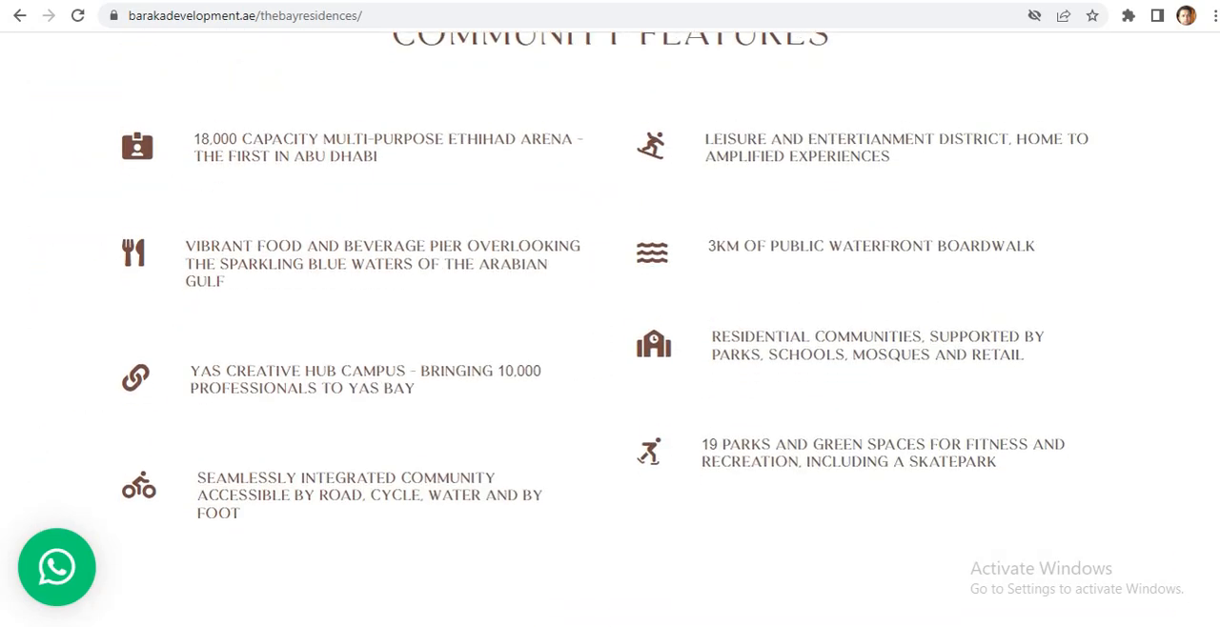
{"action": "scroll", "coordinate": [610, 329], "scroll_direction": "up", "scroll_amount": 5}
{"action": "scroll", "coordinate": [610, 328], "scroll_direction": "down", "scroll_amount": 1}
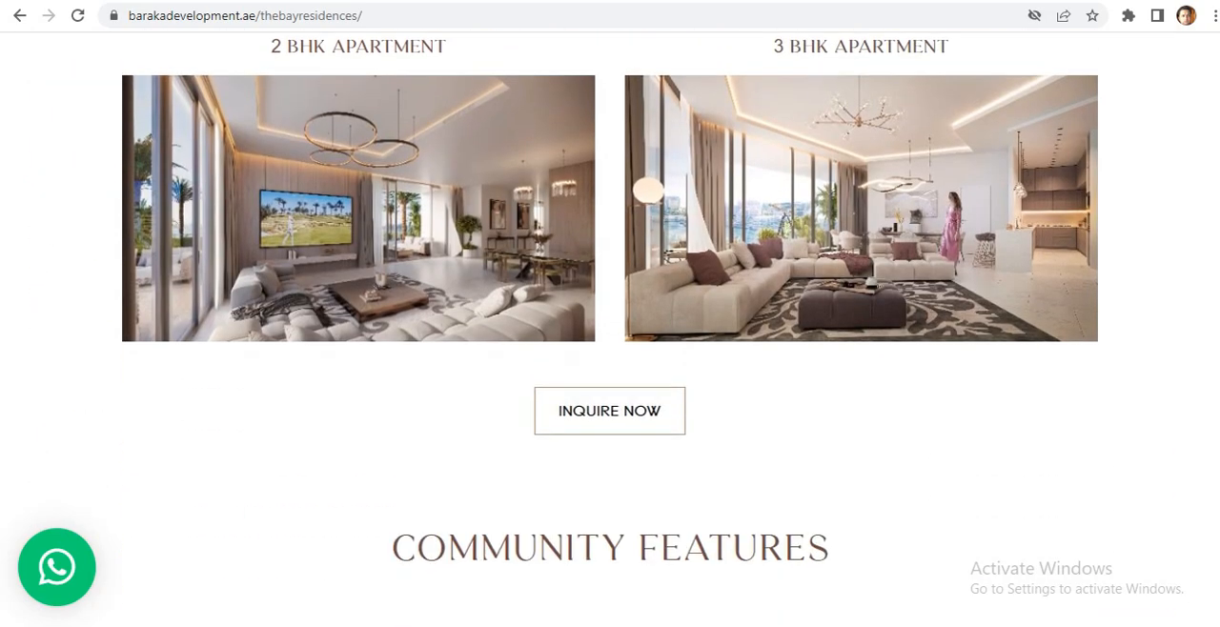
{"action": "left_click", "coordinate": [616, 422]}
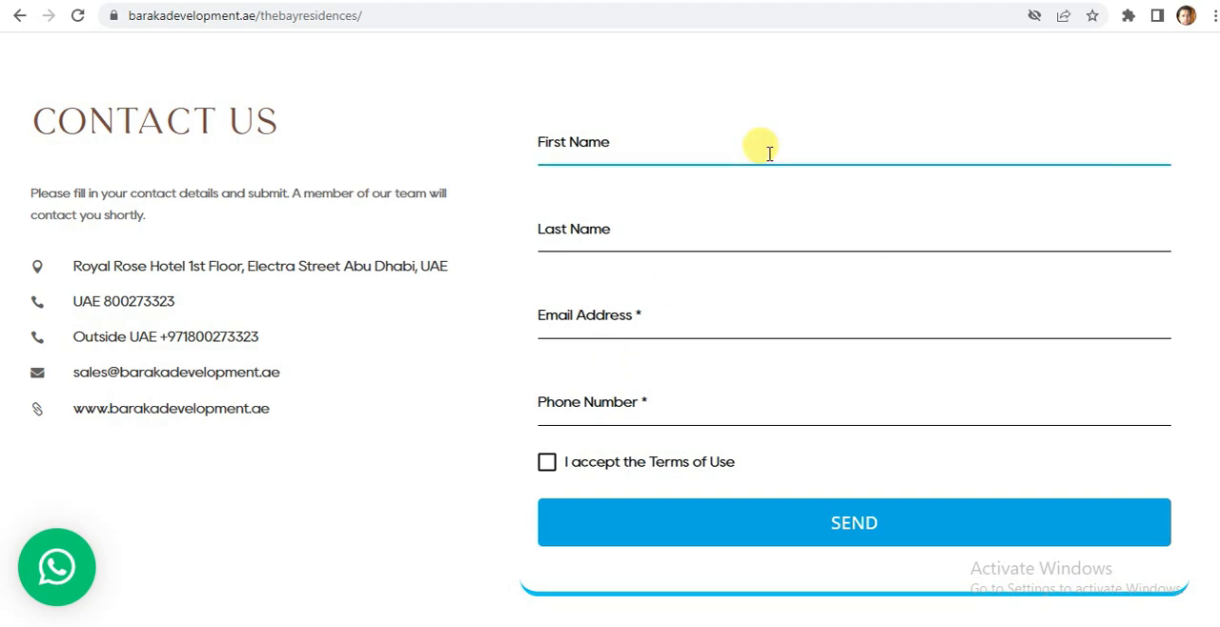
Examine the Google Ads conversions summary, the landing page's URL and contact form fields, and the Tag Manager workspace.
{"action": "left_click", "coordinate": [776, 1]}
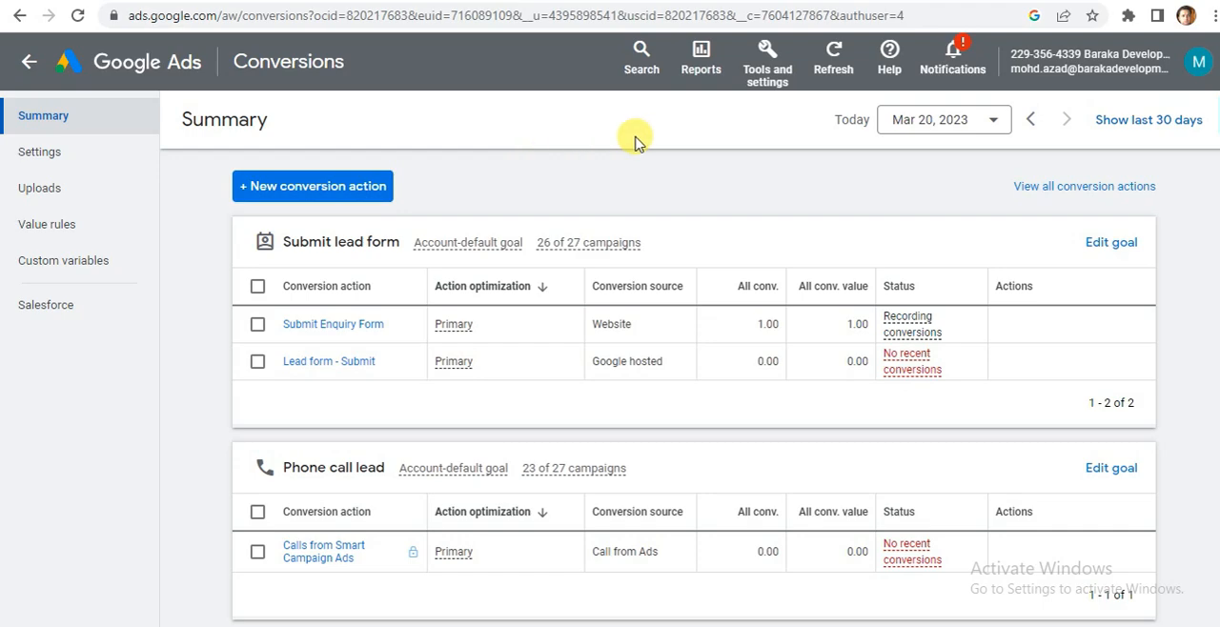
{"action": "key", "text": "ctrl+Tab"}
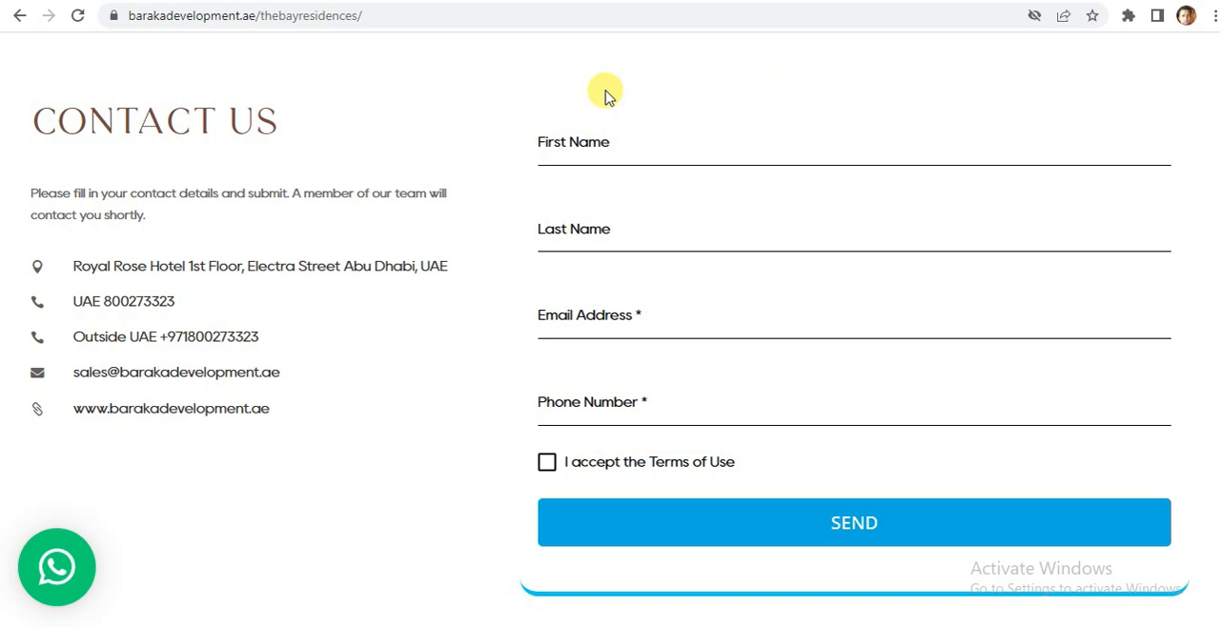
{"action": "left_click", "coordinate": [368, 17]}
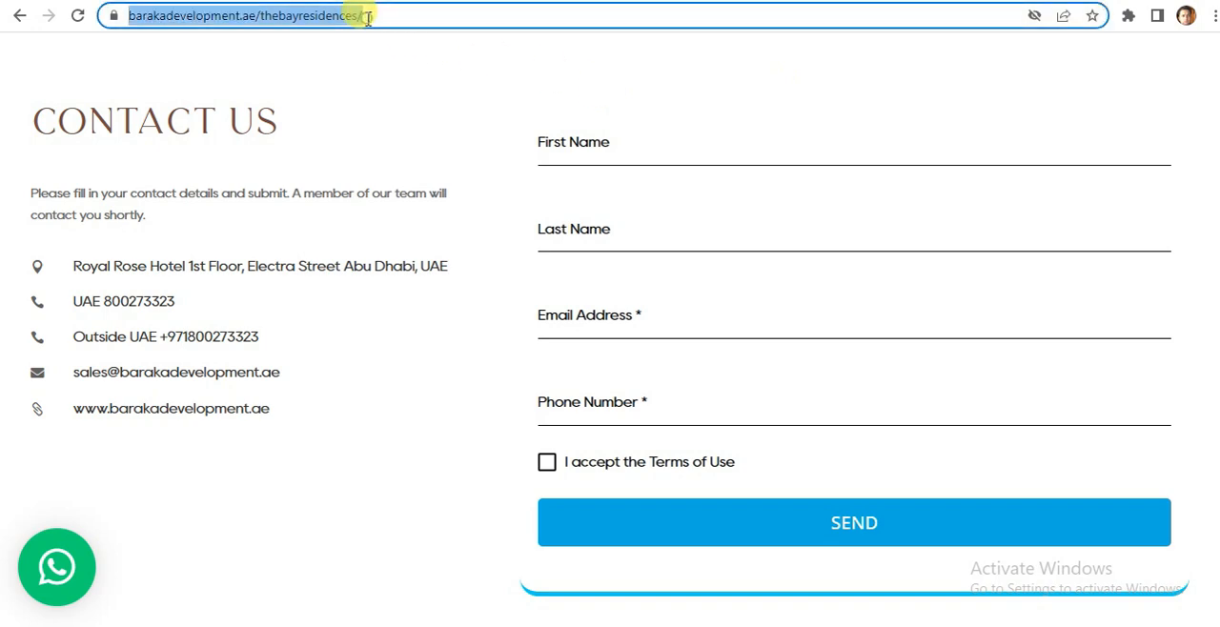
{"action": "left_click", "coordinate": [396, 18]}
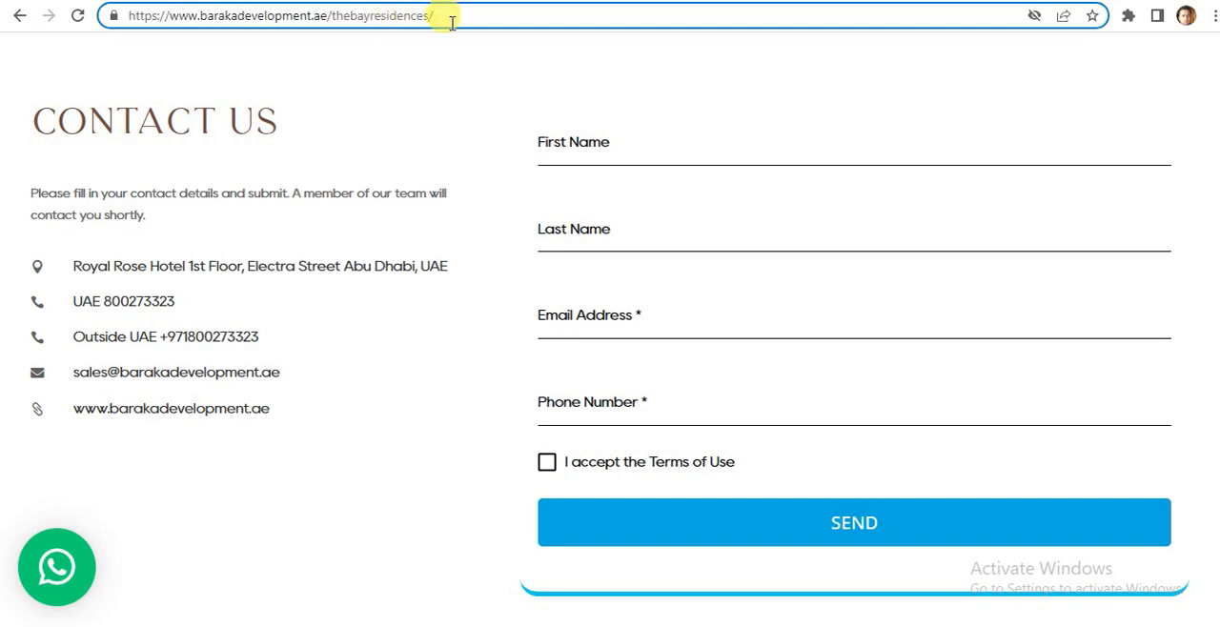
{"action": "key", "text": "ctrl+a"}
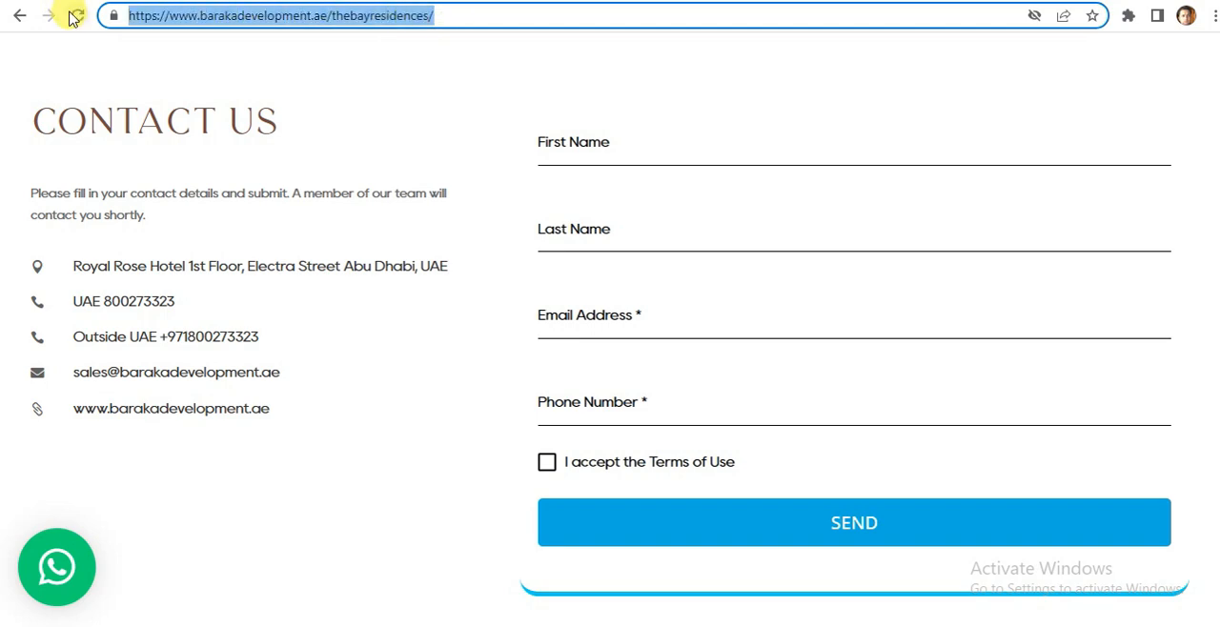
{"action": "left_click", "coordinate": [580, 147]}
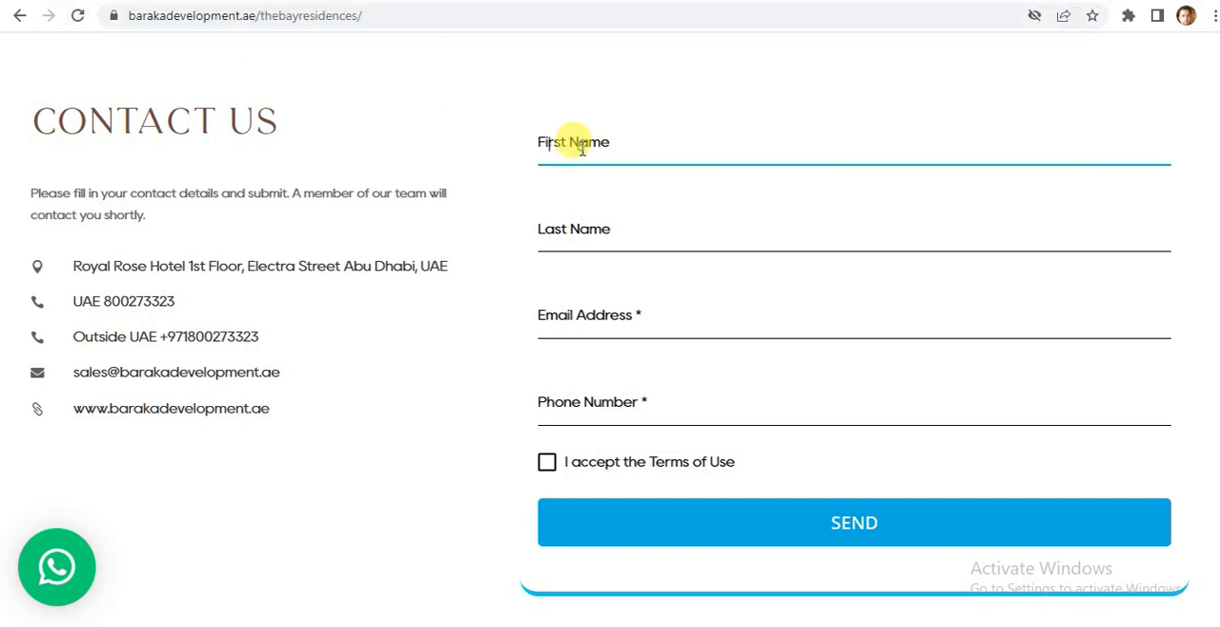
{"action": "left_click", "coordinate": [572, 231]}
{"action": "left_click", "coordinate": [576, 310]}
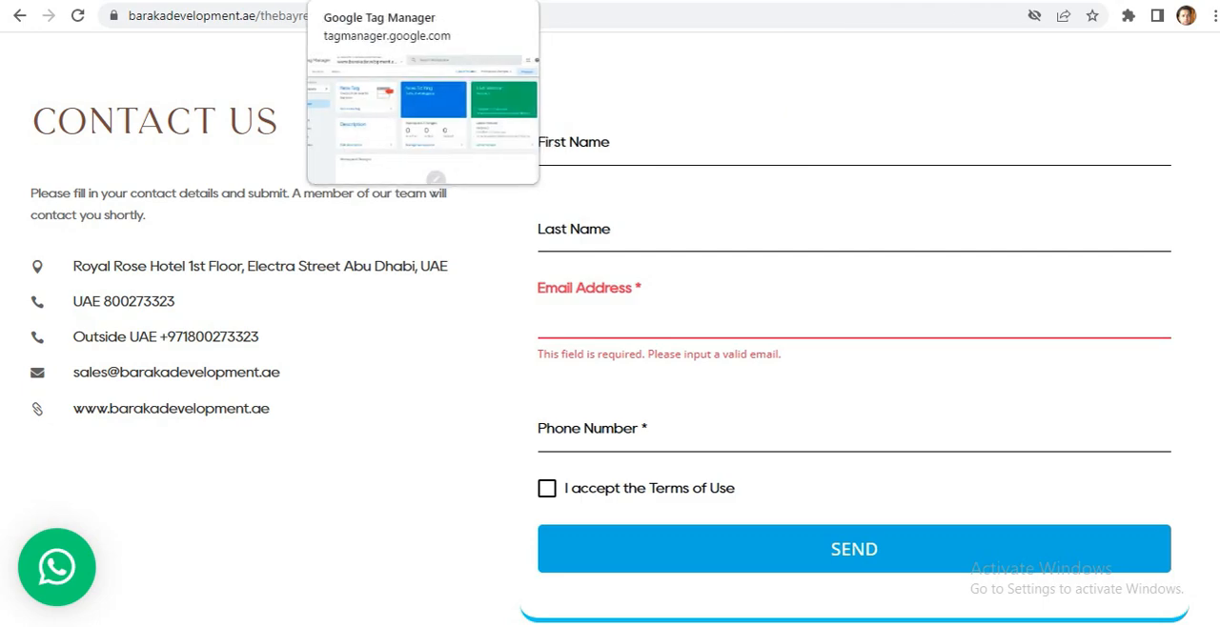
{"action": "left_click", "coordinate": [381, 1]}
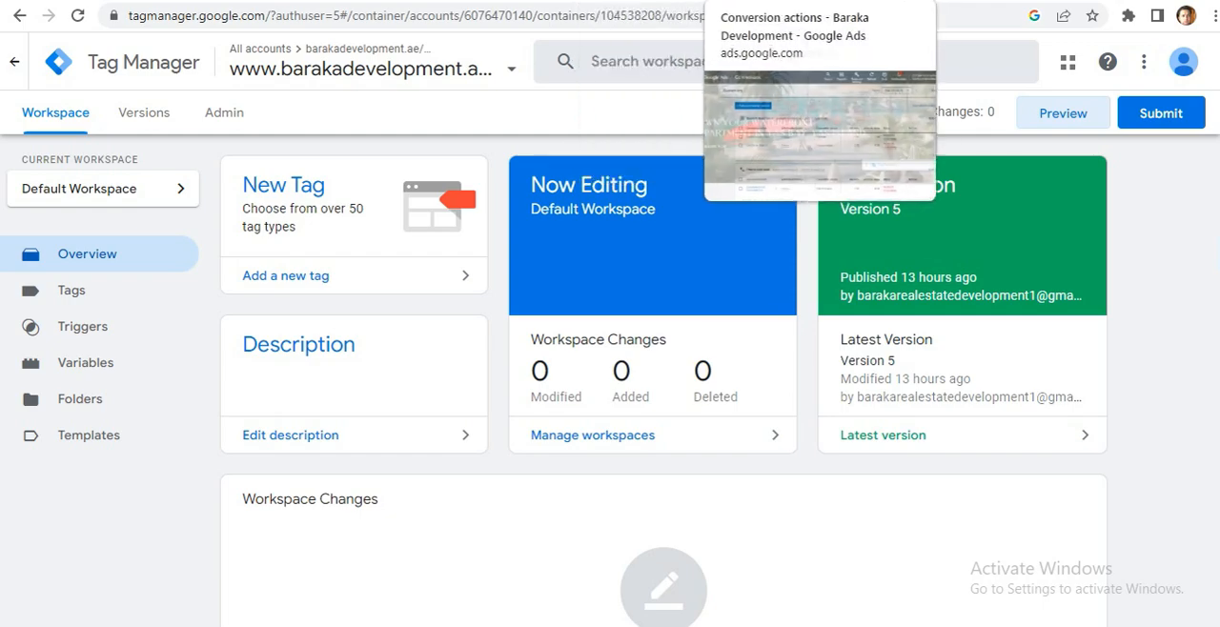
Switch to Google Ads, open the Conversions summary and start a new conversion action.
{"action": "left_click", "coordinate": [753, 1]}
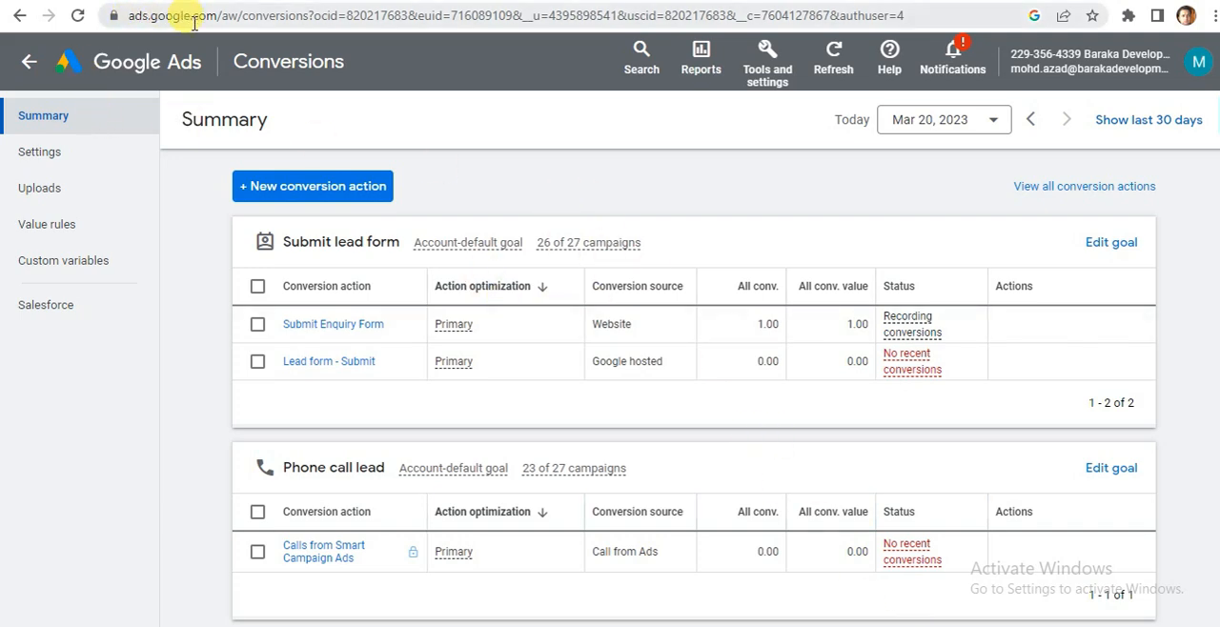
{"action": "left_click", "coordinate": [768, 76]}
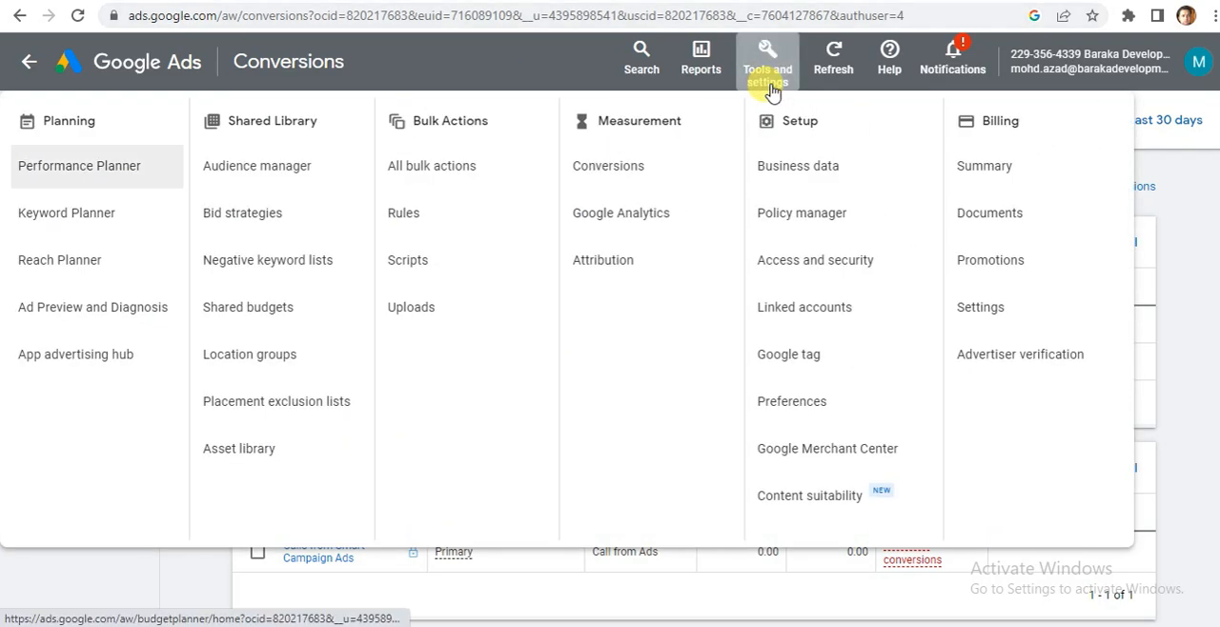
{"action": "left_click", "coordinate": [608, 169]}
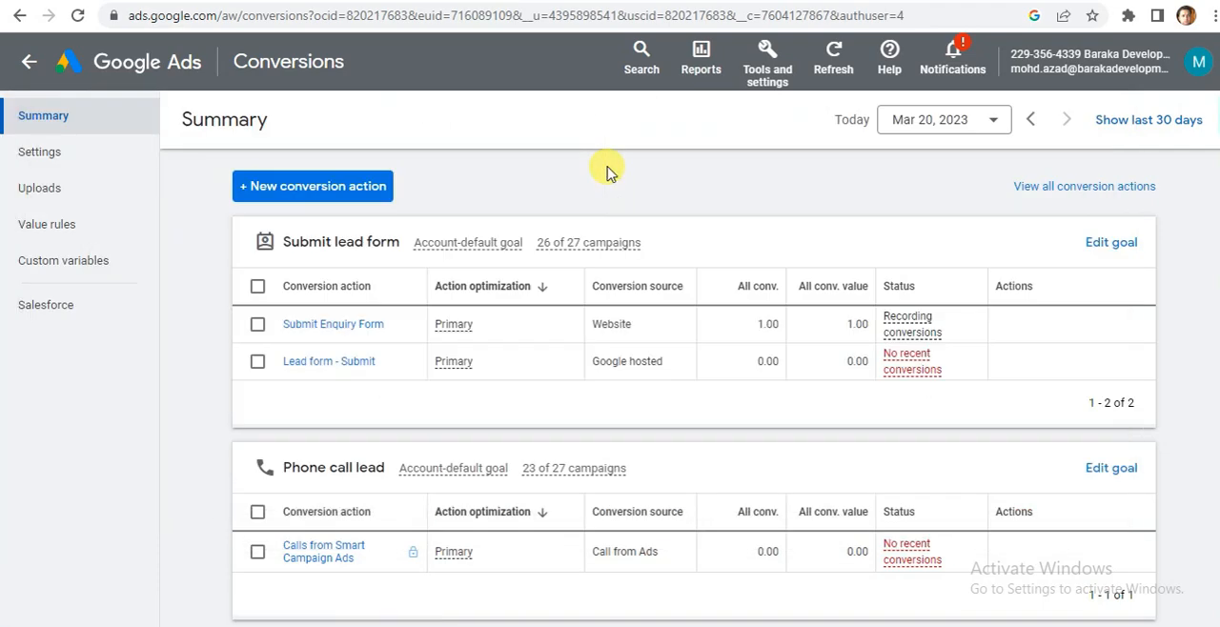
{"action": "left_click", "coordinate": [307, 188]}
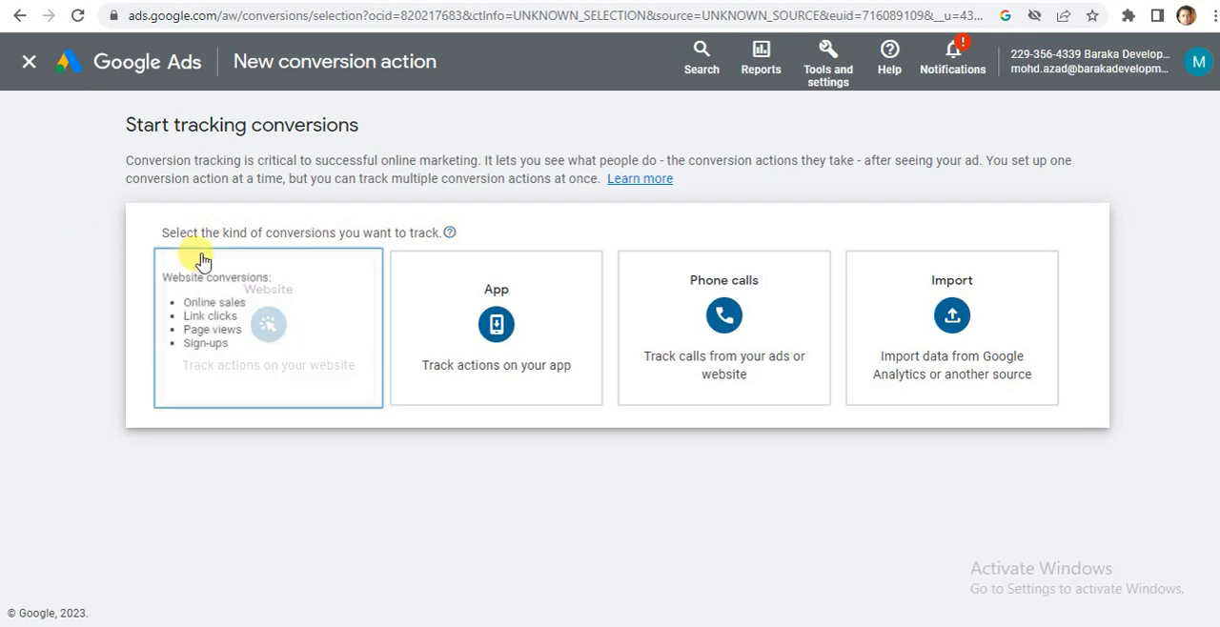
Compare the available conversion kinds and choose Website as the kind to track.
{"action": "mouse_move", "coordinate": [460, 336]}
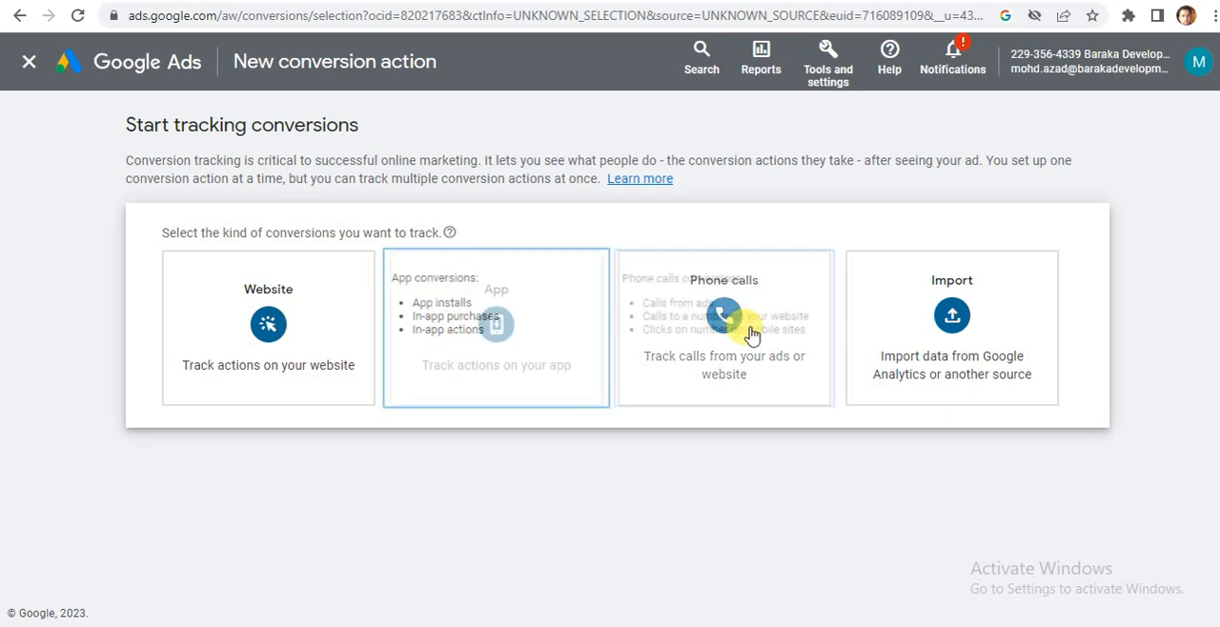
{"action": "mouse_move", "coordinate": [872, 329]}
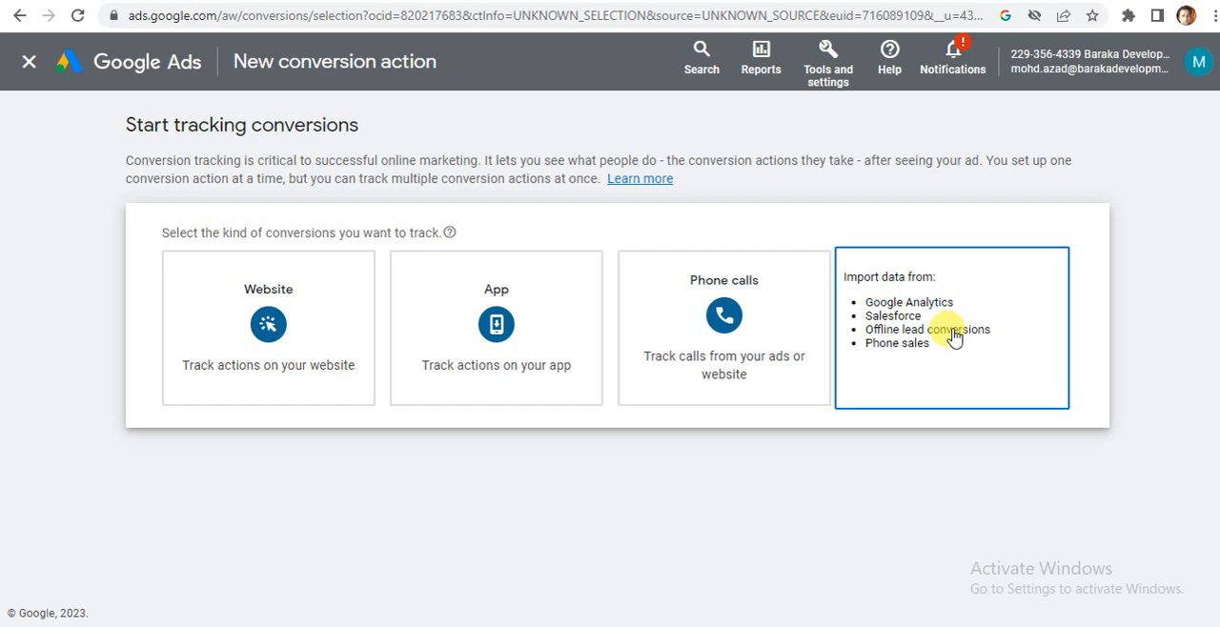
{"action": "mouse_move", "coordinate": [721, 324]}
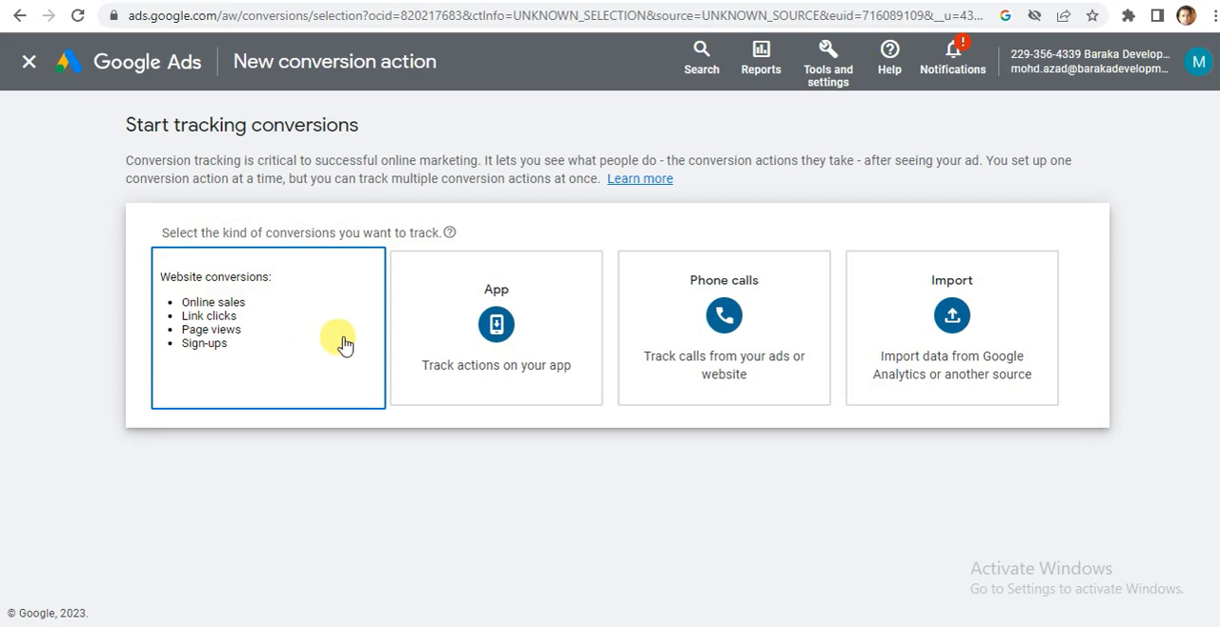
{"action": "left_click", "coordinate": [237, 326]}
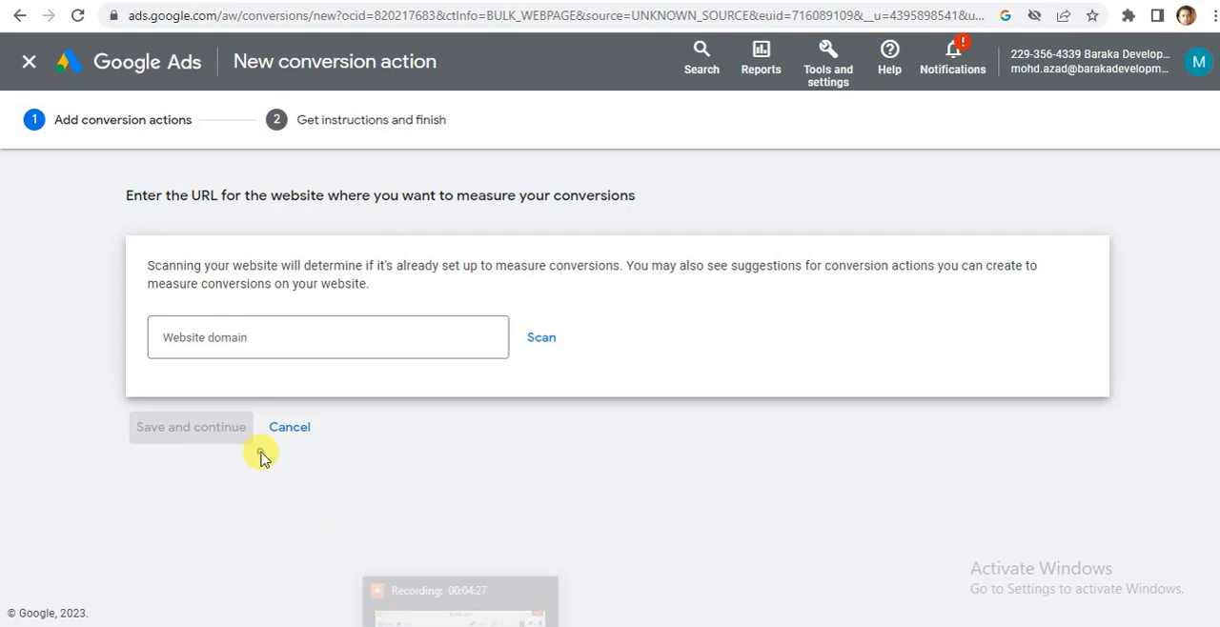
{"action": "left_click", "coordinate": [223, 338]}
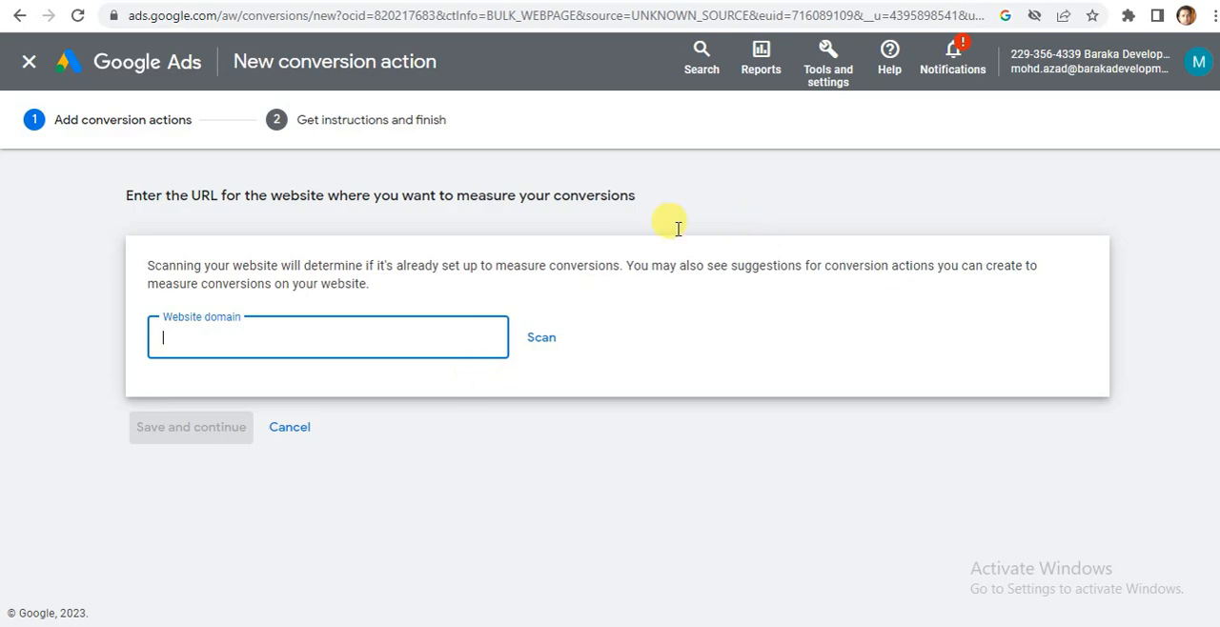
{"action": "key", "text": "alt+Tab"}
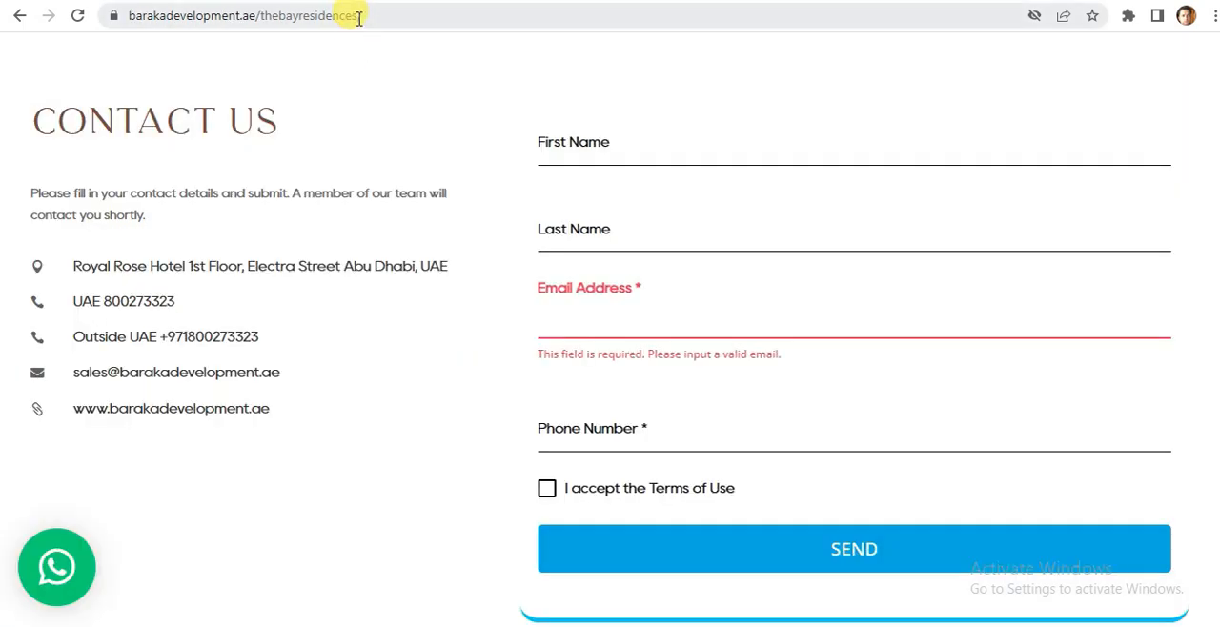
{"action": "left_click", "coordinate": [356, 16]}
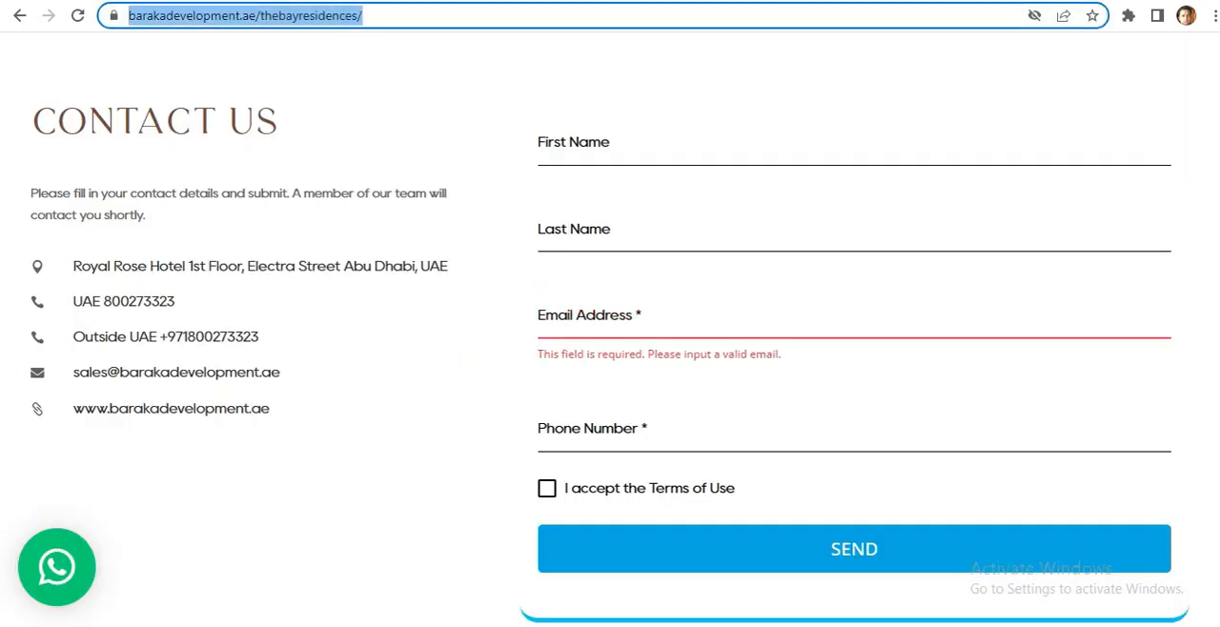
{"action": "key", "text": "ctrl+c"}
{"action": "key", "text": "alt+Tab"}
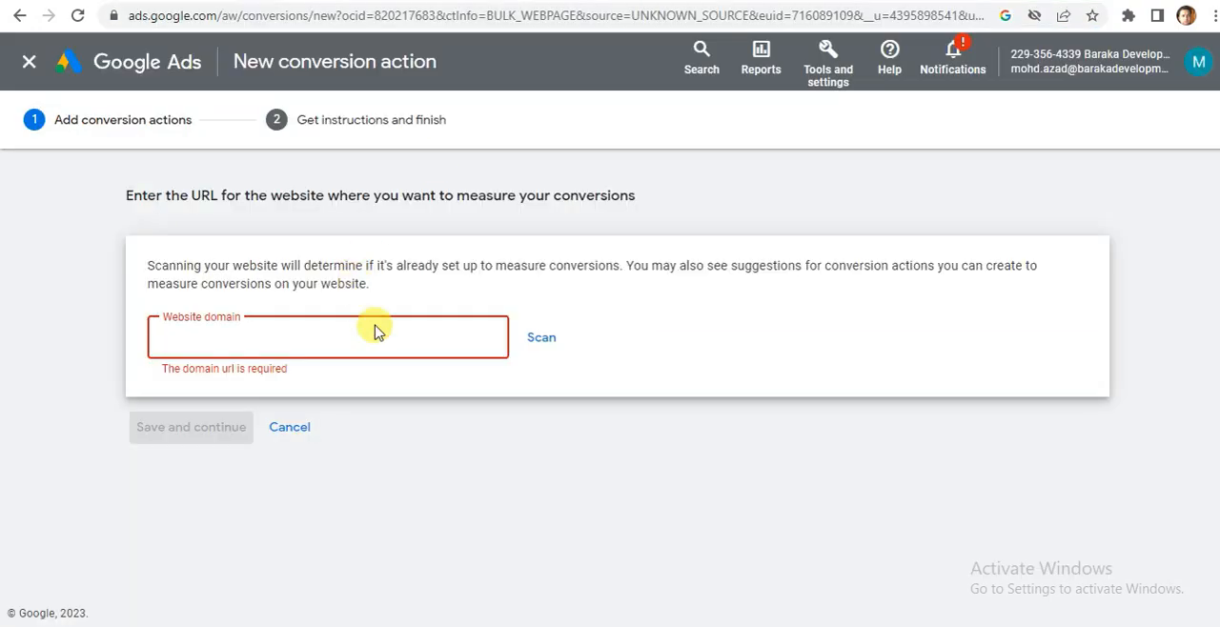
{"action": "left_click", "coordinate": [375, 331]}
{"action": "key", "text": "ctrl+v"}
{"action": "left_click", "coordinate": [540, 341]}
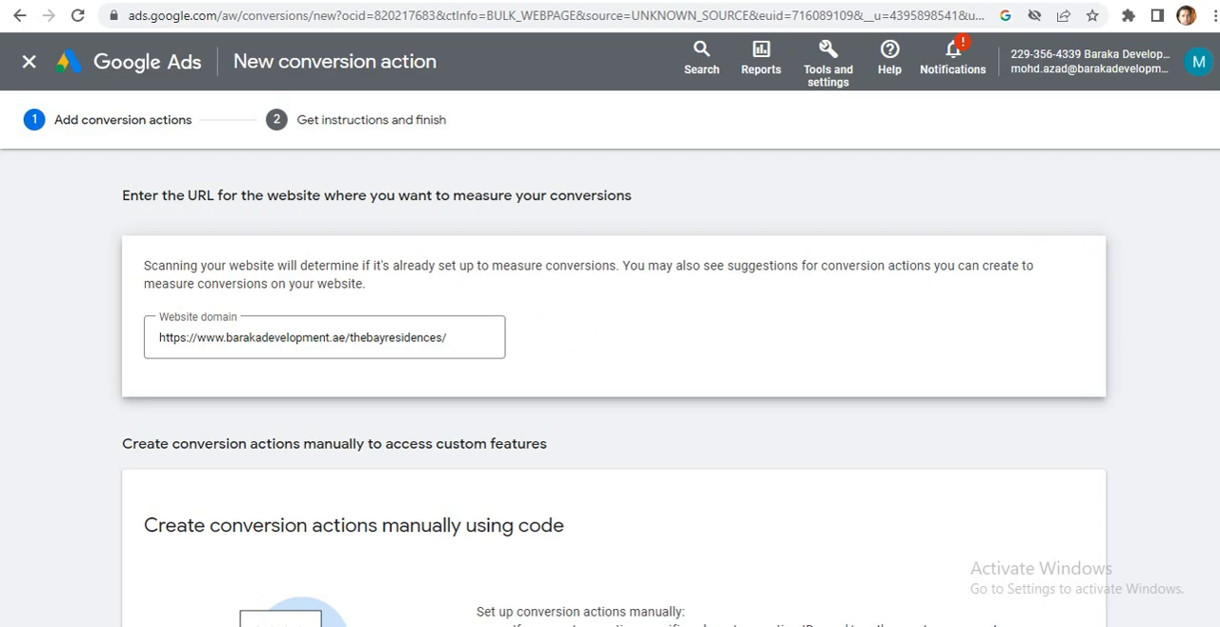
Add a conversion action manually using code for the scanned website.
{"action": "scroll", "coordinate": [609, 381], "scroll_direction": "down", "scroll_amount": 1}
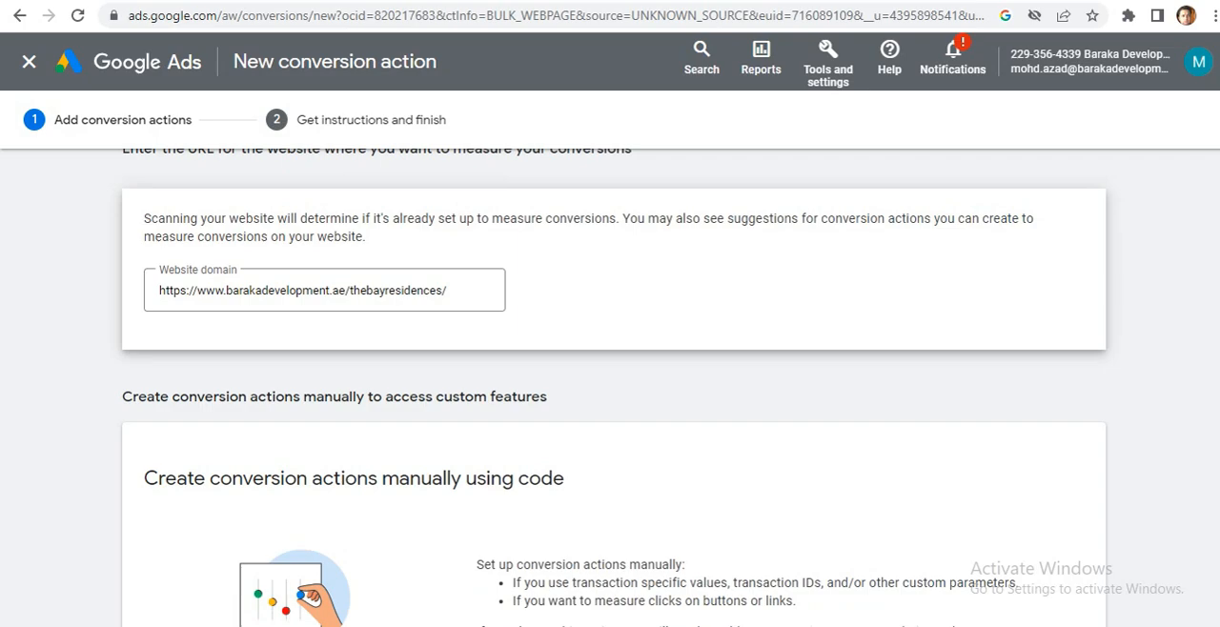
{"action": "scroll", "coordinate": [610, 381], "scroll_direction": "down", "scroll_amount": 1}
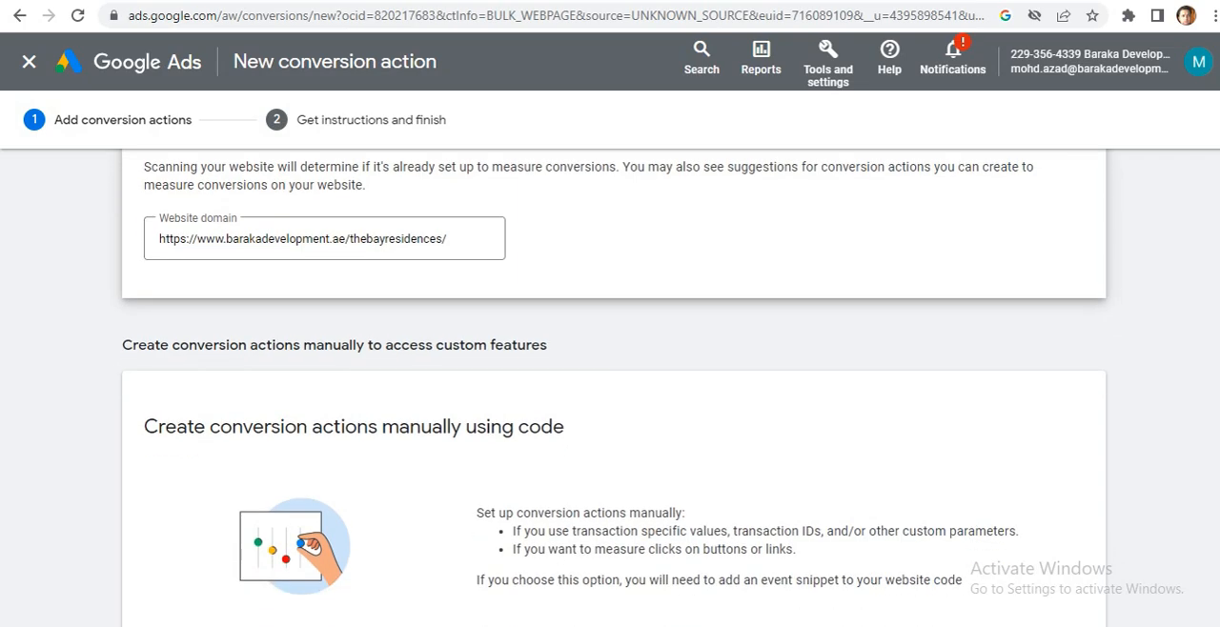
{"action": "scroll", "coordinate": [610, 381], "scroll_direction": "down", "scroll_amount": 3}
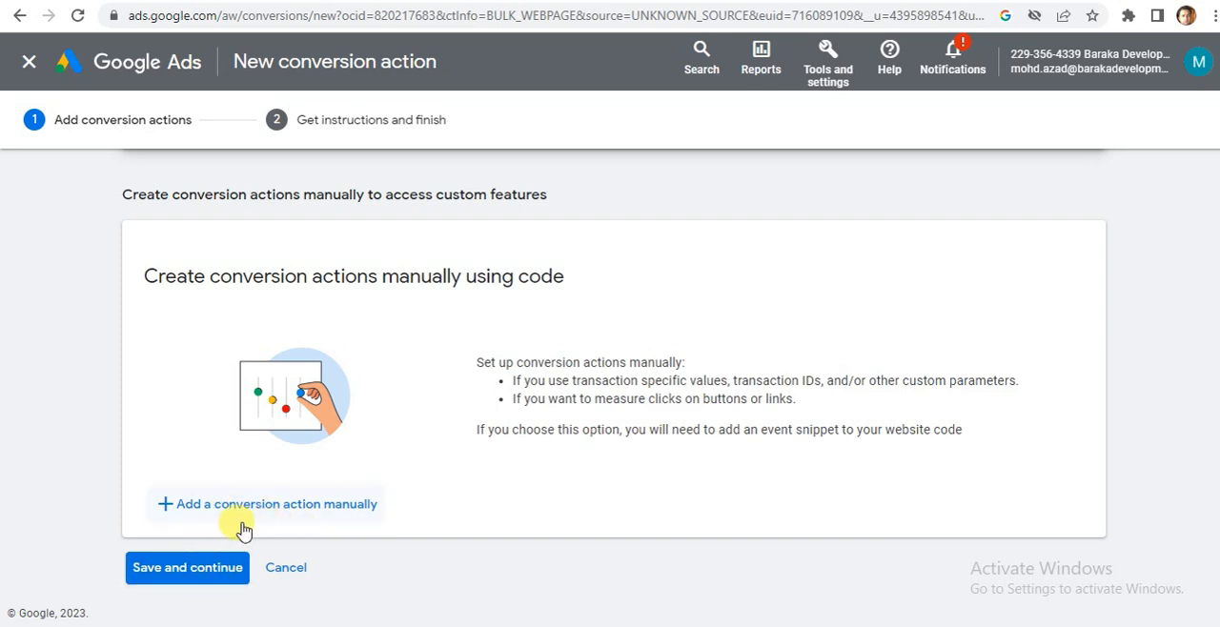
{"action": "left_click", "coordinate": [280, 515]}
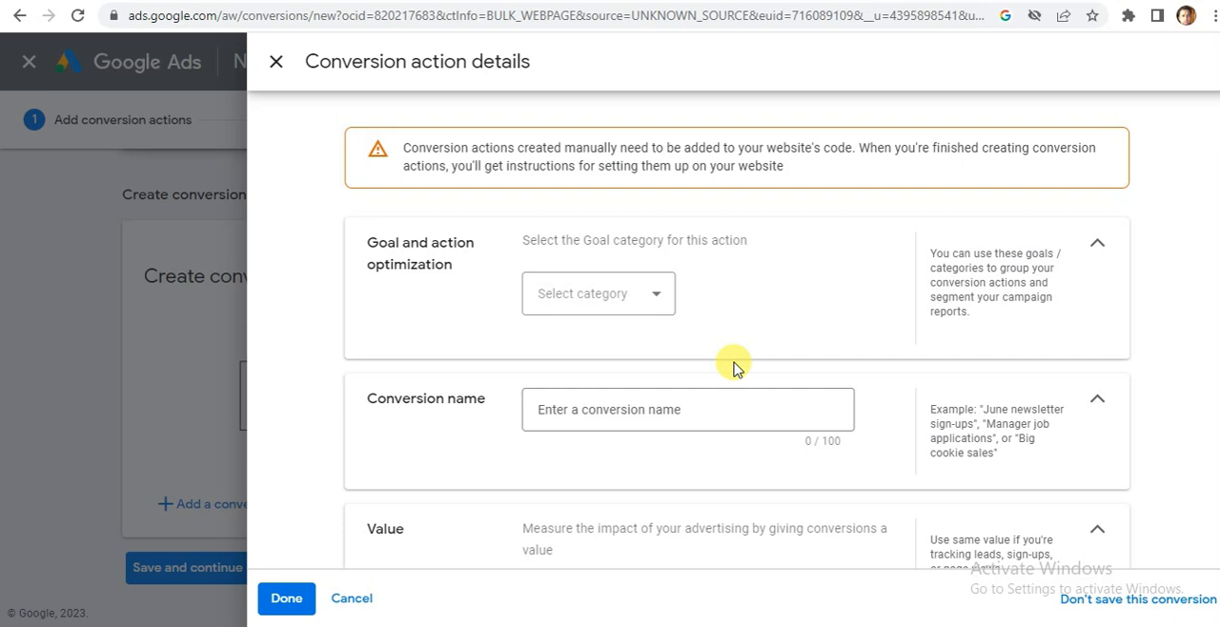
Set the goal category of the conversion action to Submit lead form.
{"action": "left_click", "coordinate": [657, 300]}
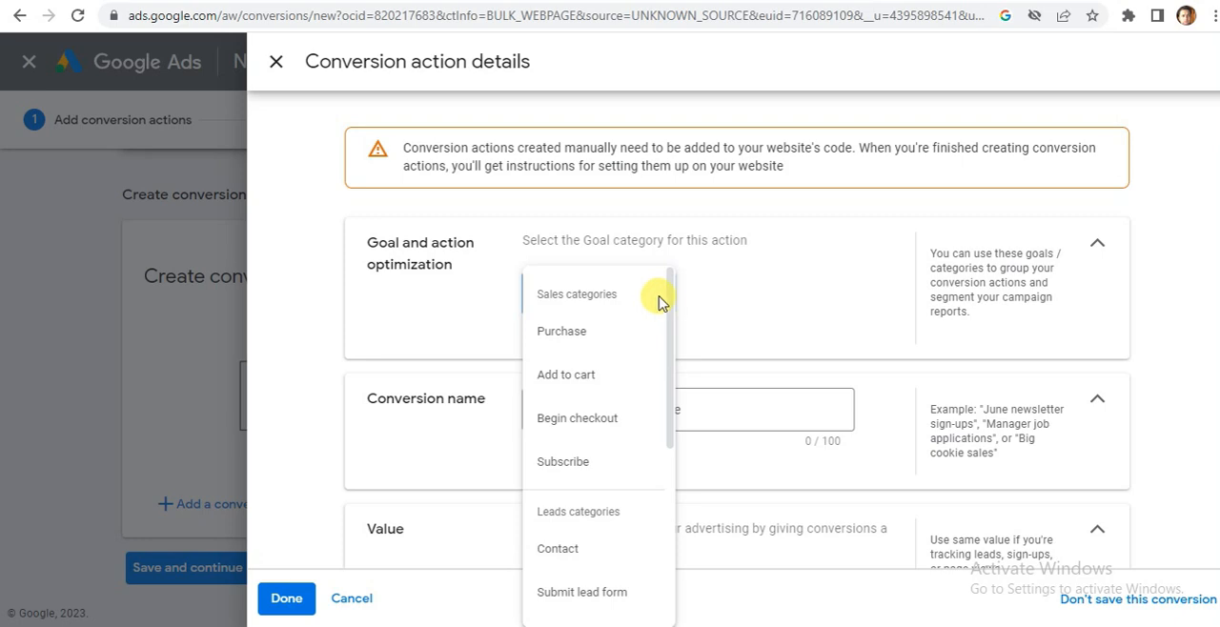
{"action": "left_click_drag", "start_coordinate": [675, 319], "coordinate": [691, 571]}
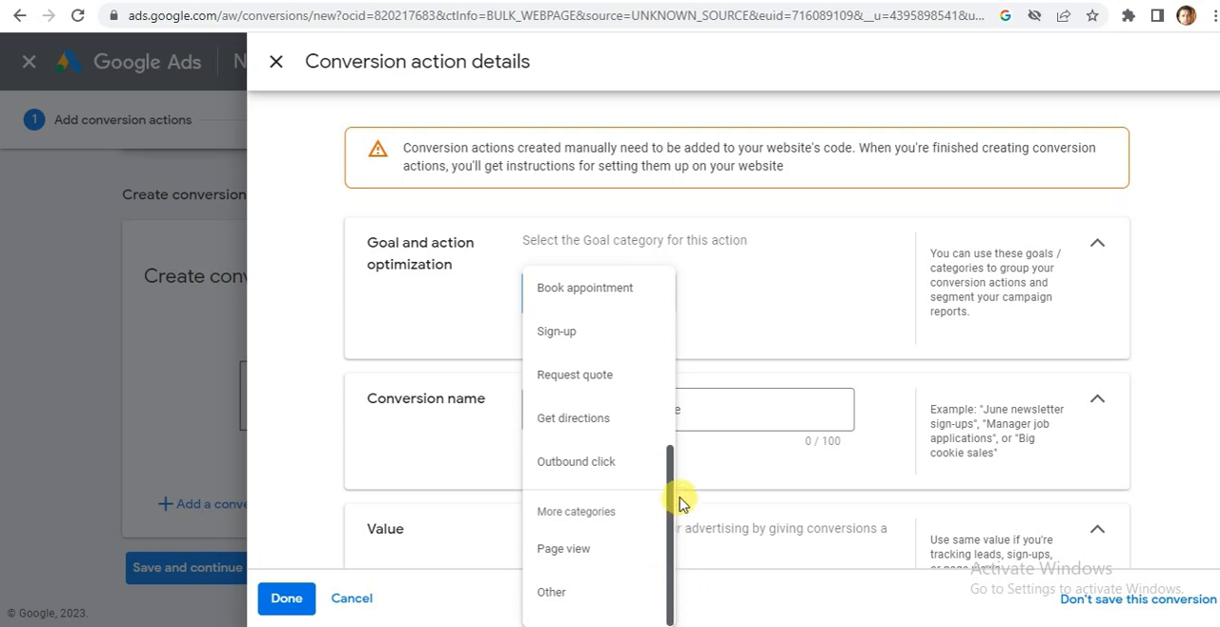
{"action": "left_click_drag", "start_coordinate": [673, 506], "coordinate": [673, 431]}
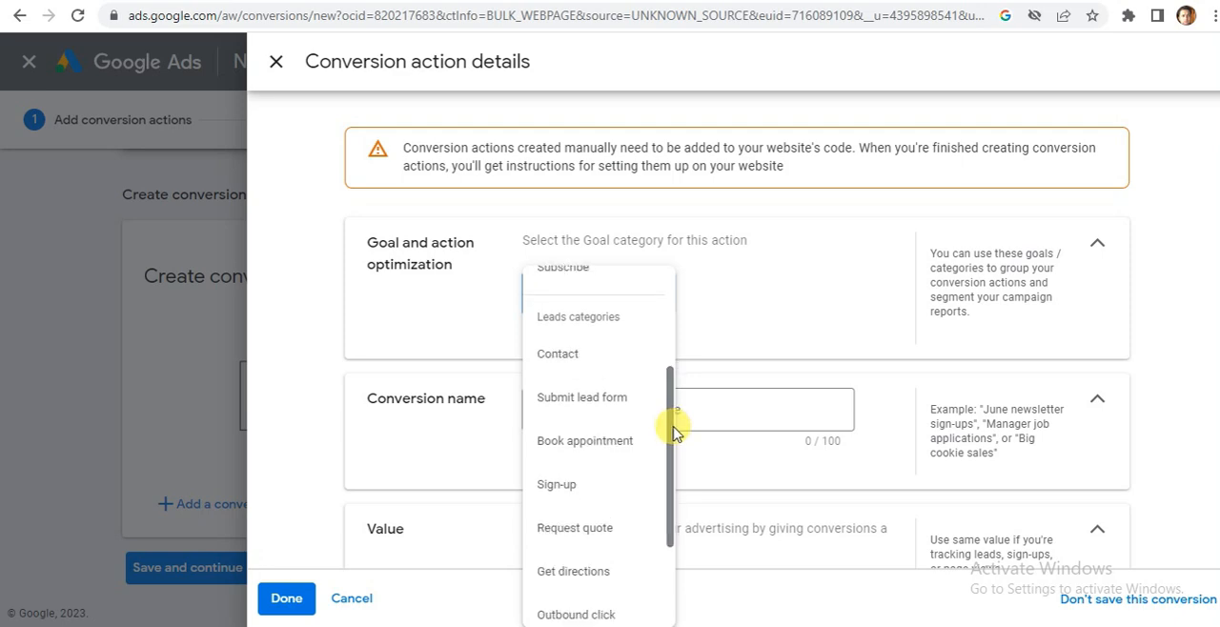
{"action": "mouse_move", "coordinate": [570, 399]}
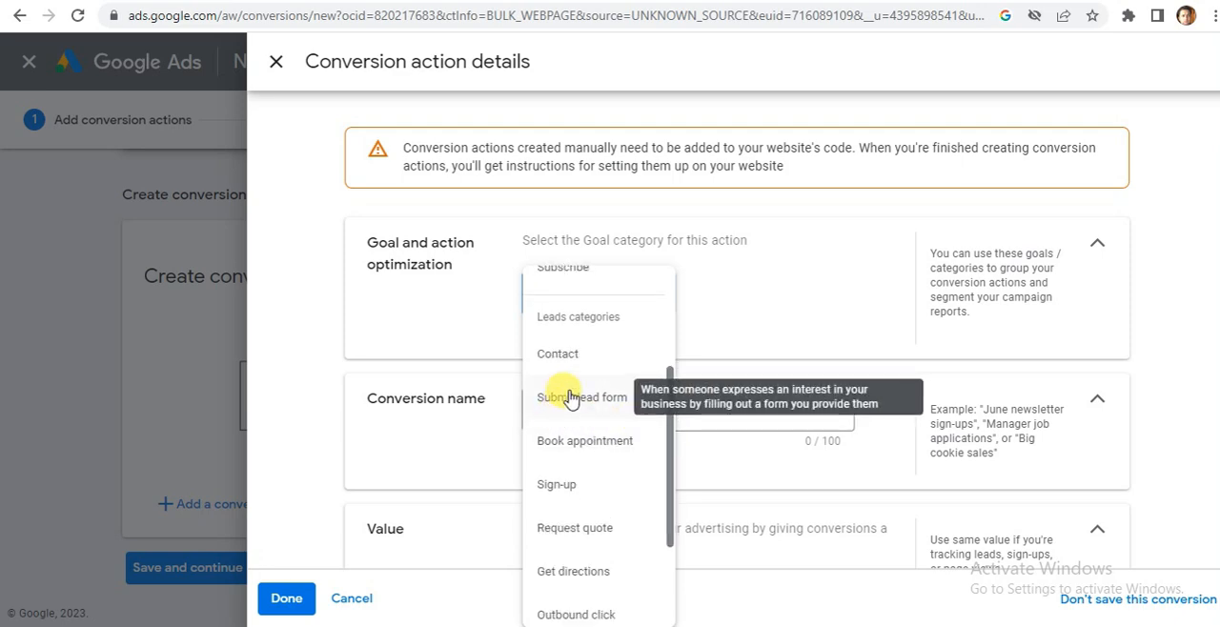
{"action": "mouse_move", "coordinate": [563, 488]}
{"action": "left_click", "coordinate": [563, 400]}
Name the conversion action Submit Lead Form on Website.
{"action": "left_click", "coordinate": [568, 473]}
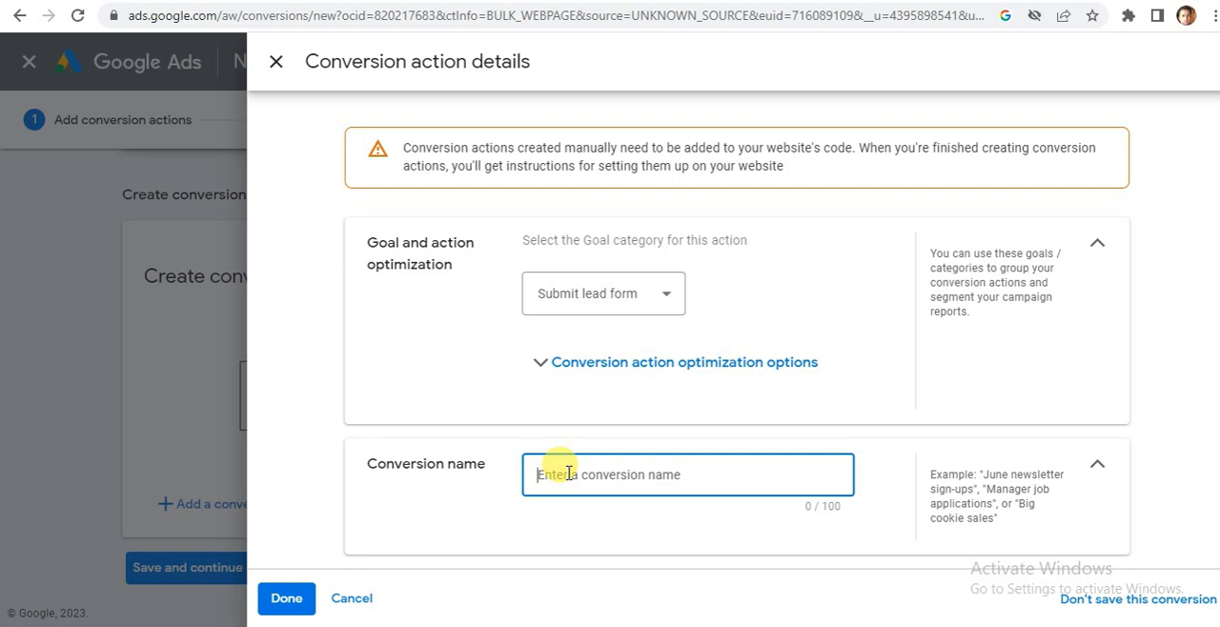
{"action": "left_click_drag", "start_coordinate": [1219, 210], "coordinate": [1218, 236]}
{"action": "left_click", "coordinate": [606, 378]}
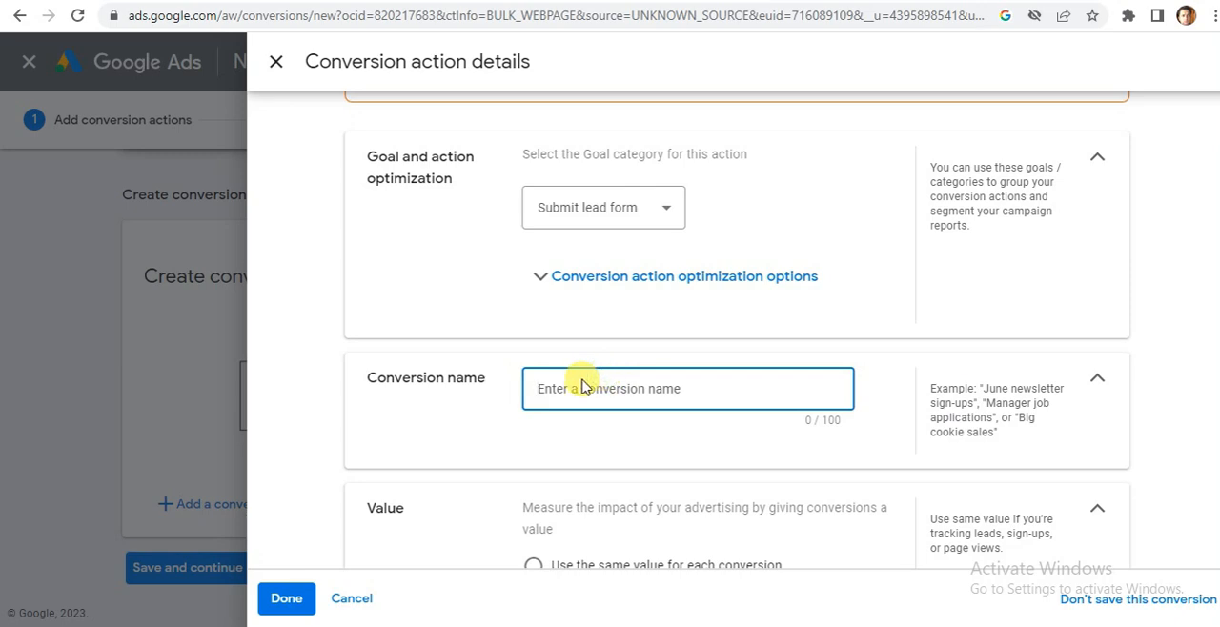
{"action": "type", "text": "Submit "}
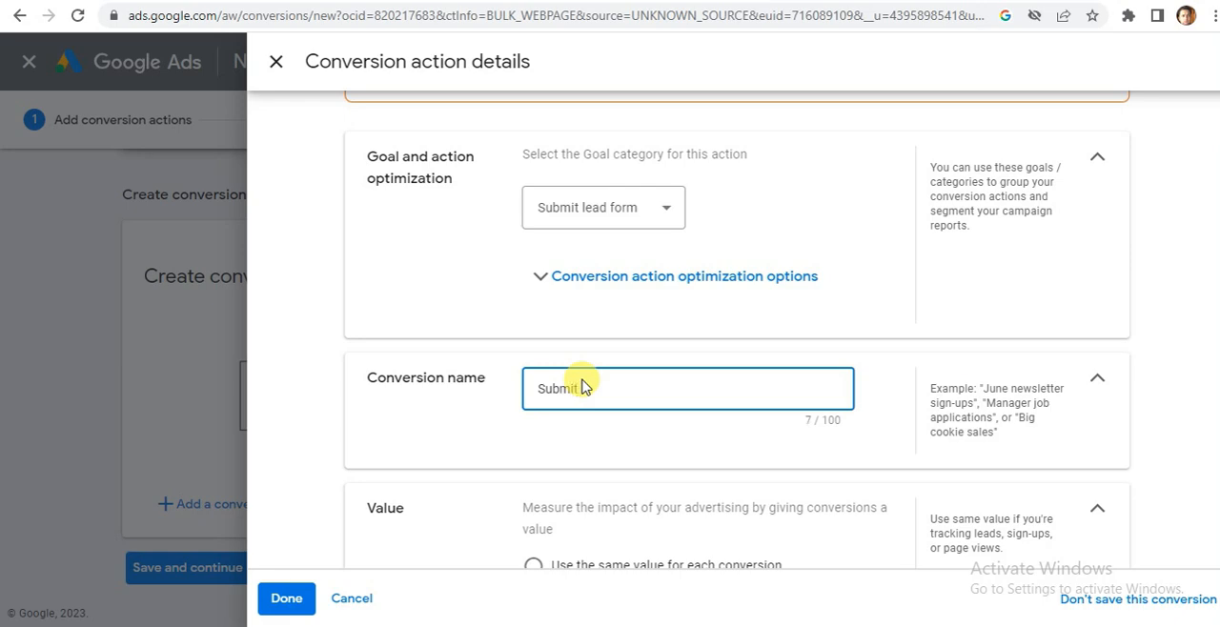
{"action": "type", "text": "lead Form onWebsite"}
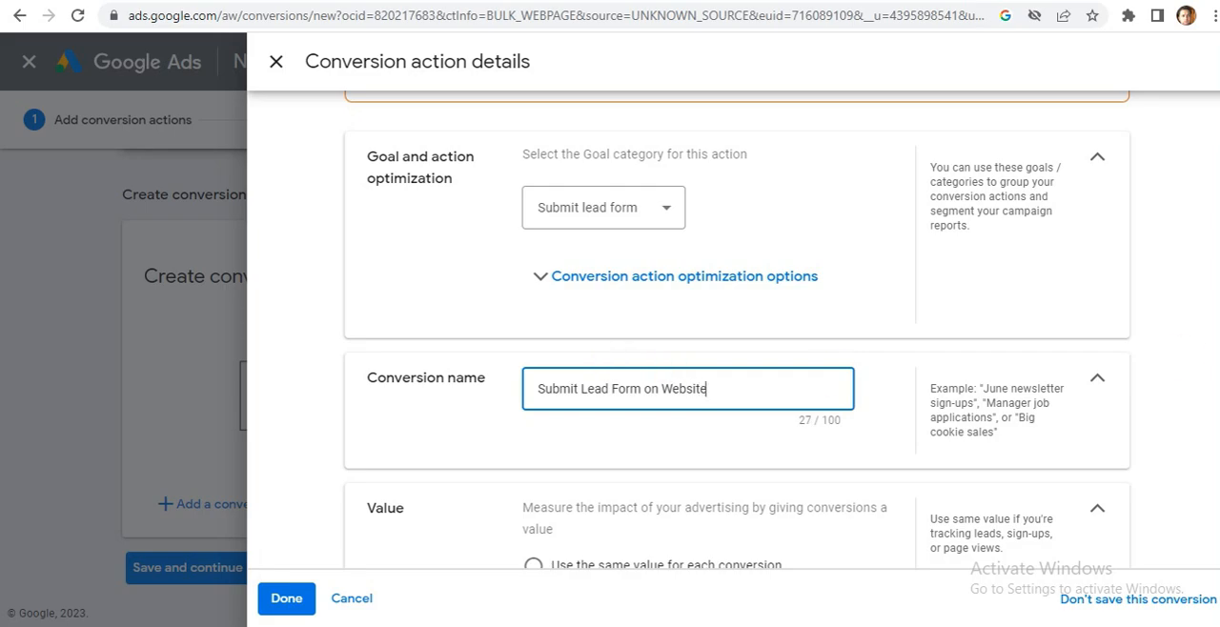
Check the landing page's contact form and choose not to use a value for this conversion action.
{"action": "scroll", "coordinate": [738, 330], "scroll_direction": "down", "scroll_amount": 3}
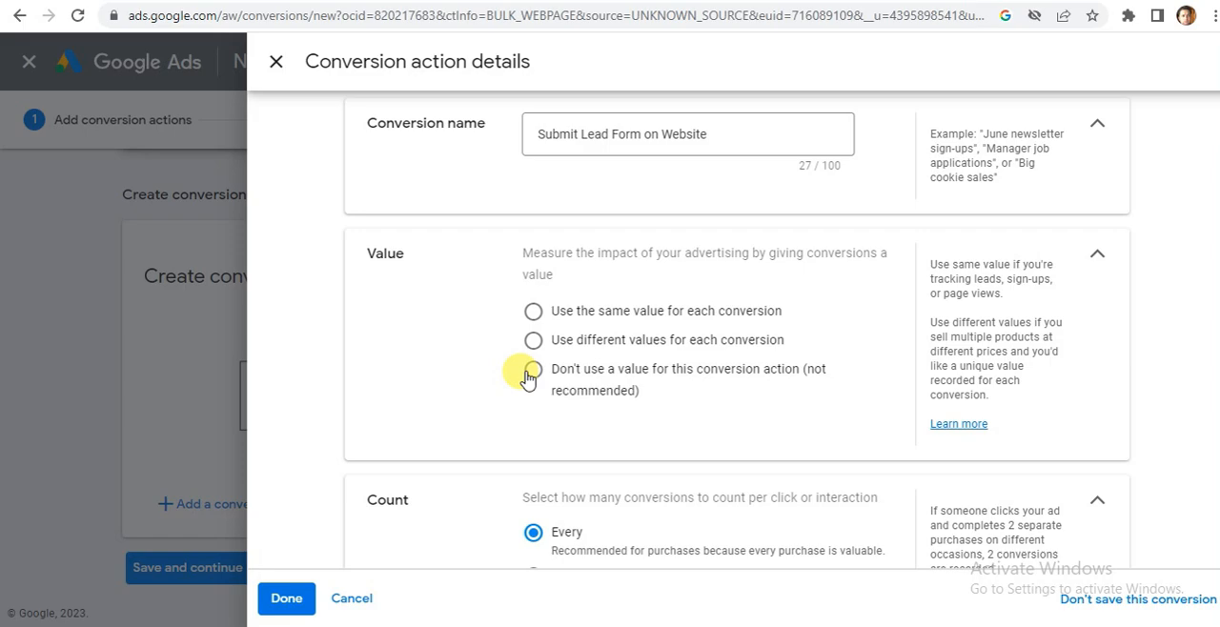
{"action": "left_click", "coordinate": [745, 1]}
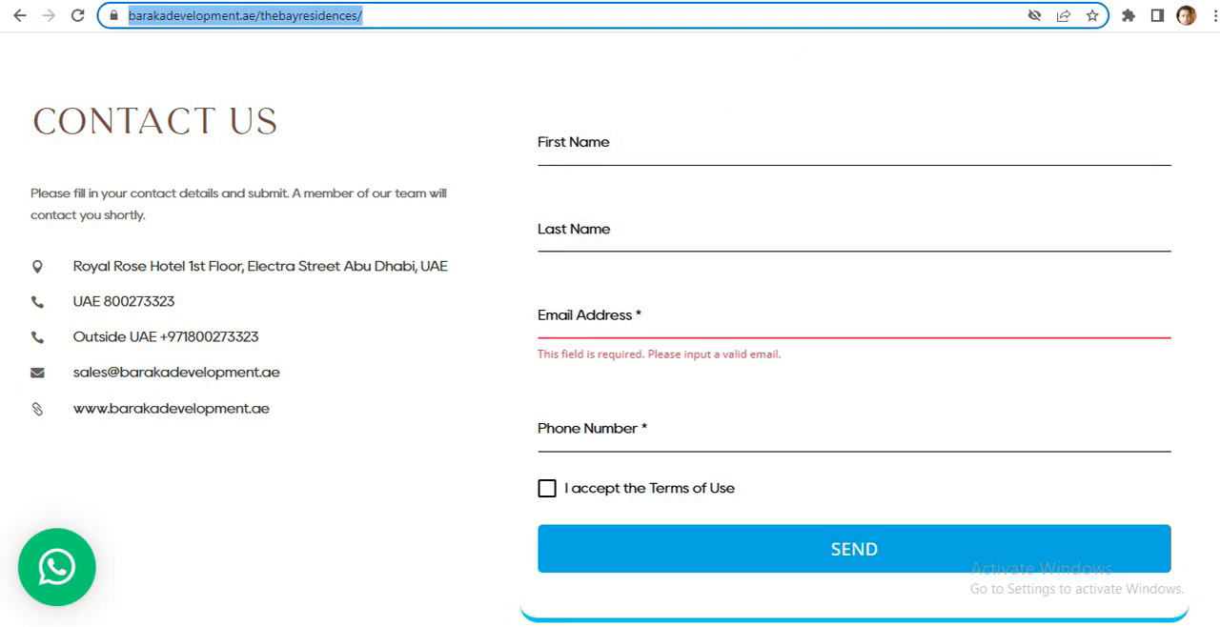
{"action": "left_click", "coordinate": [700, 1]}
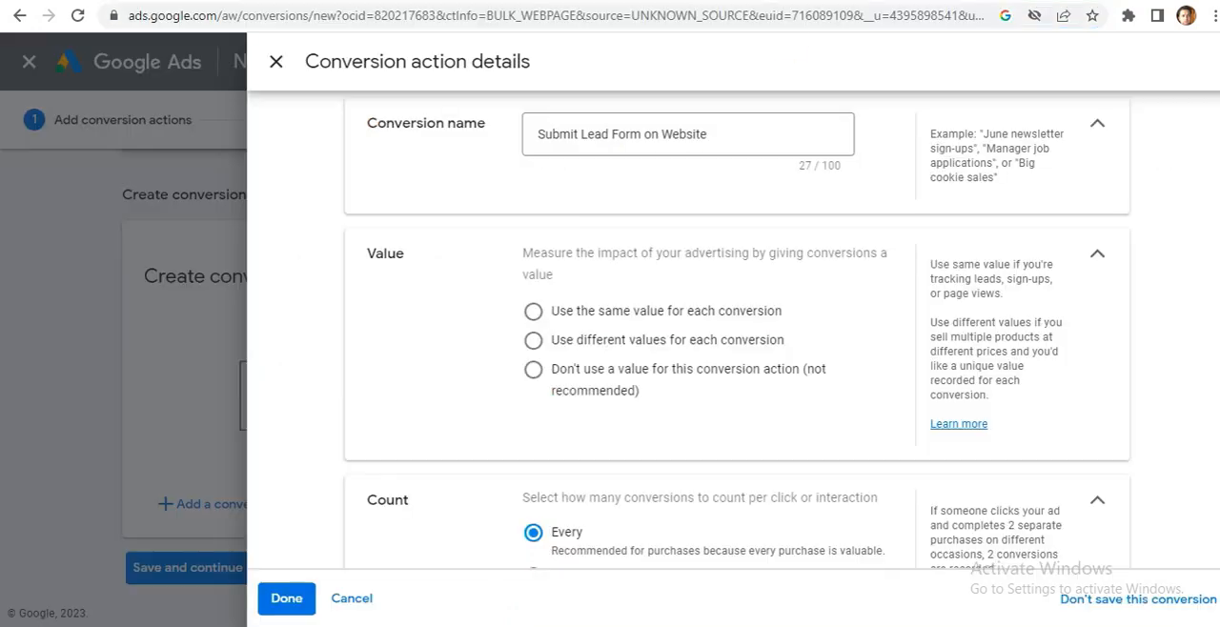
{"action": "left_click", "coordinate": [532, 372]}
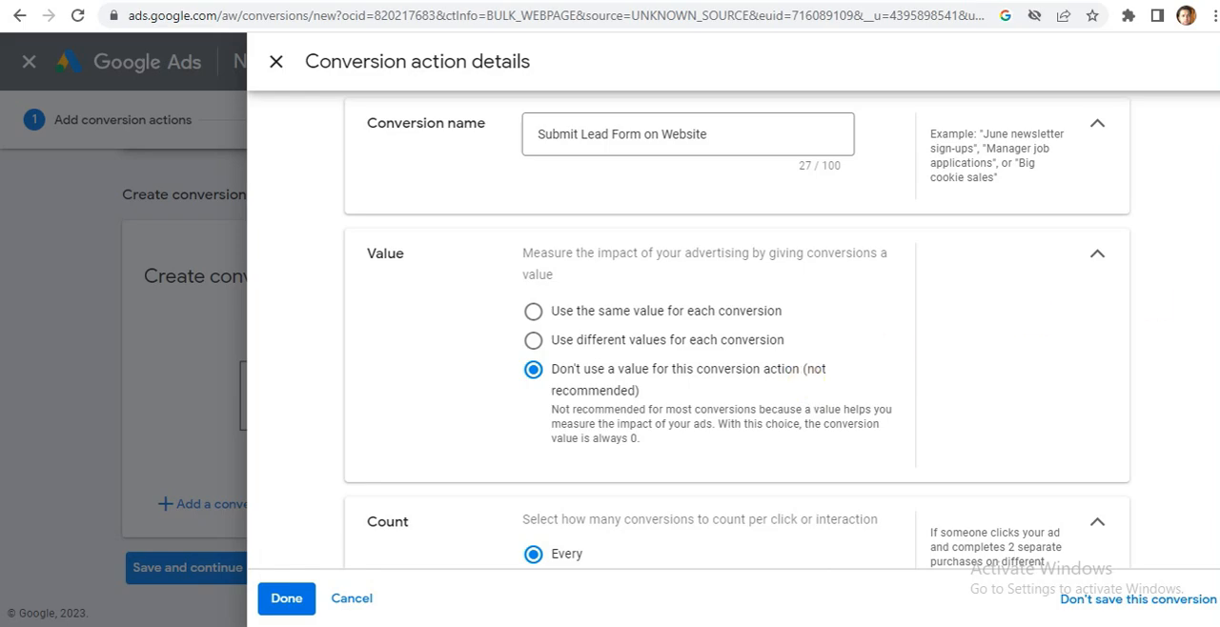
Compare the Every and One counting options and set the count to One conversion per click or interaction.
{"action": "scroll", "coordinate": [737, 334], "scroll_direction": "down", "scroll_amount": 1}
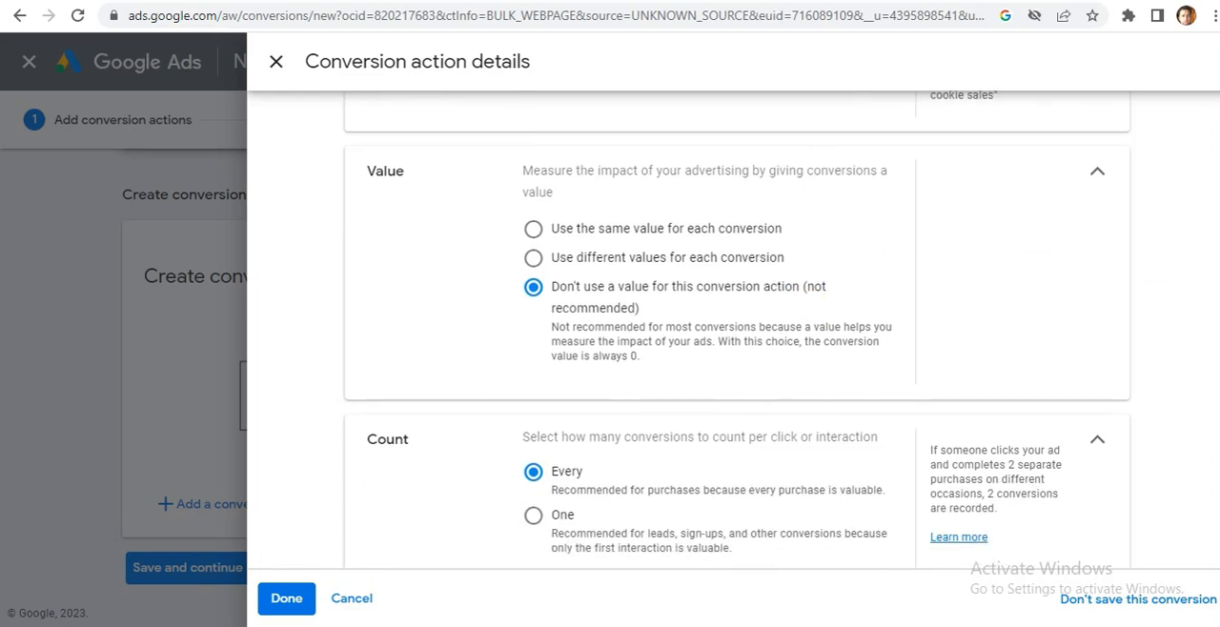
{"action": "scroll", "coordinate": [1085, 417], "scroll_direction": "down", "scroll_amount": 3}
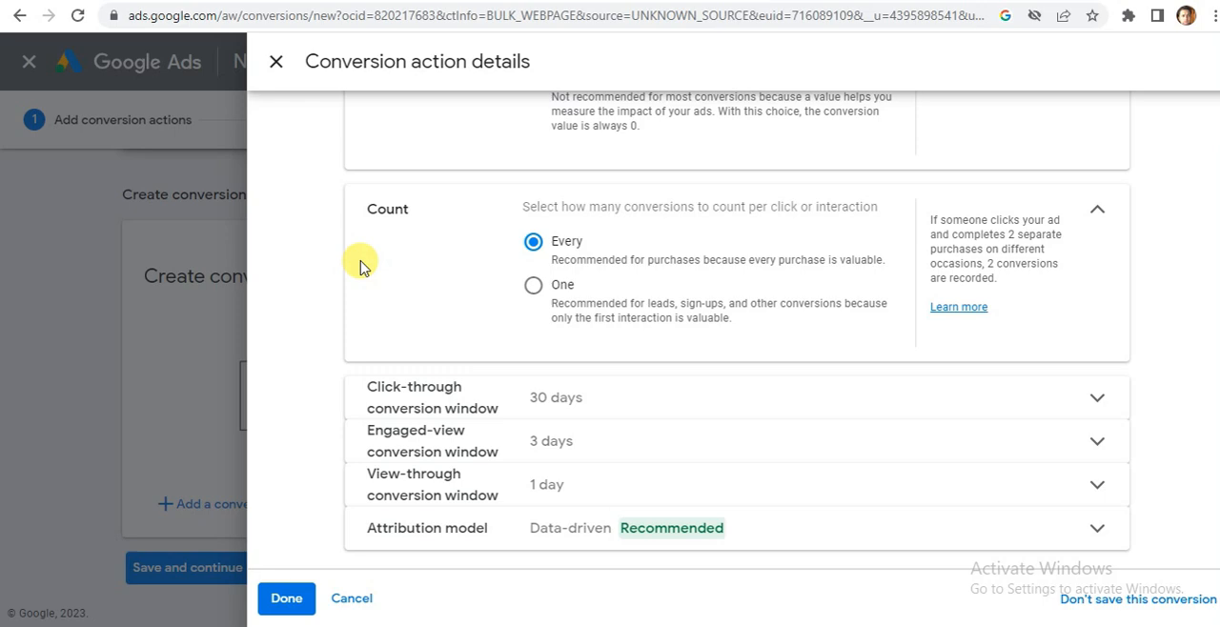
{"action": "left_click", "coordinate": [532, 286]}
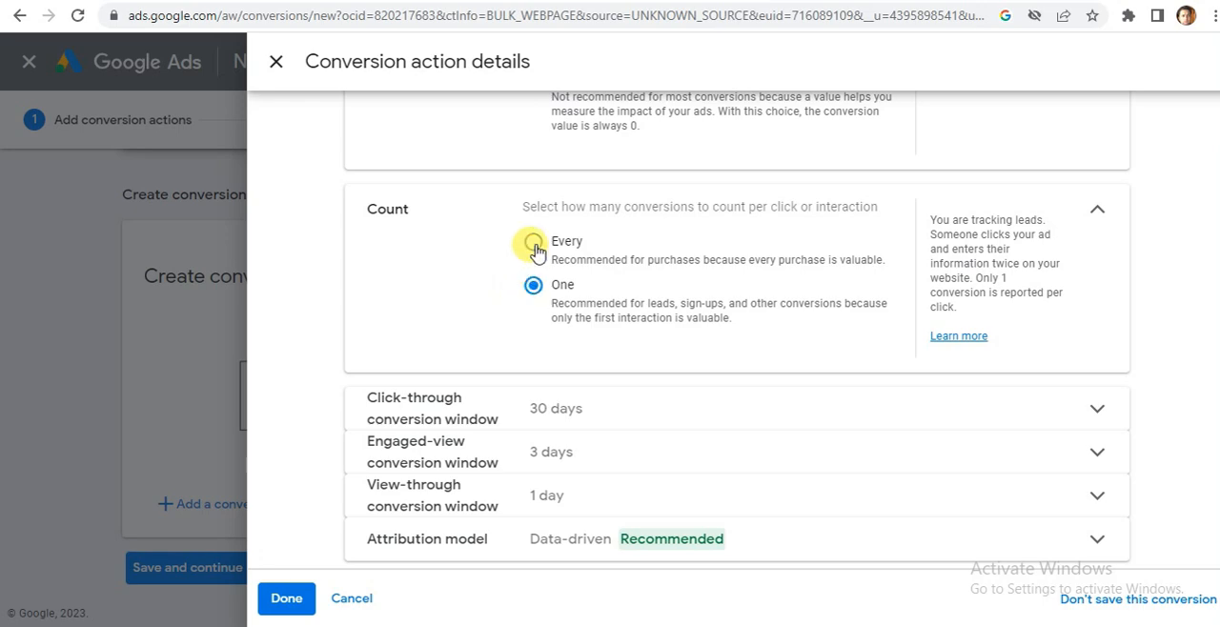
{"action": "left_click", "coordinate": [533, 244]}
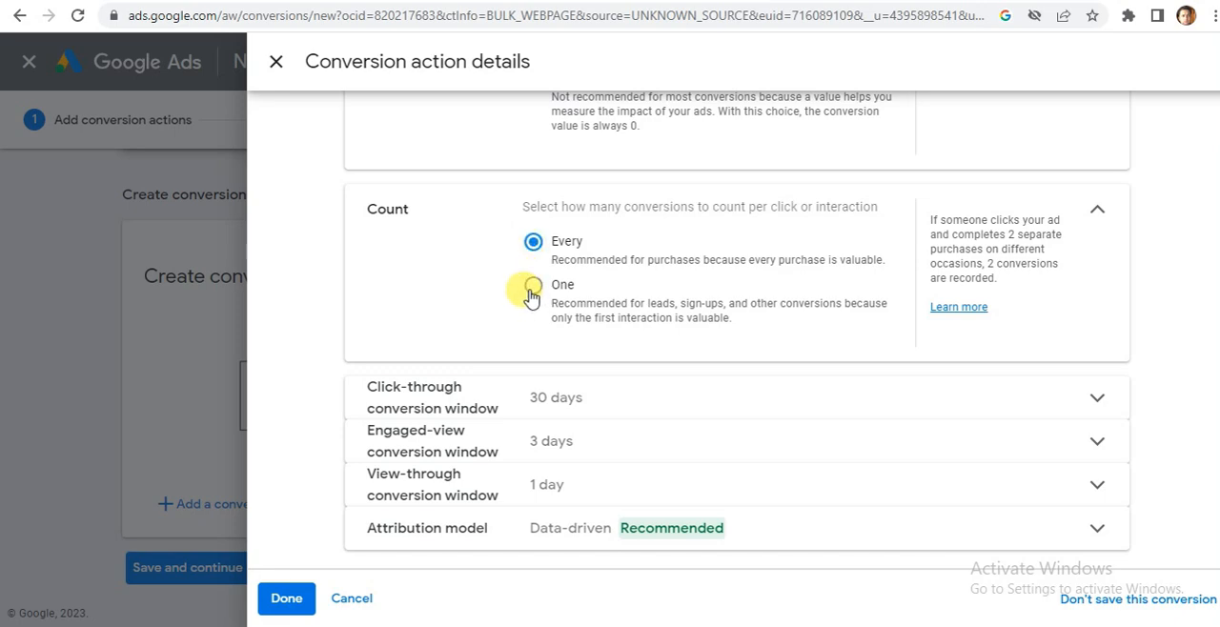
{"action": "left_click", "coordinate": [531, 285]}
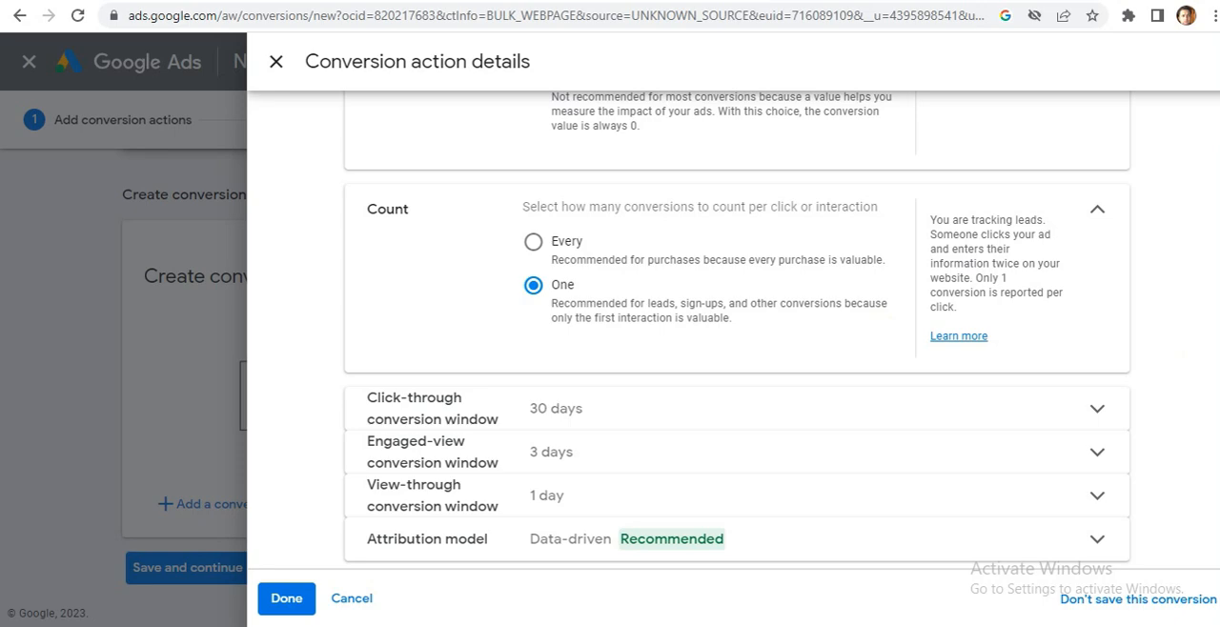
Expand the click-through conversion window settings, try the Custom option and set the window to 30 days.
{"action": "scroll", "coordinate": [737, 327], "scroll_direction": "down", "scroll_amount": 1}
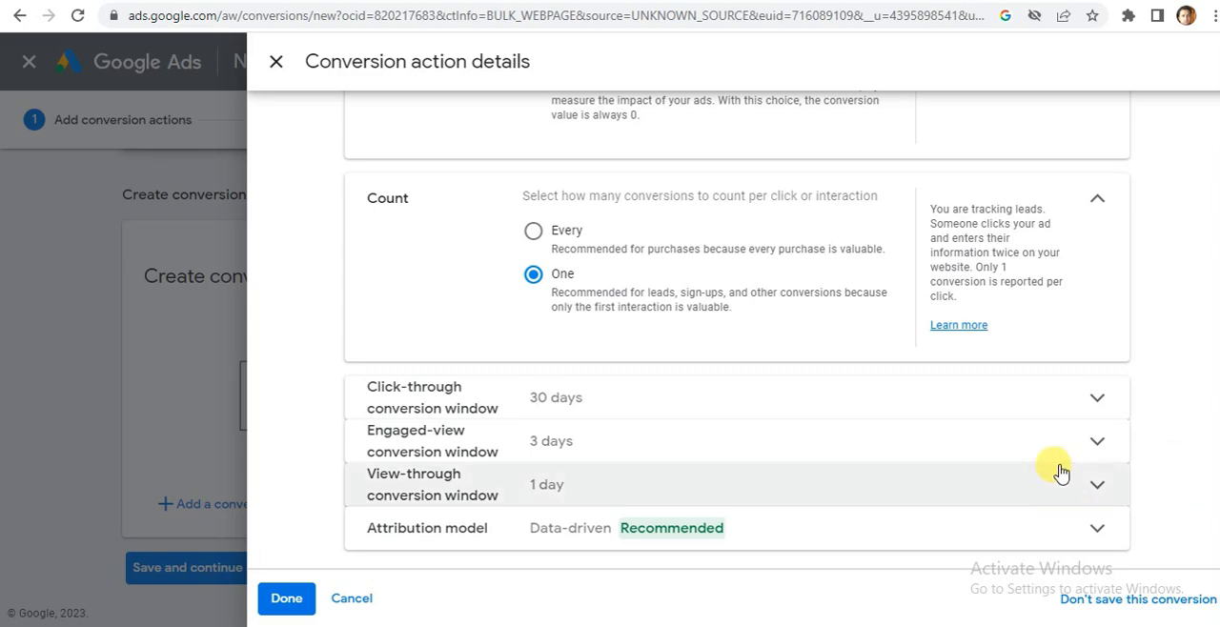
{"action": "left_click", "coordinate": [1112, 403]}
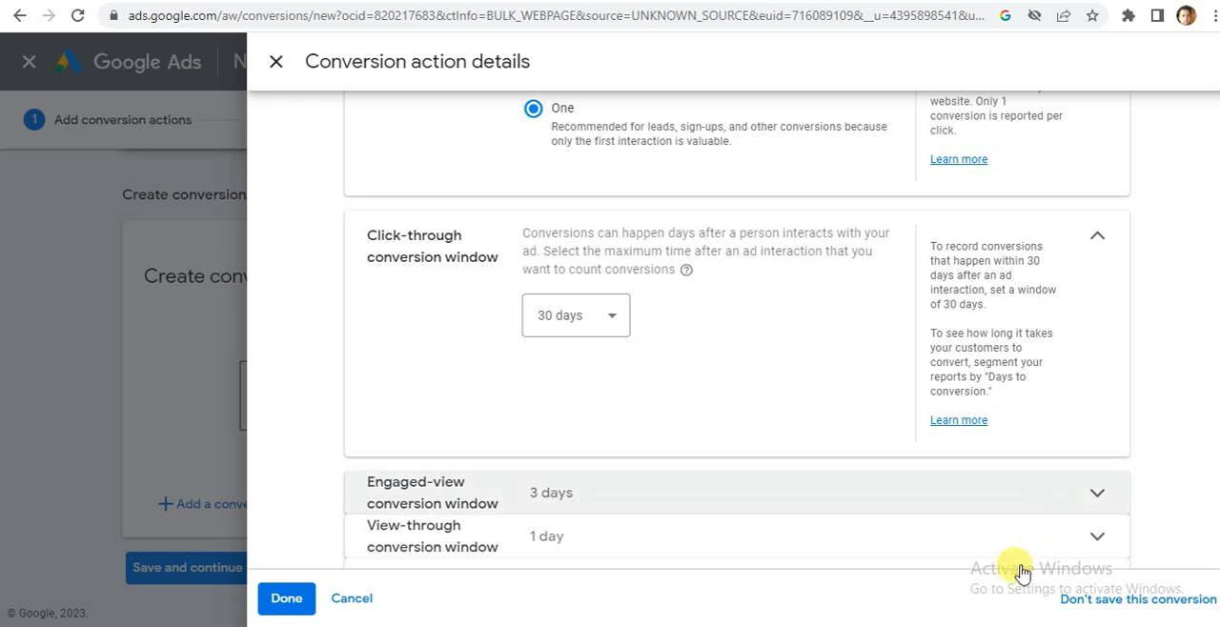
{"action": "left_click", "coordinate": [608, 311]}
{"action": "left_click", "coordinate": [607, 303]}
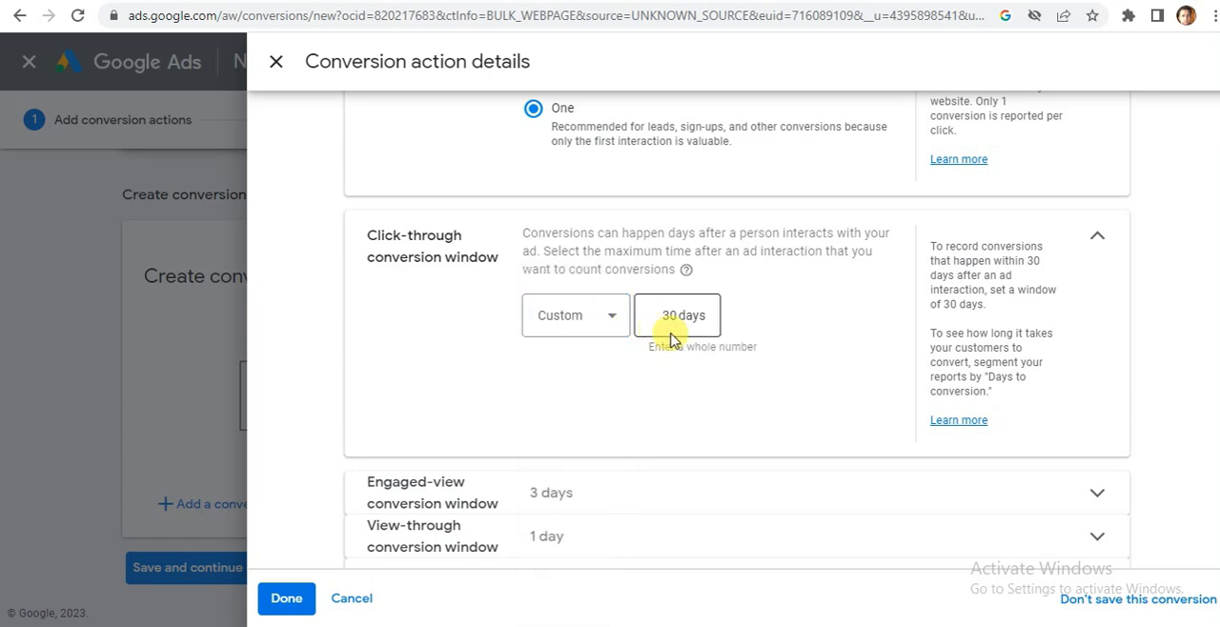
{"action": "left_click", "coordinate": [610, 321]}
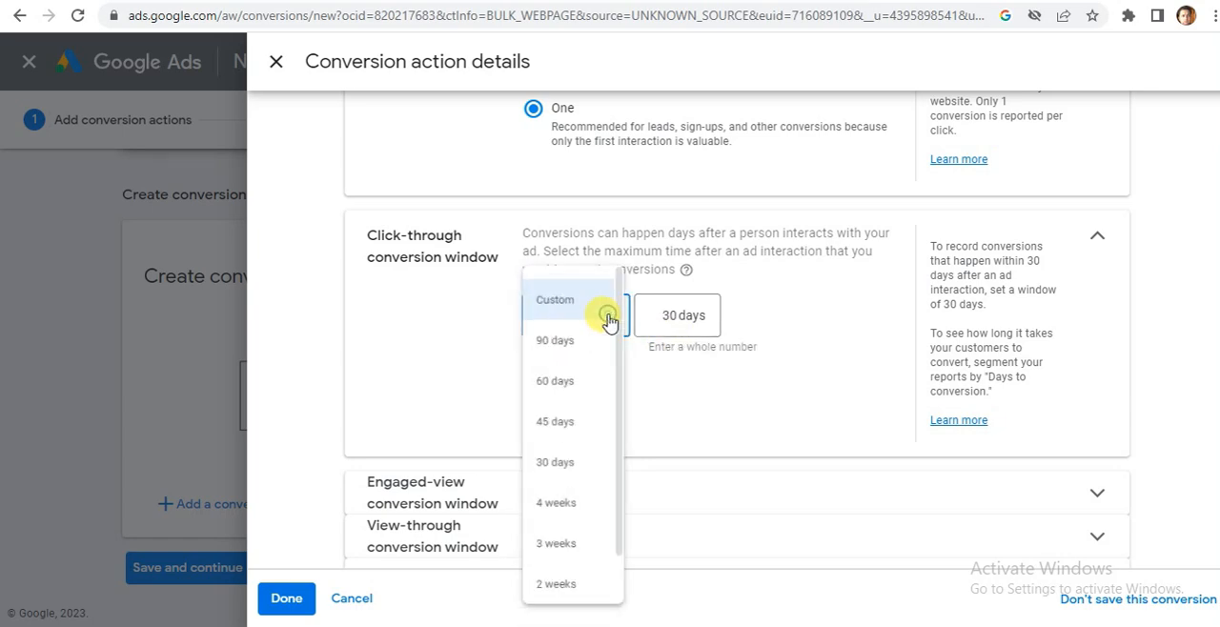
{"action": "left_click", "coordinate": [566, 476]}
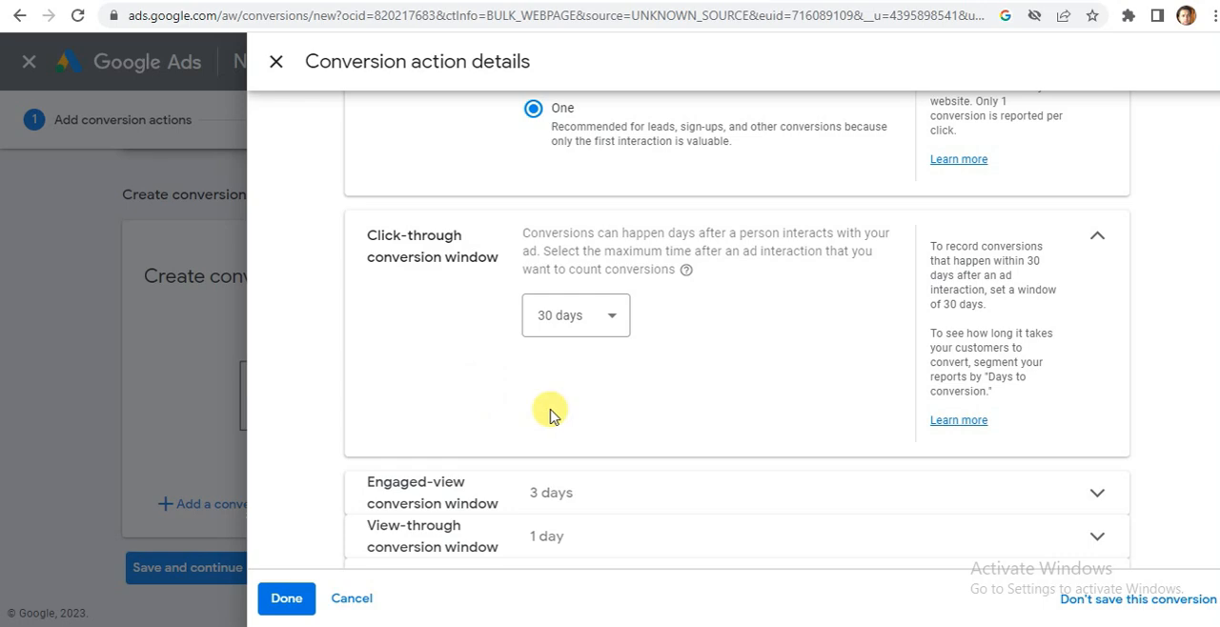
Review the engaged-view and view-through conversion window settings, including the durations offered for view-through conversions.
{"action": "scroll", "coordinate": [733, 334], "scroll_direction": "down", "scroll_amount": 1}
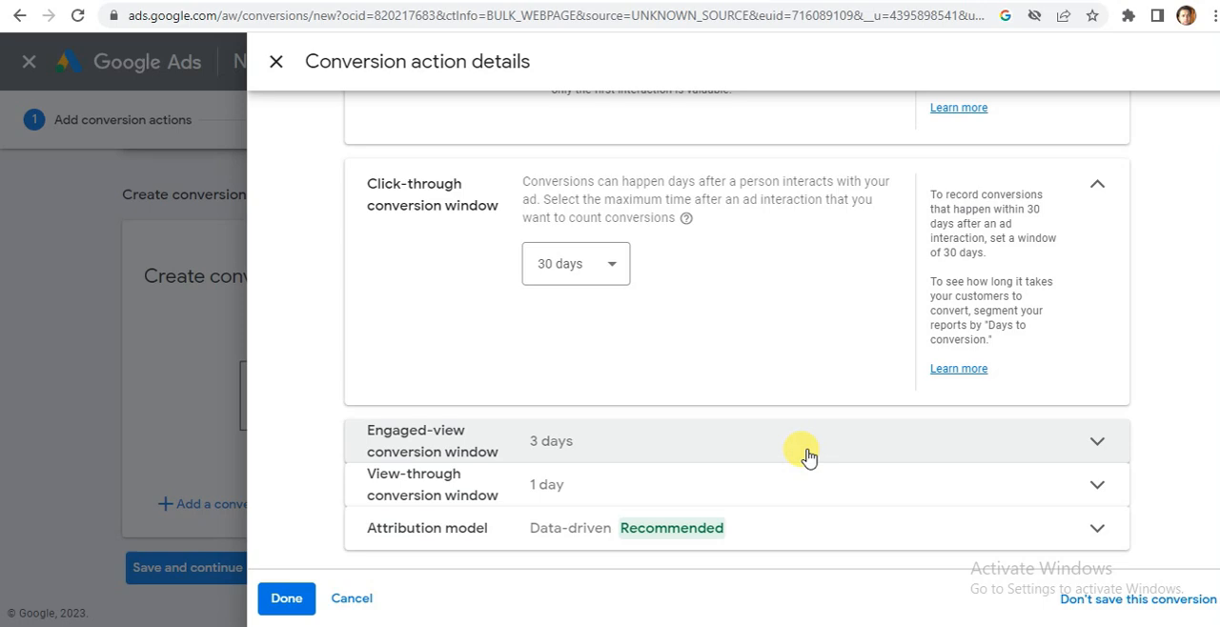
{"action": "left_click", "coordinate": [1097, 443]}
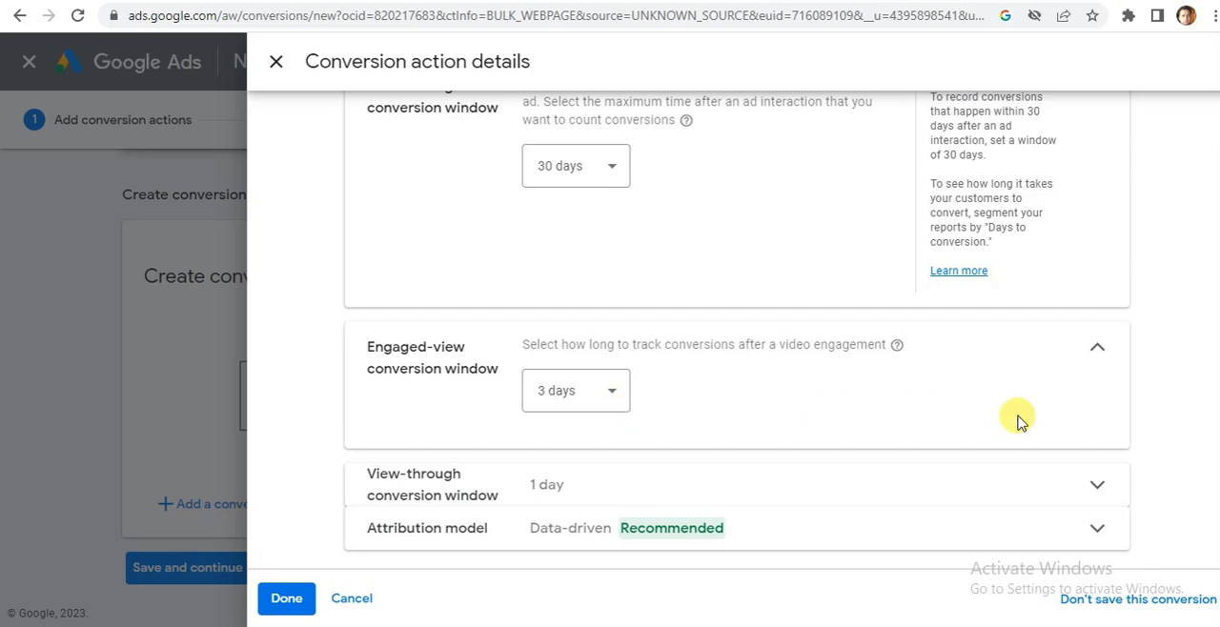
{"action": "scroll", "coordinate": [736, 334], "scroll_direction": "up", "scroll_amount": 2}
{"action": "scroll", "coordinate": [735, 334], "scroll_direction": "down", "scroll_amount": 1}
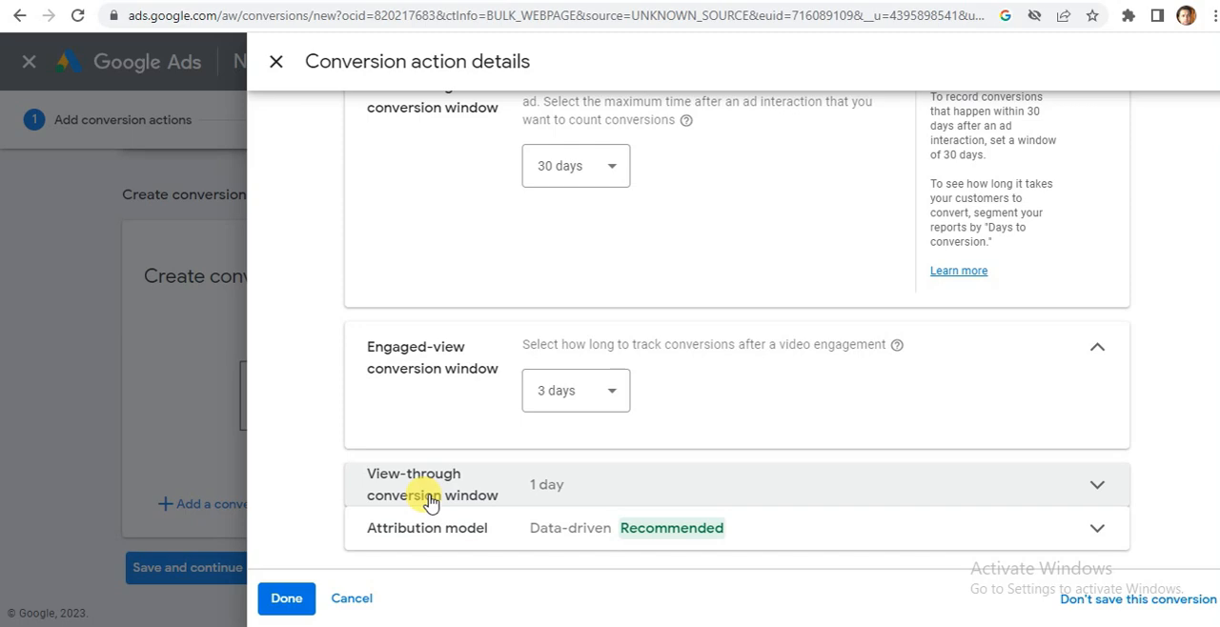
{"action": "left_click", "coordinate": [1105, 485]}
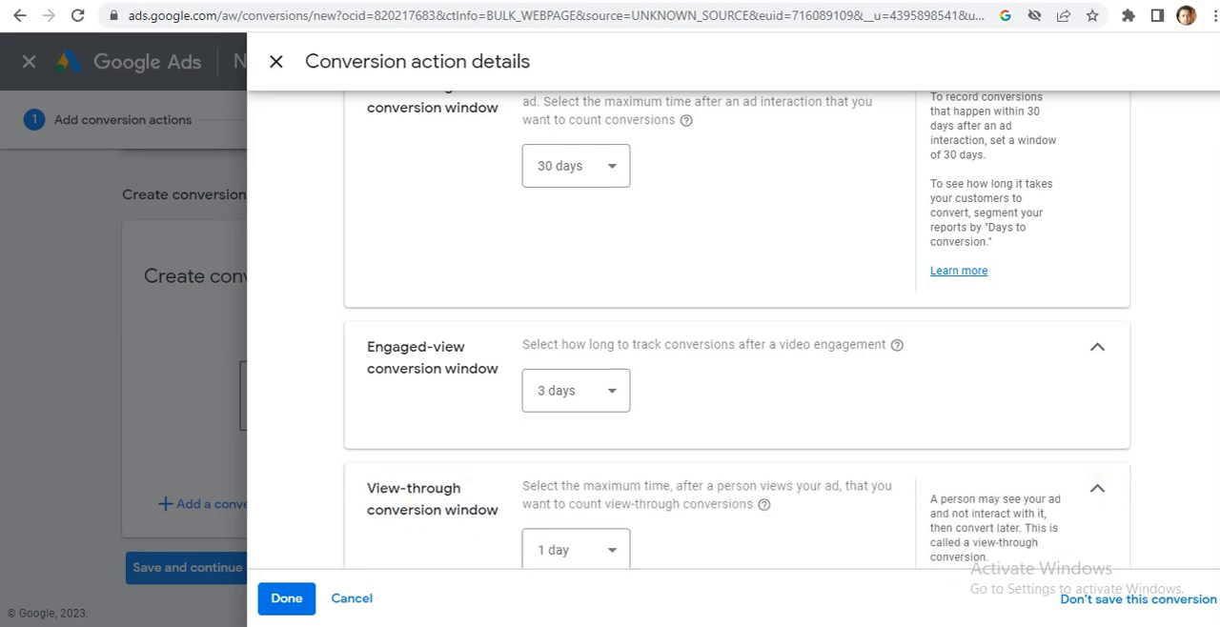
{"action": "scroll", "coordinate": [749, 488], "scroll_direction": "down", "scroll_amount": 1}
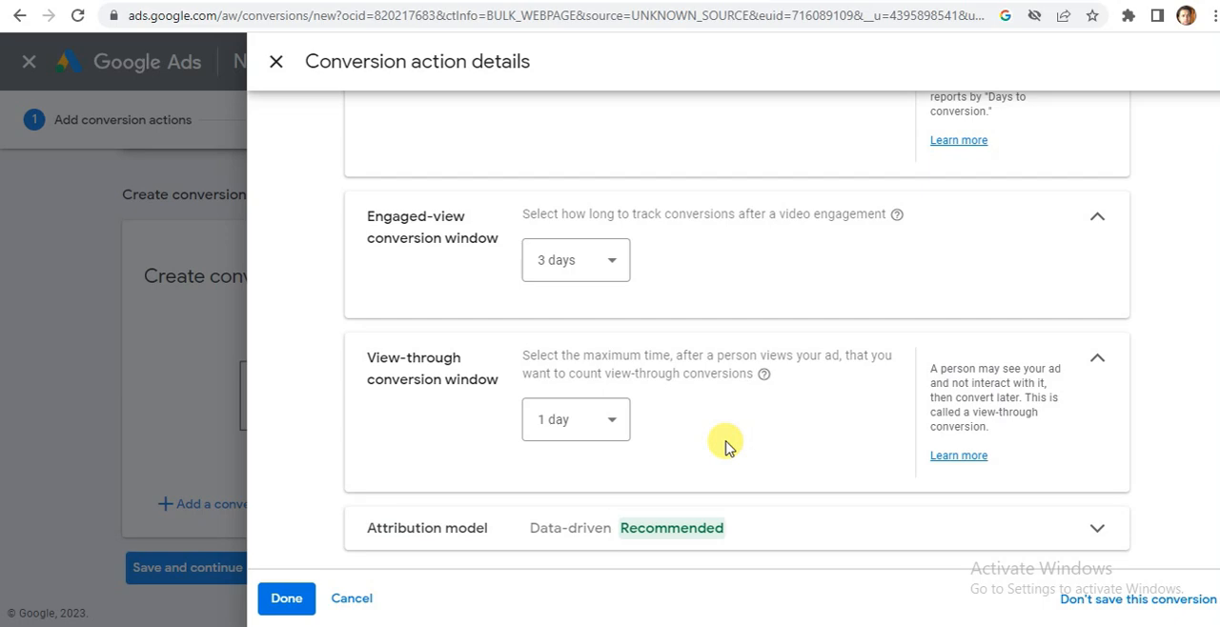
{"action": "left_click", "coordinate": [612, 428]}
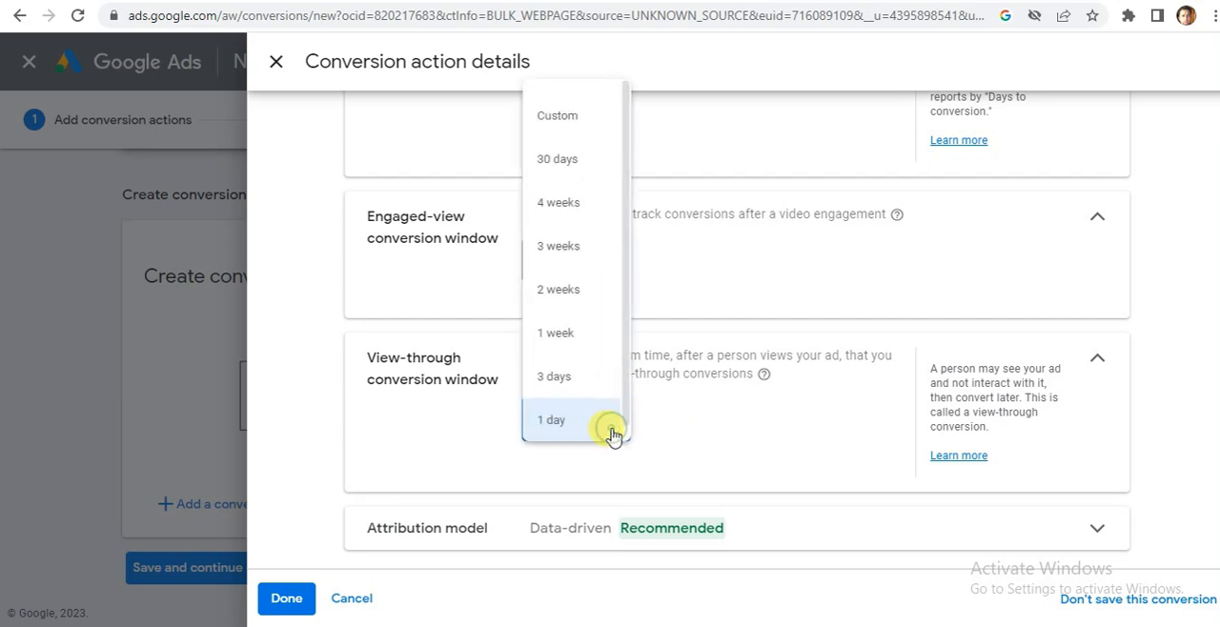
{"action": "left_click", "coordinate": [727, 446]}
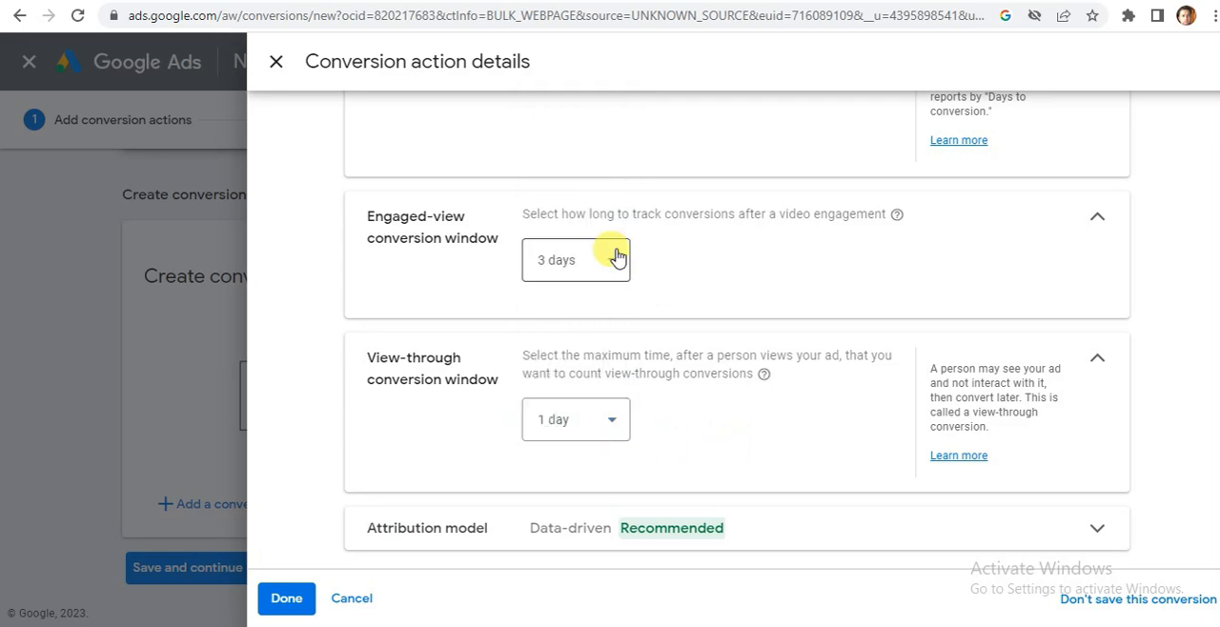
{"action": "scroll", "coordinate": [1216, 481], "scroll_direction": "up", "scroll_amount": 3}
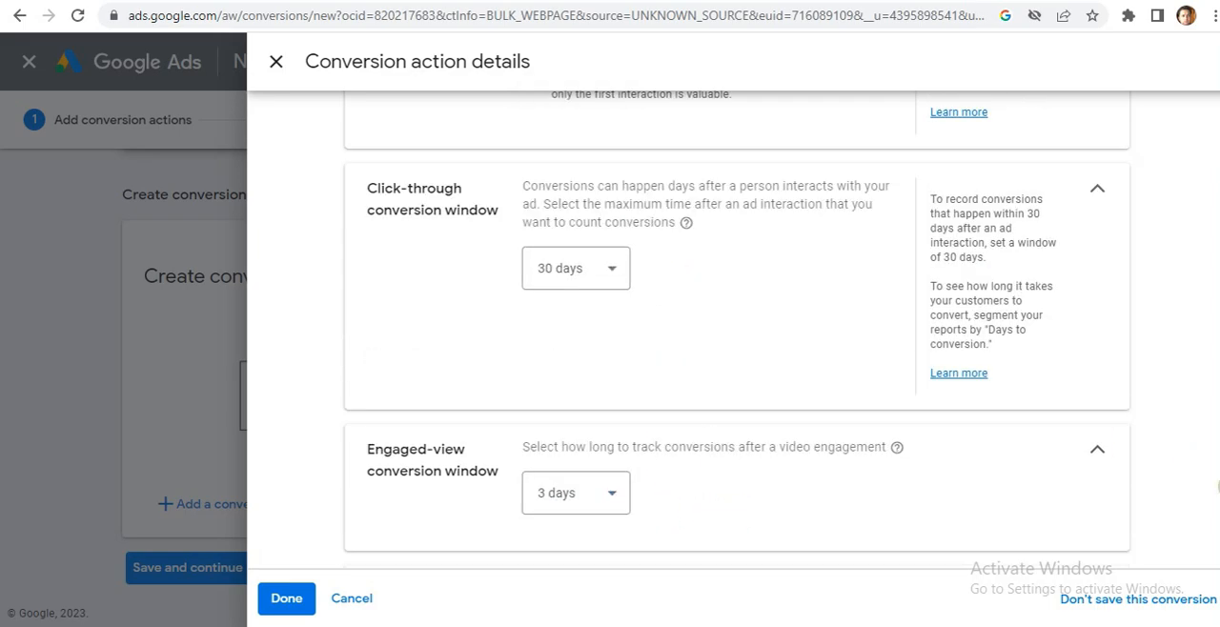
{"action": "scroll", "coordinate": [1216, 481], "scroll_direction": "down", "scroll_amount": 3}
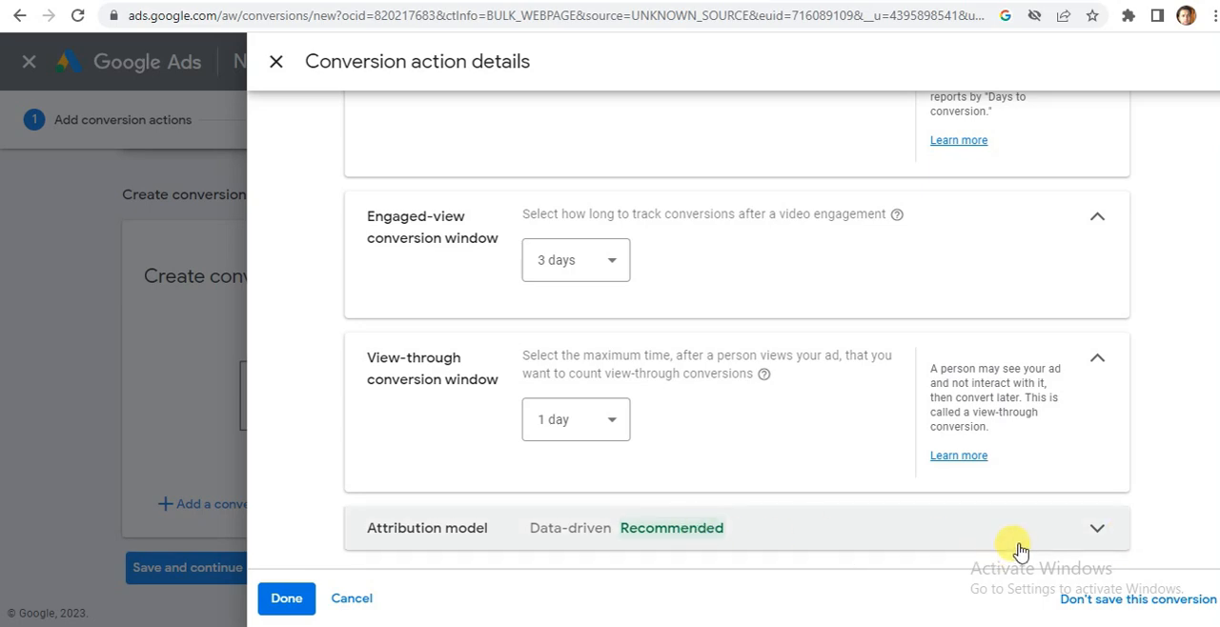
Expand the attribution model settings and compare the available models.
{"action": "left_click", "coordinate": [1087, 537]}
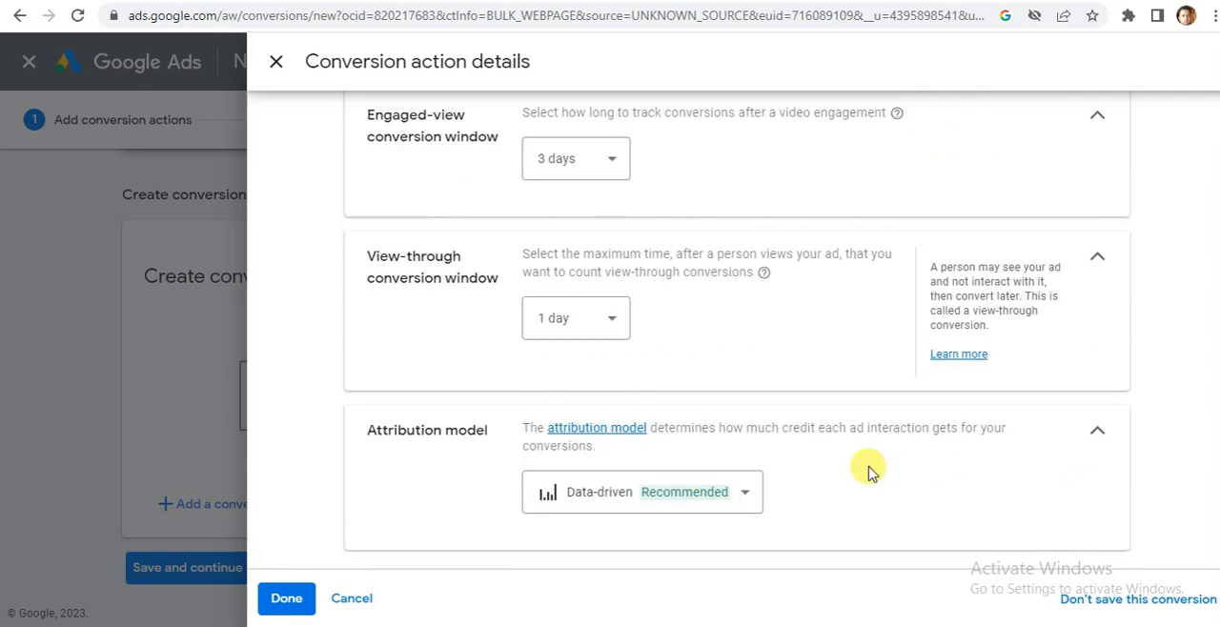
{"action": "left_click", "coordinate": [752, 505]}
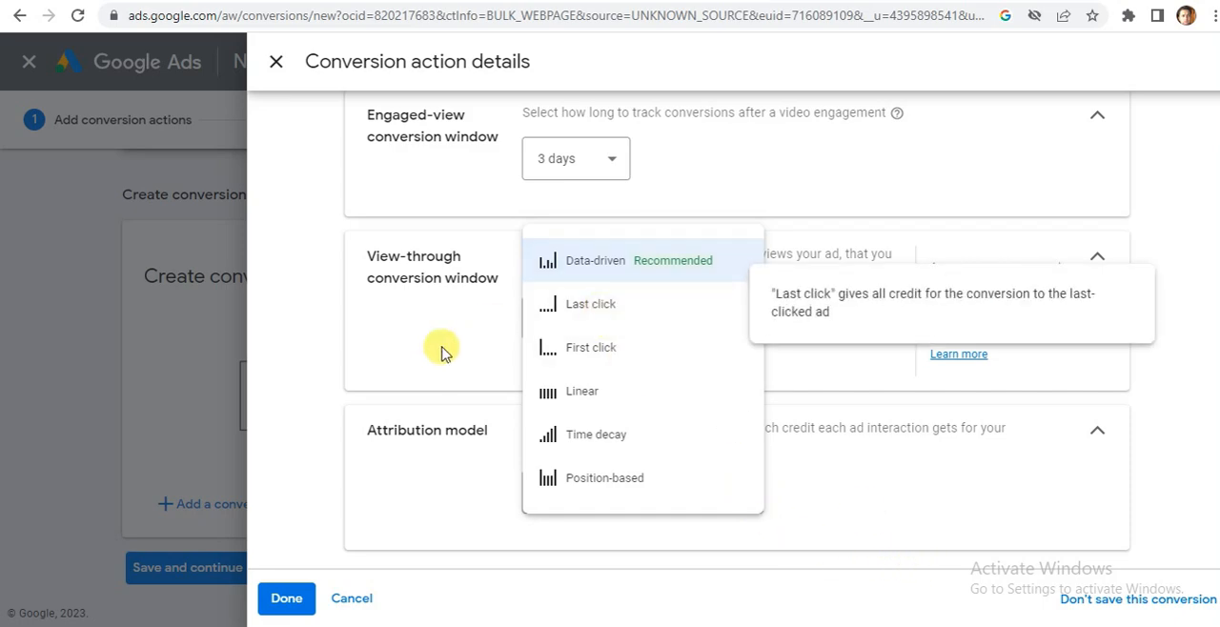
{"action": "left_click", "coordinate": [458, 522]}
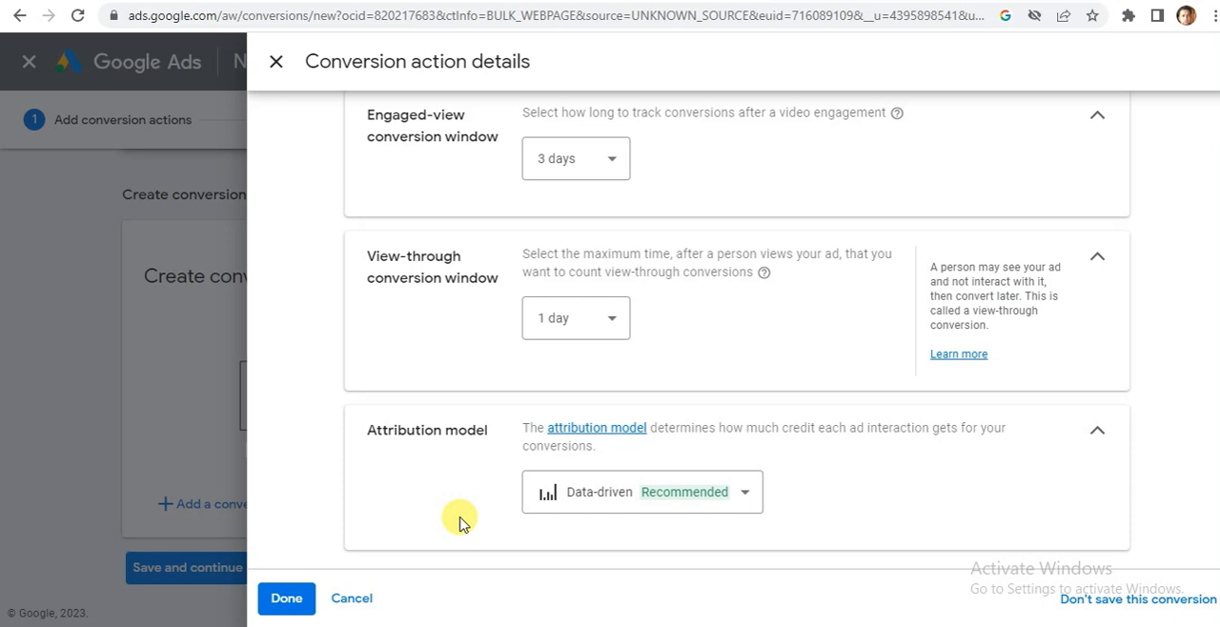
Try the Last click attribution model and switch the conversion action to First click.
{"action": "left_click", "coordinate": [747, 489]}
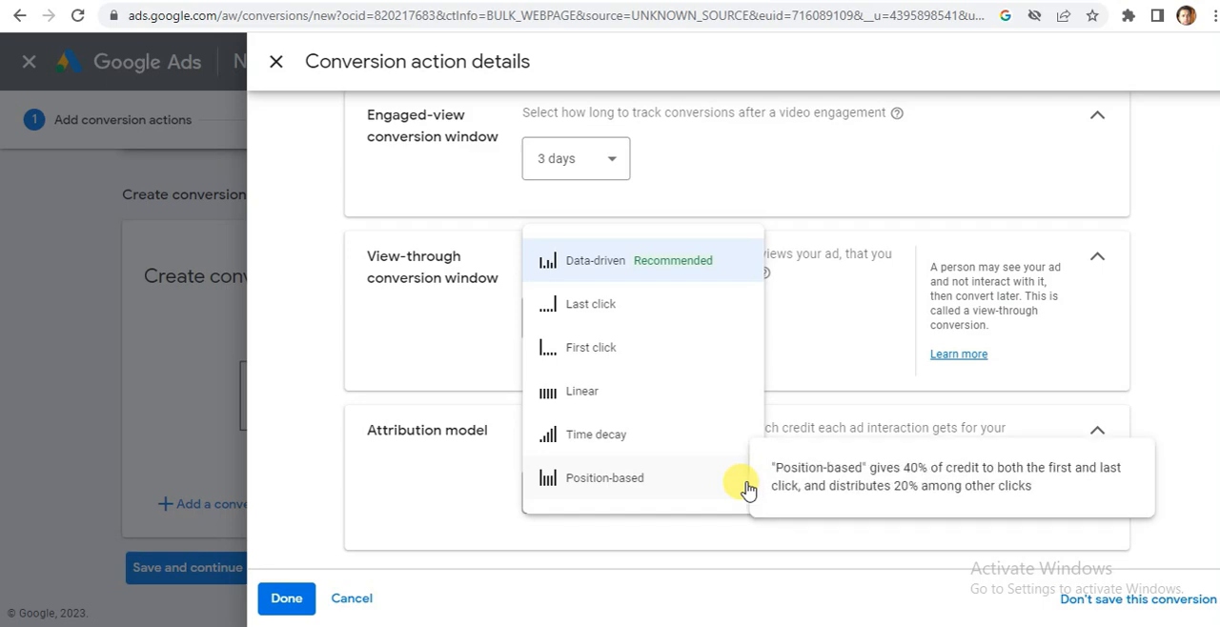
{"action": "left_click", "coordinate": [582, 314]}
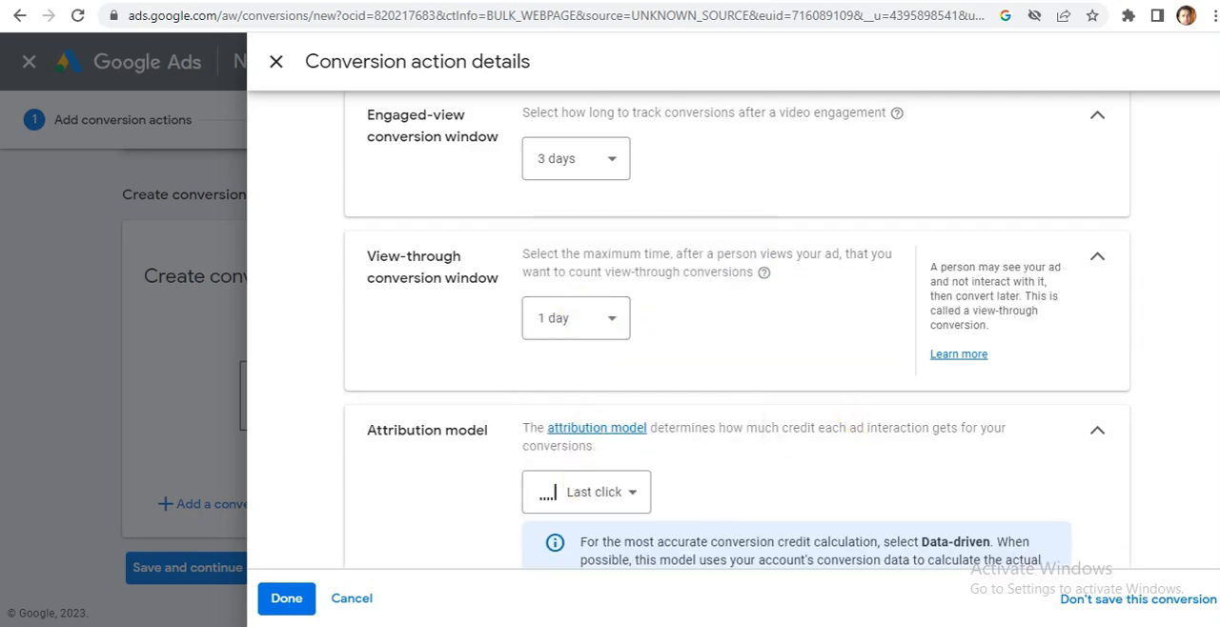
{"action": "scroll", "coordinate": [880, 392], "scroll_direction": "down", "scroll_amount": 2}
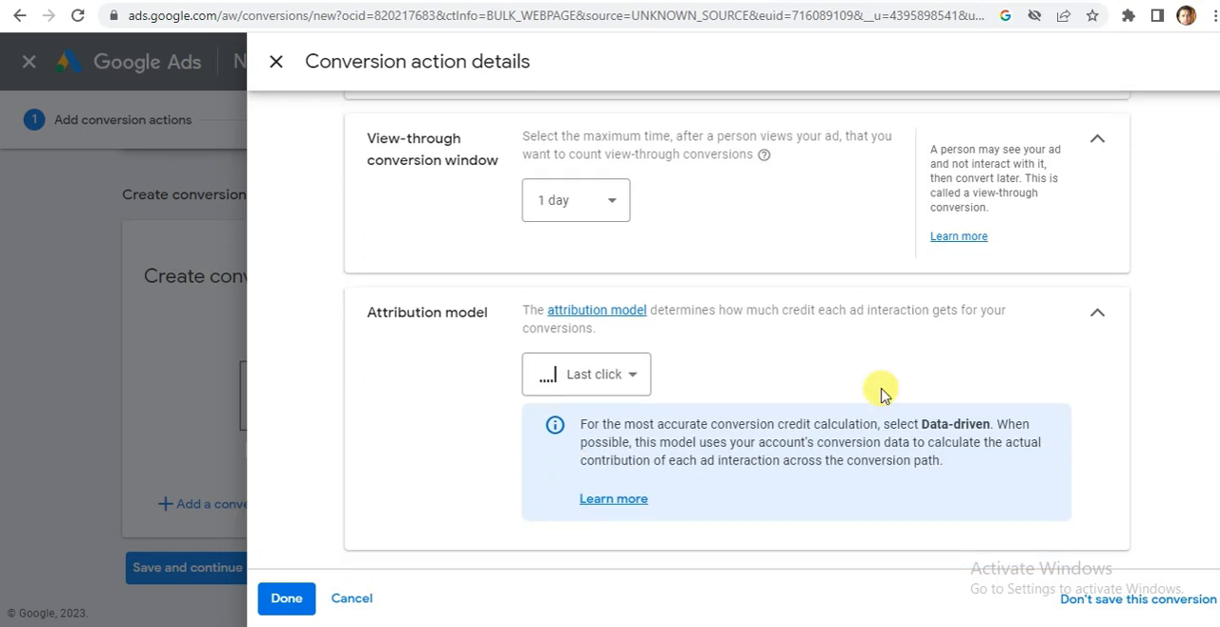
{"action": "left_click", "coordinate": [644, 381]}
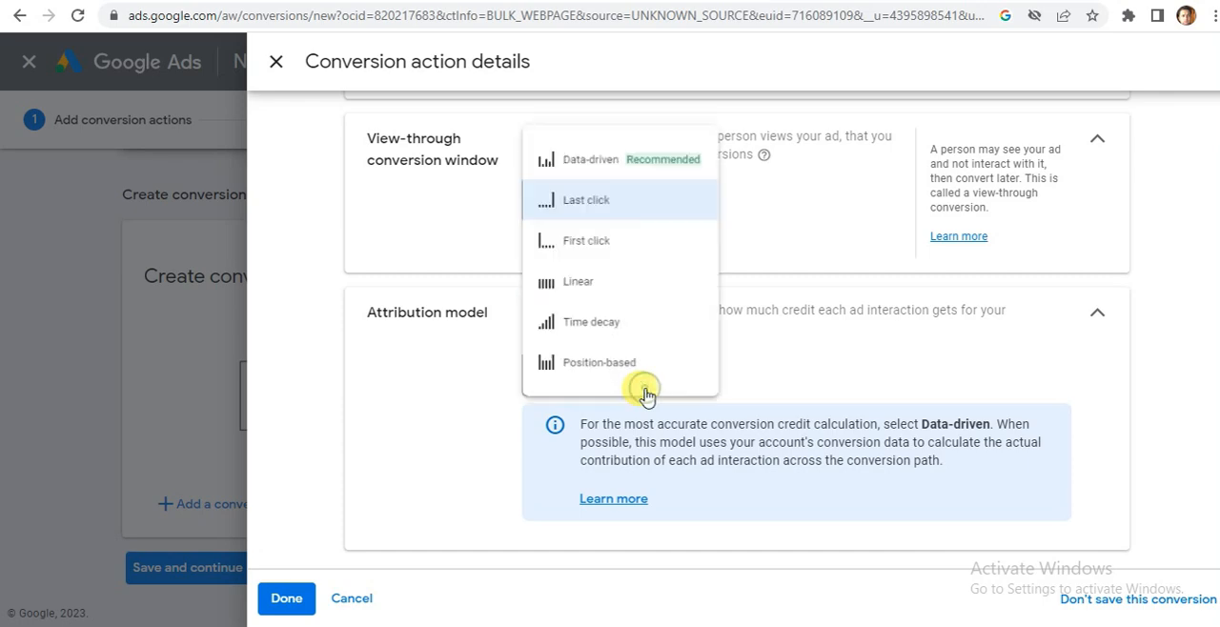
{"action": "left_click", "coordinate": [602, 236]}
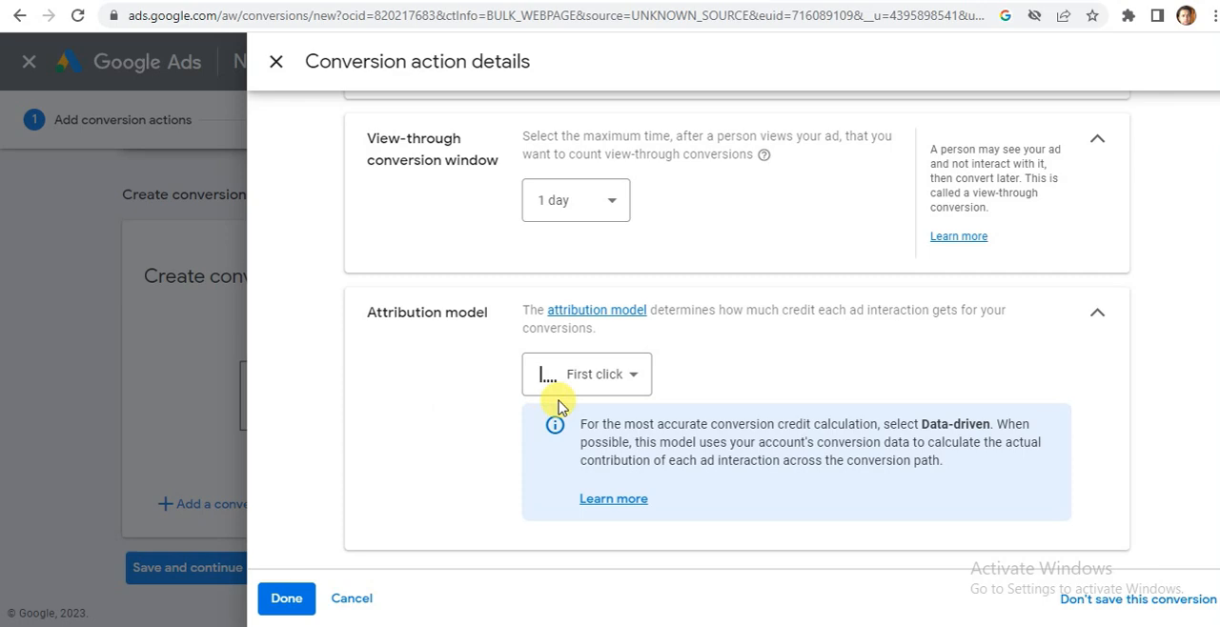
Try the Linear and Position-based attribution models for the conversion action, checking the Time decay description in between.
{"action": "left_click", "coordinate": [617, 373]}
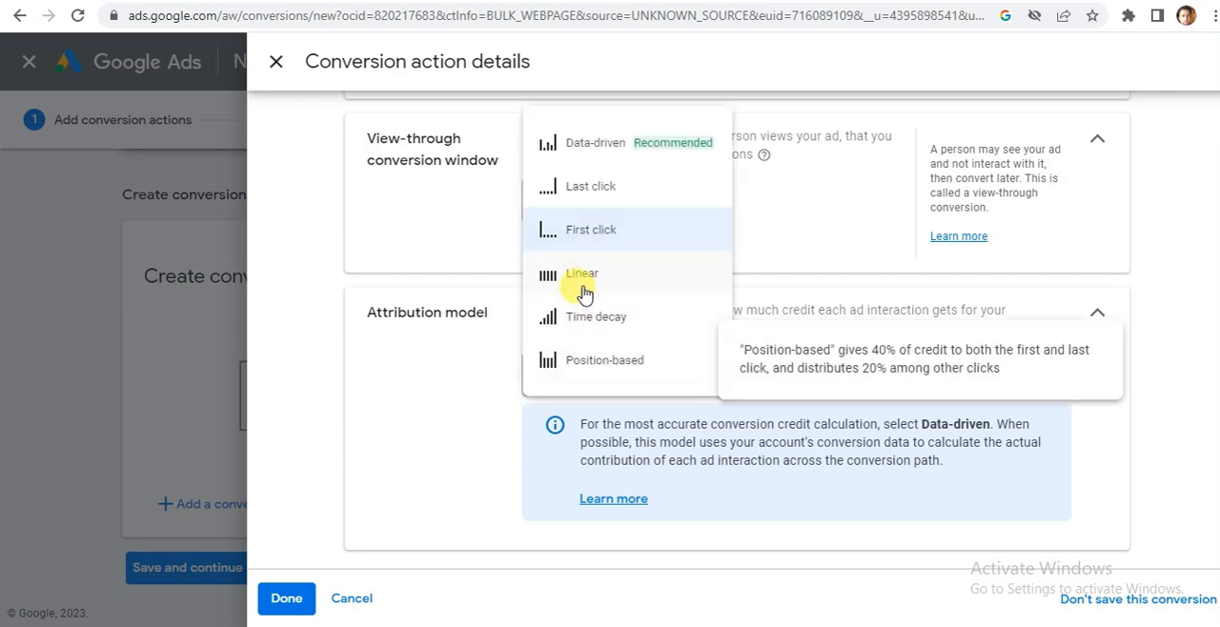
{"action": "left_click", "coordinate": [584, 275]}
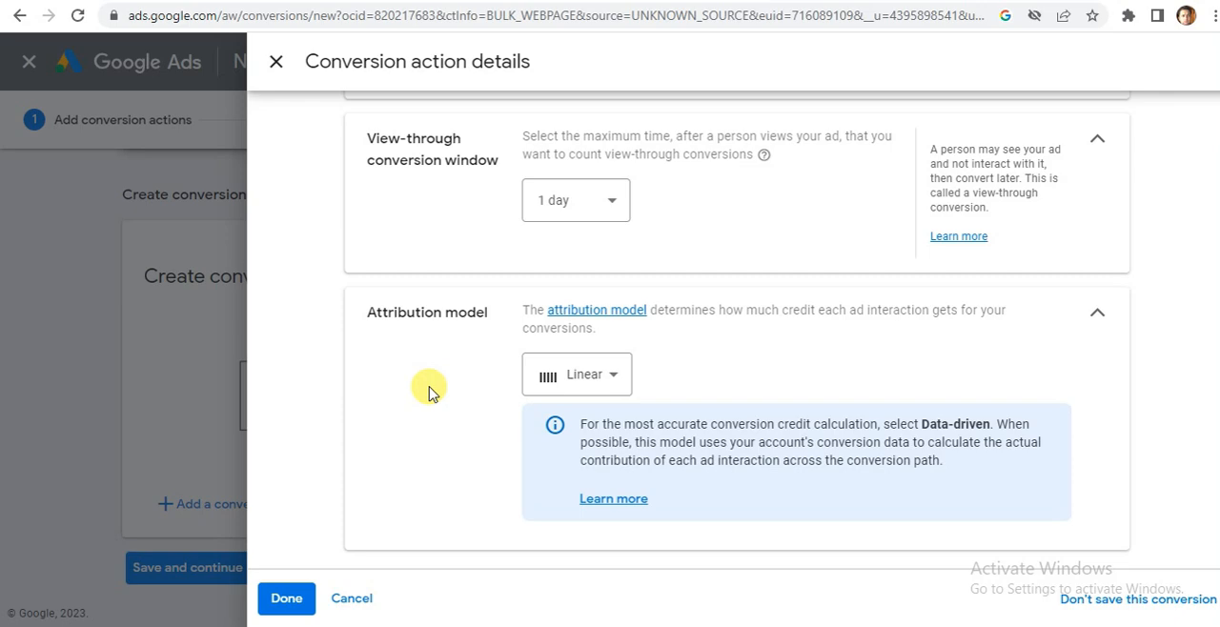
{"action": "left_click", "coordinate": [610, 376]}
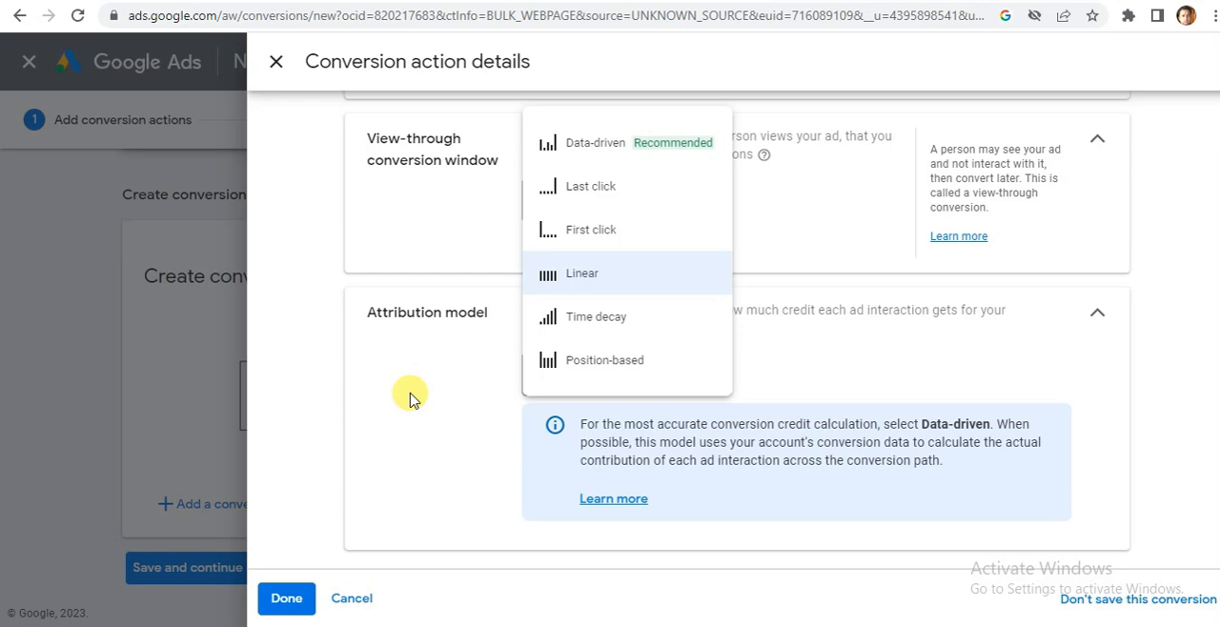
{"action": "mouse_move", "coordinate": [602, 327]}
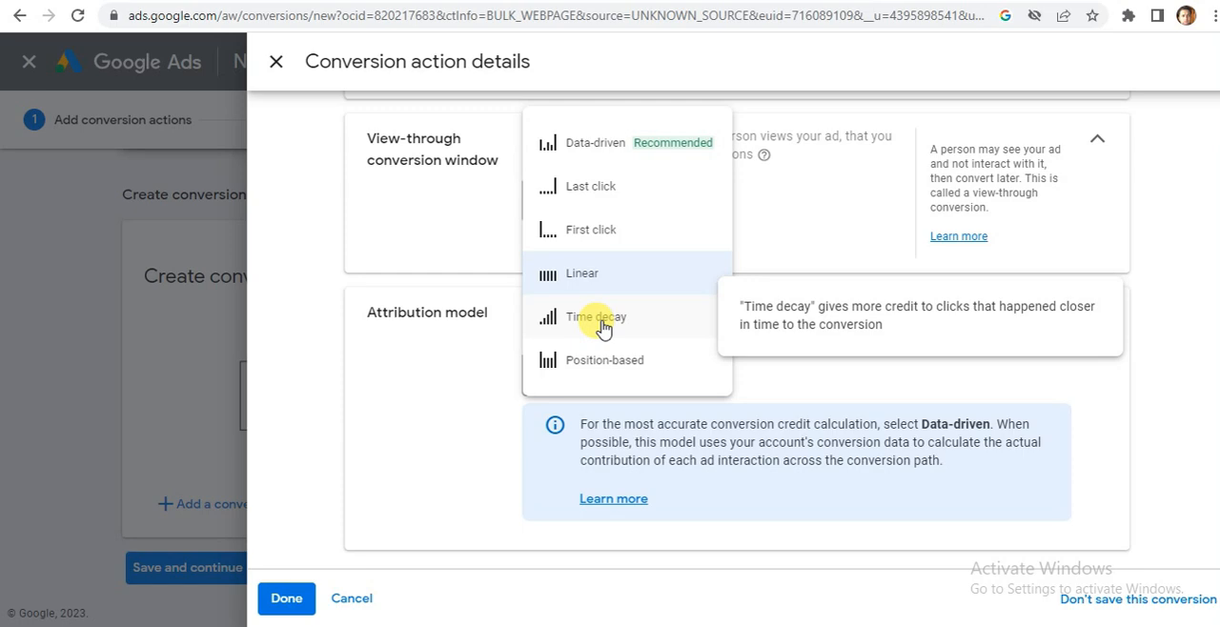
{"action": "left_click", "coordinate": [600, 364]}
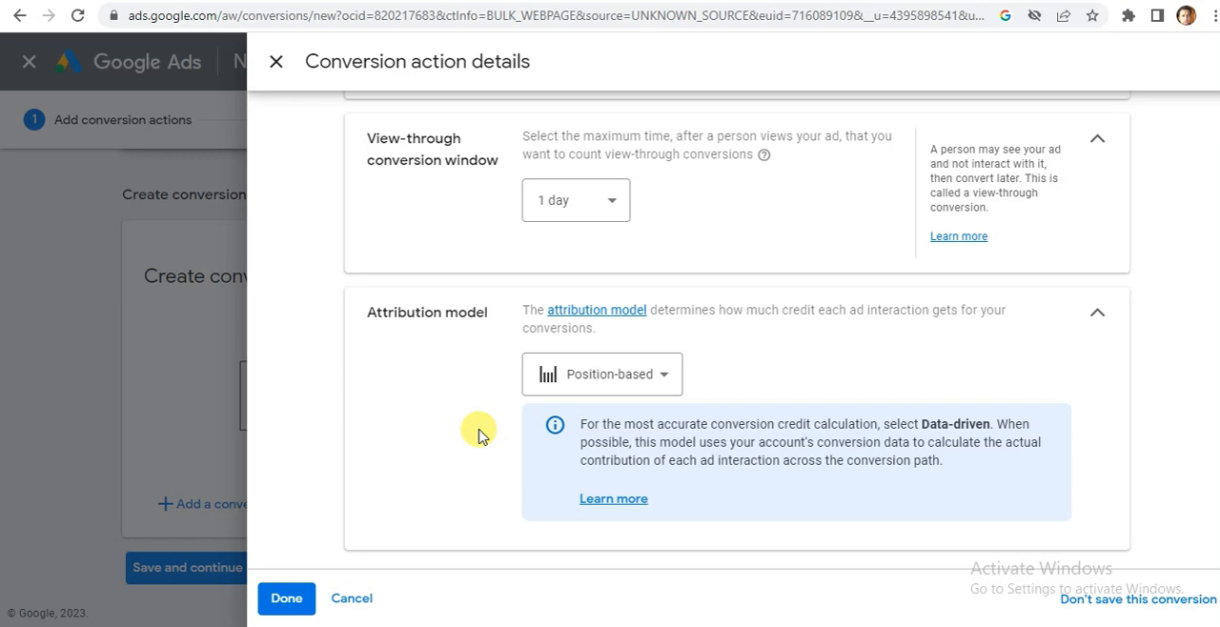
Set the attribution model to Data-driven and save the Submit Lead Form on Website conversion action, continuing to its setup instructions.
{"action": "left_click", "coordinate": [648, 379]}
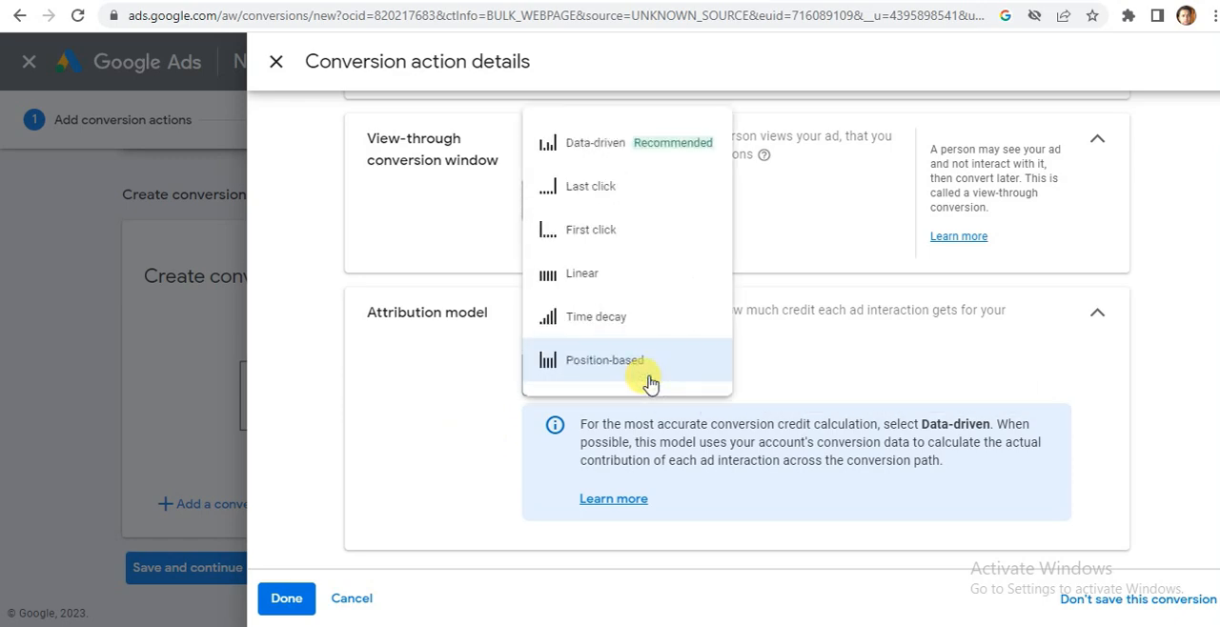
{"action": "left_click", "coordinate": [593, 145]}
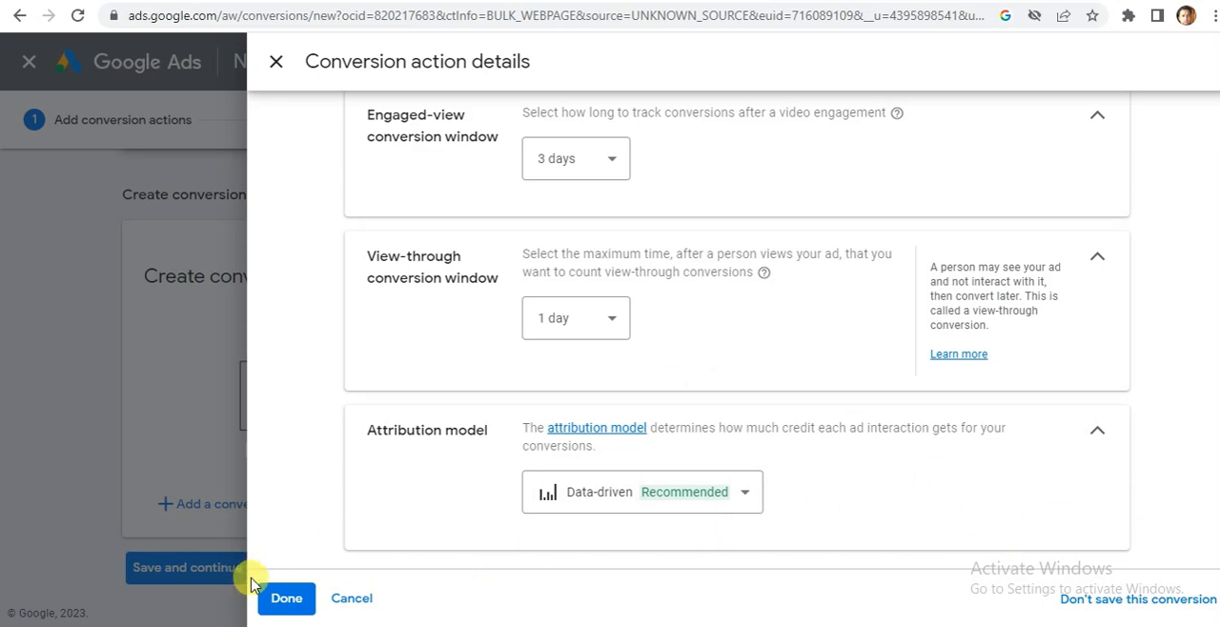
{"action": "left_click", "coordinate": [286, 598]}
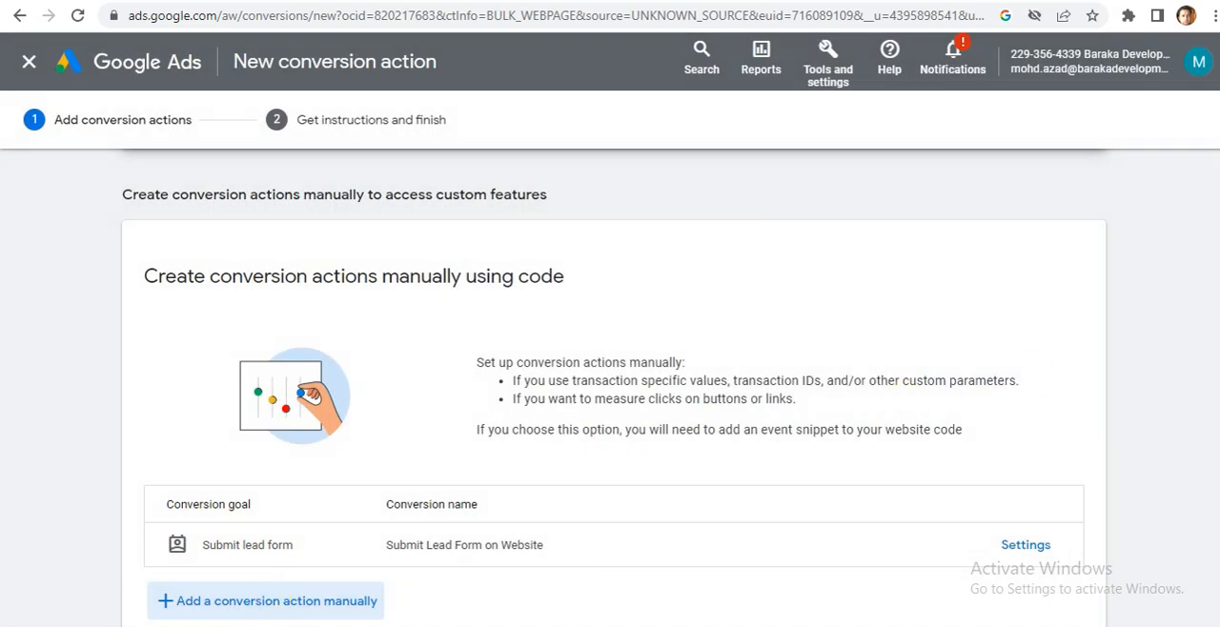
{"action": "scroll", "coordinate": [610, 381], "scroll_direction": "down", "scroll_amount": 1}
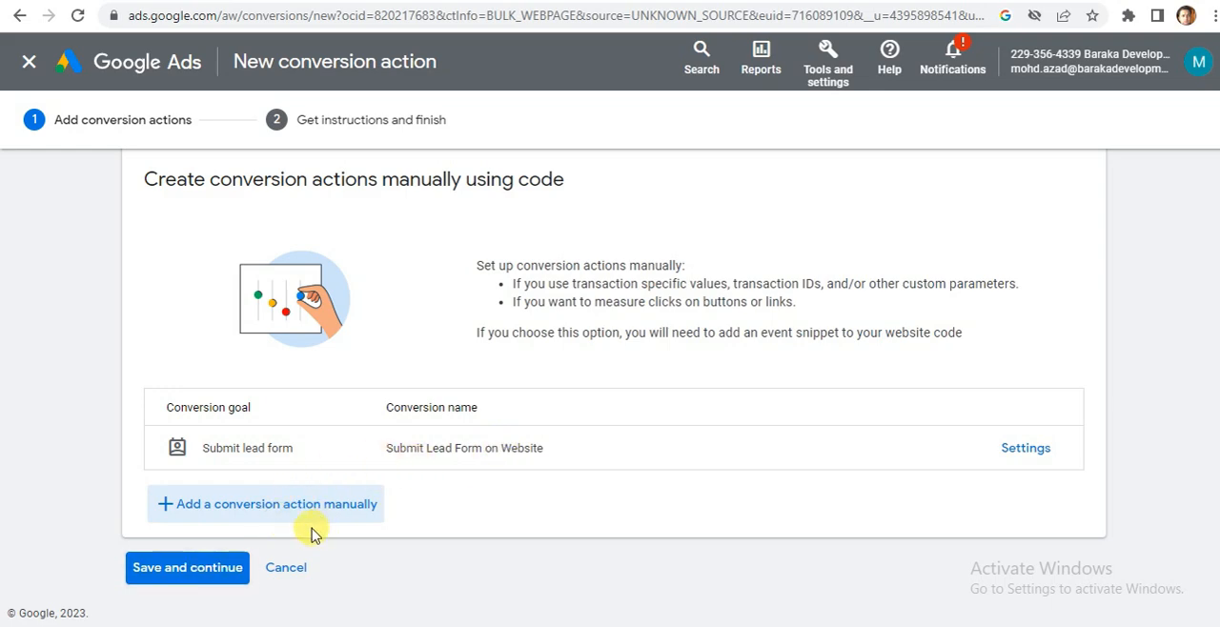
{"action": "left_click", "coordinate": [182, 572]}
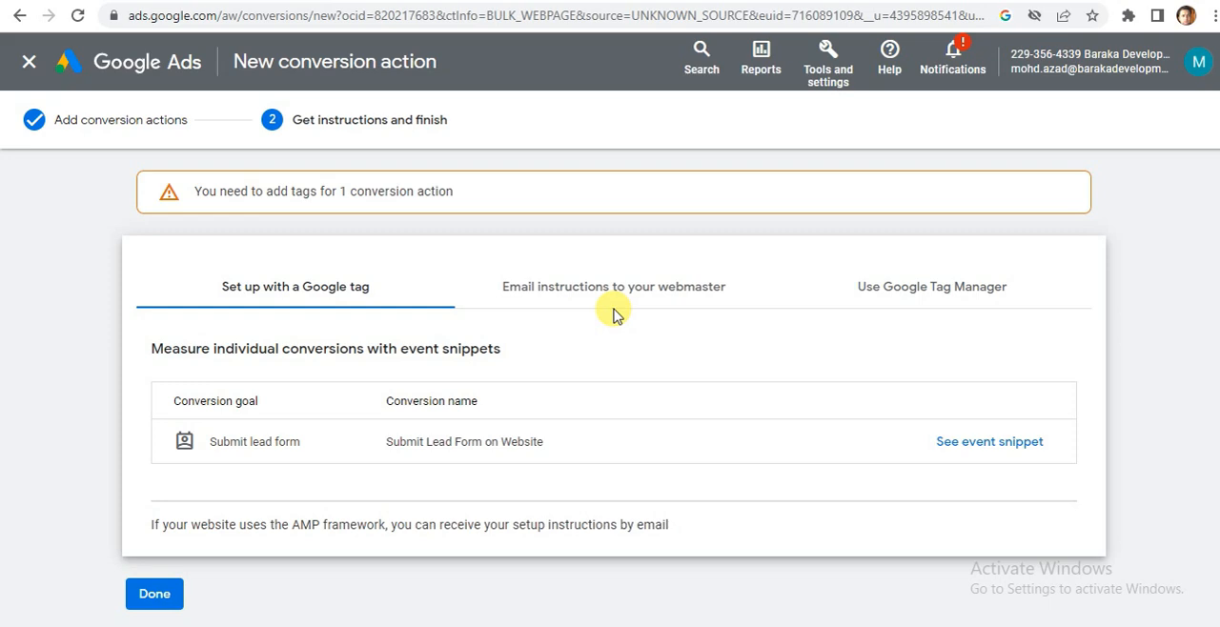
Show the Google Tag Manager setup instructions and select the conversion label of Submit Lead Form on Website.
{"action": "left_click", "coordinate": [891, 288]}
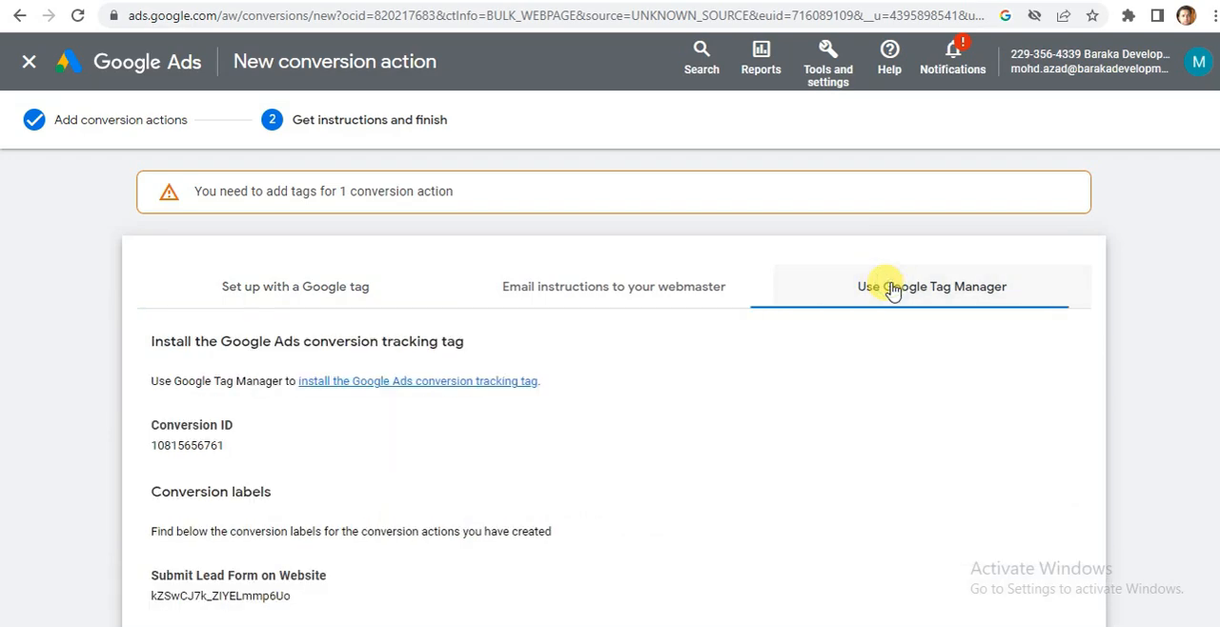
{"action": "scroll", "coordinate": [614, 381], "scroll_direction": "down", "scroll_amount": 2}
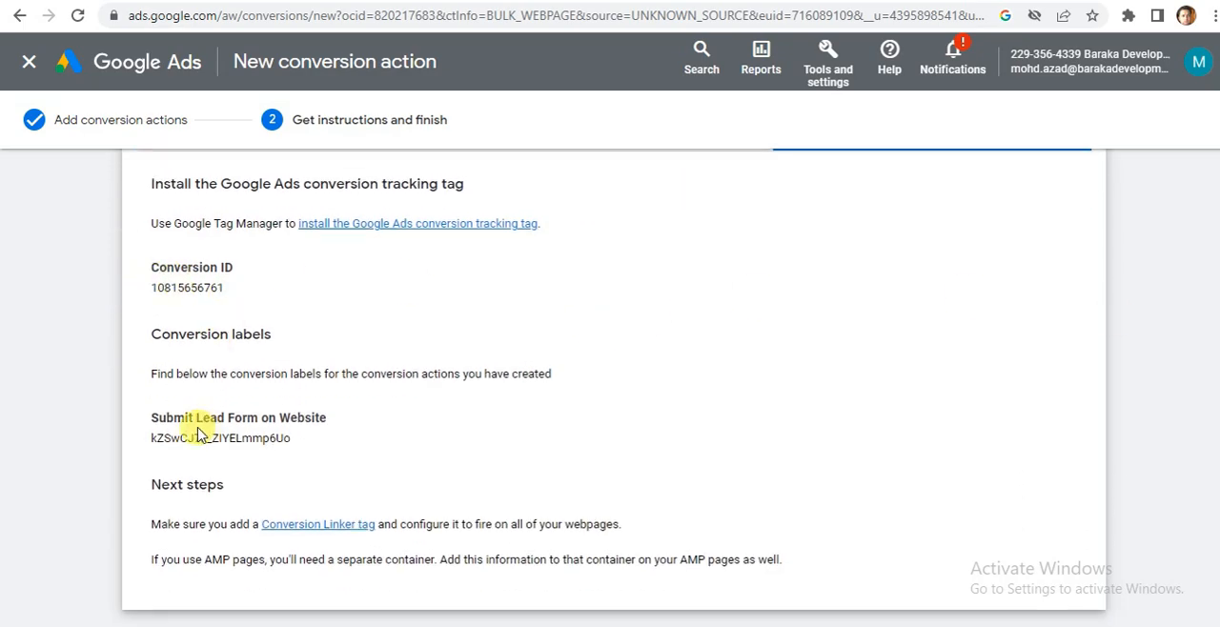
{"action": "left_click_drag", "start_coordinate": [143, 445], "coordinate": [308, 417]}
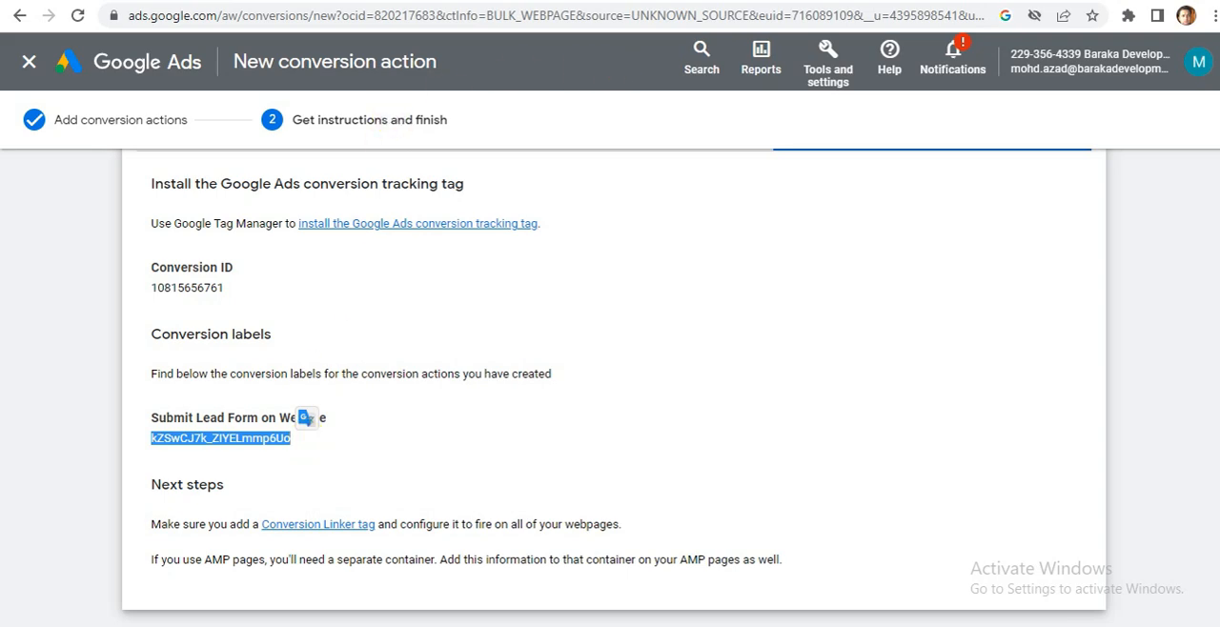
Switch to Google Tag Manager and start a new tag in the Default Workspace.
{"action": "left_click", "coordinate": [372, 1]}
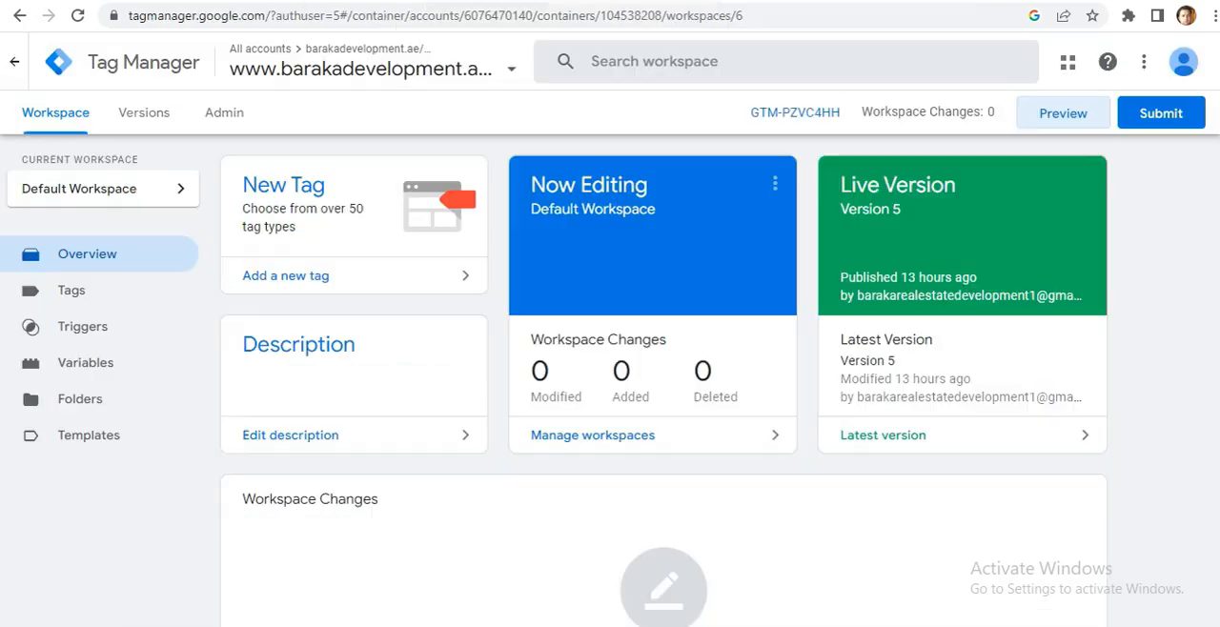
{"action": "left_click", "coordinate": [83, 296]}
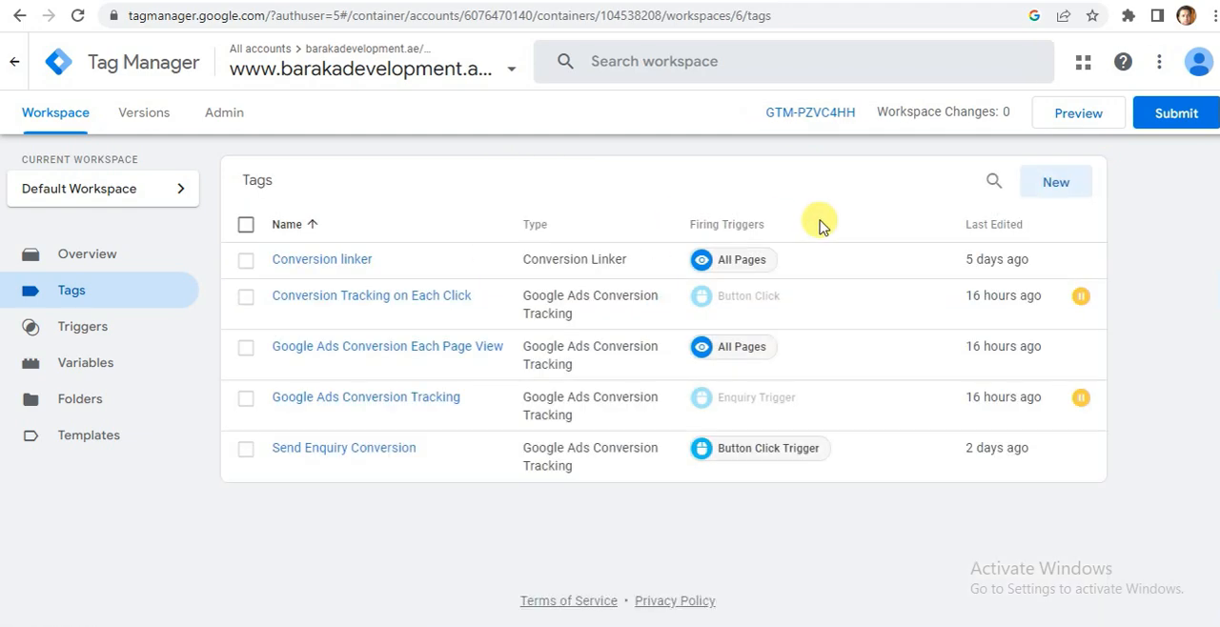
{"action": "left_click", "coordinate": [1053, 183]}
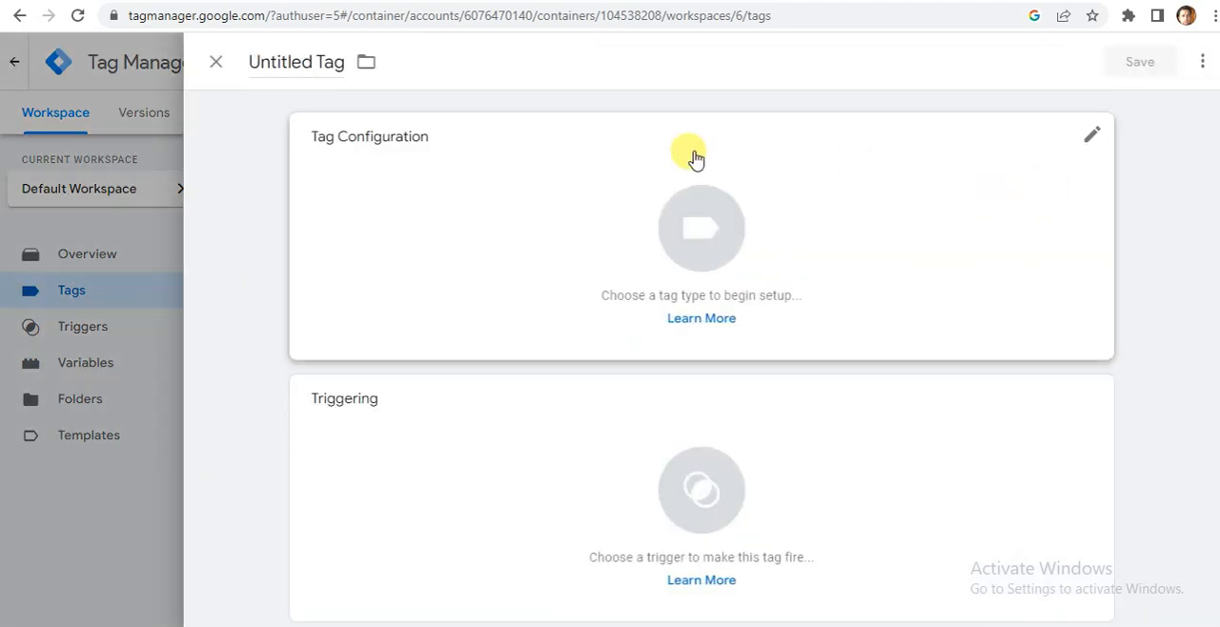
Name the new tag "Google Ads Conversion For Enquiry Form Submit".
{"action": "left_click", "coordinate": [337, 62]}
{"action": "left_click", "coordinate": [251, 62]}
{"action": "left_click_drag", "start_coordinate": [249, 62], "coordinate": [338, 60]}
{"action": "type", "text": "G"}
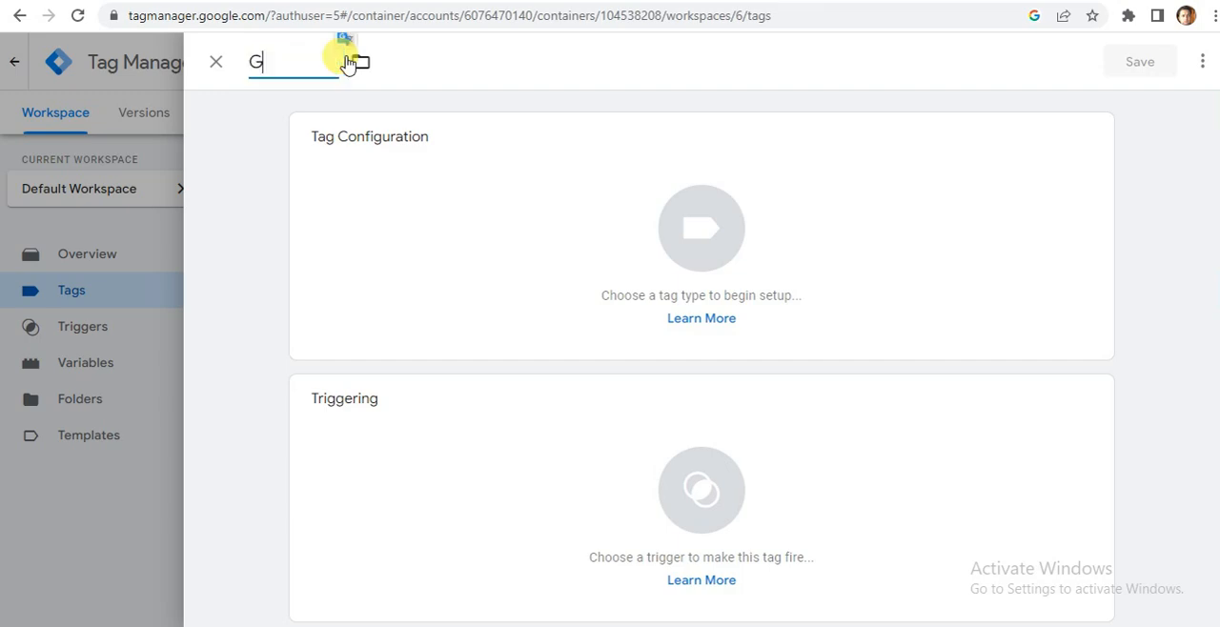
{"action": "type", "text": "oogle Ads C"}
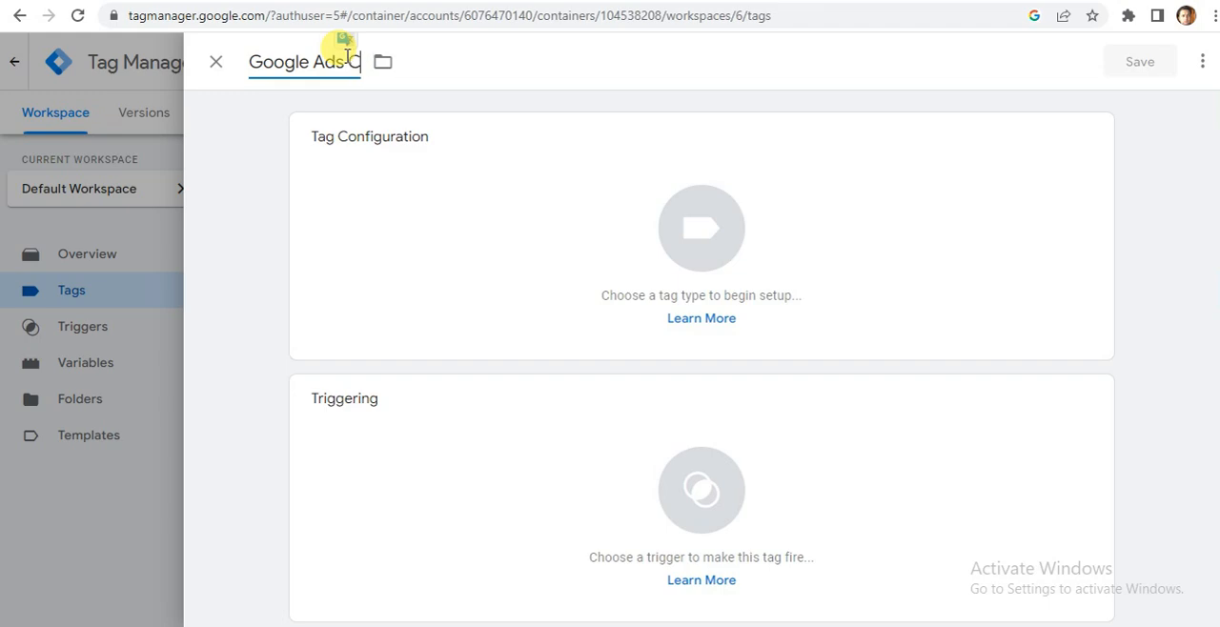
{"action": "type", "text": "onvers"}
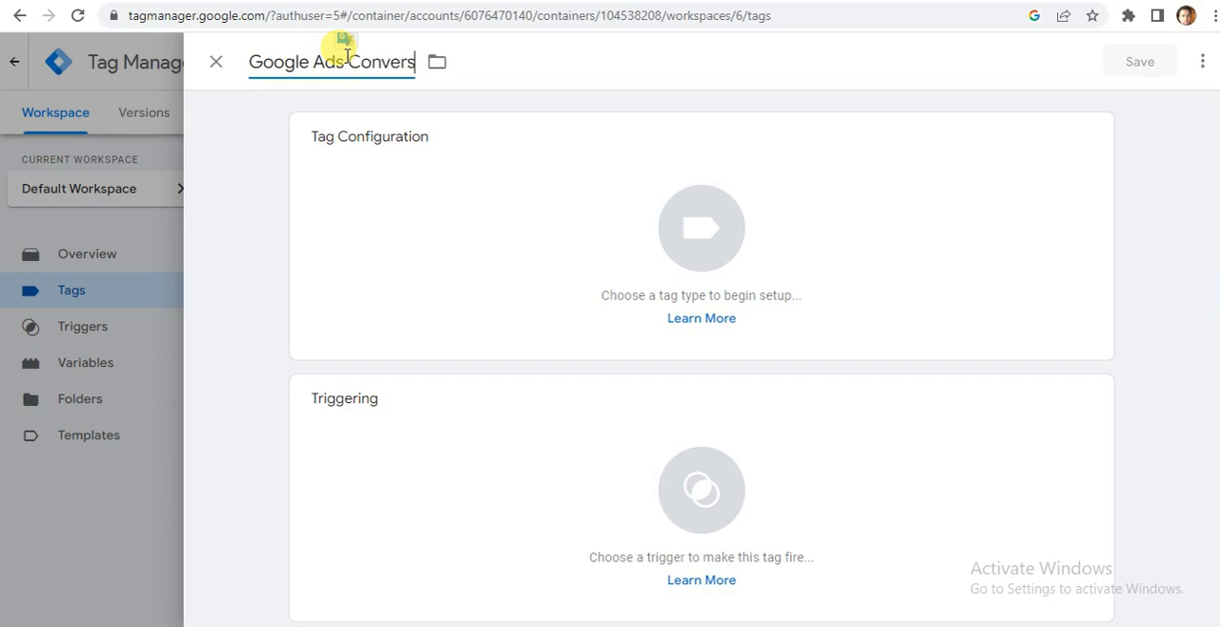
{"action": "type", "text": "ion Fo"}
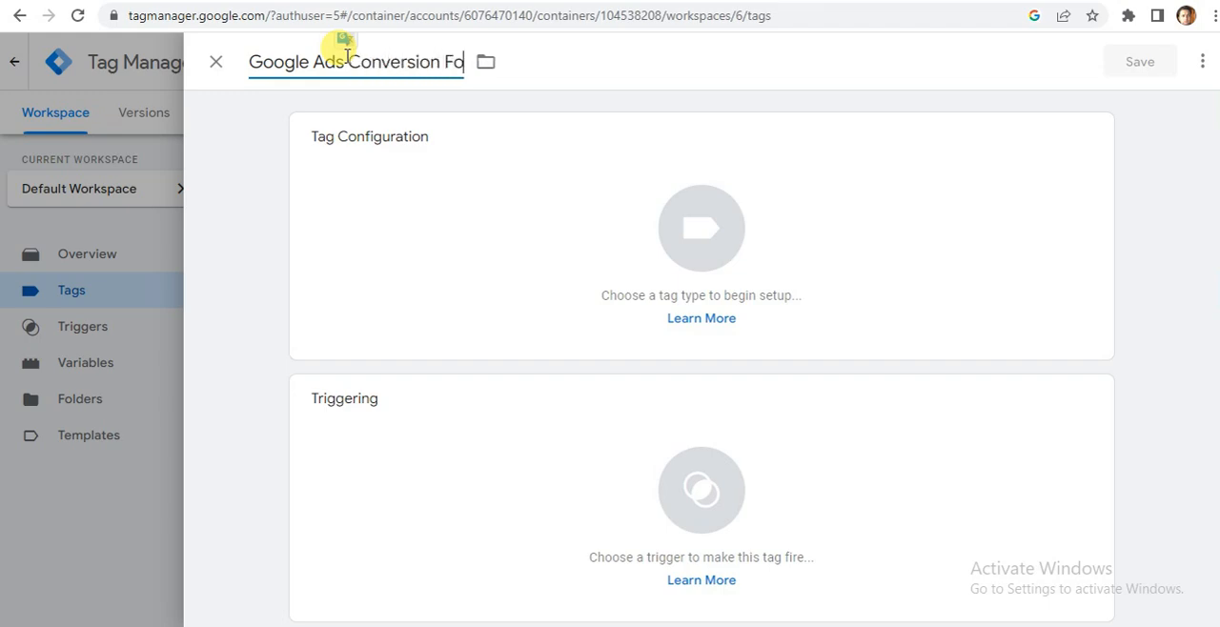
{"action": "type", "text": "r Form"}
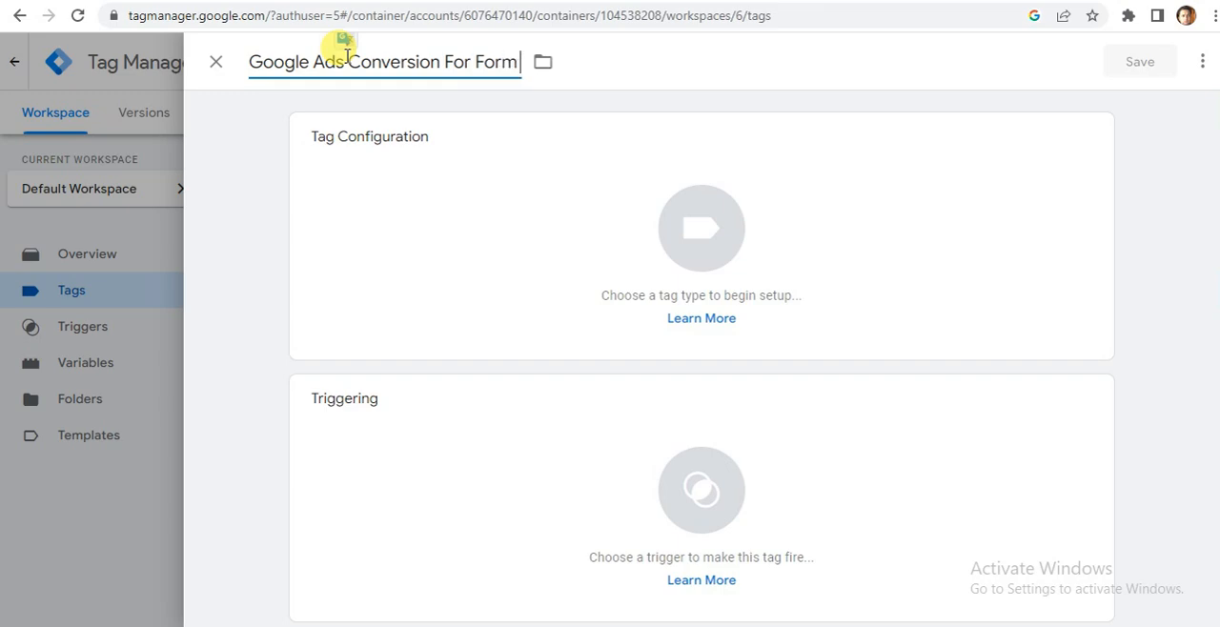
{"action": "key", "text": "Left"}
{"action": "key", "text": "Left"}
{"action": "key", "text": "Left"}
{"action": "key", "text": "Left"}
{"action": "type", "text": "En"}
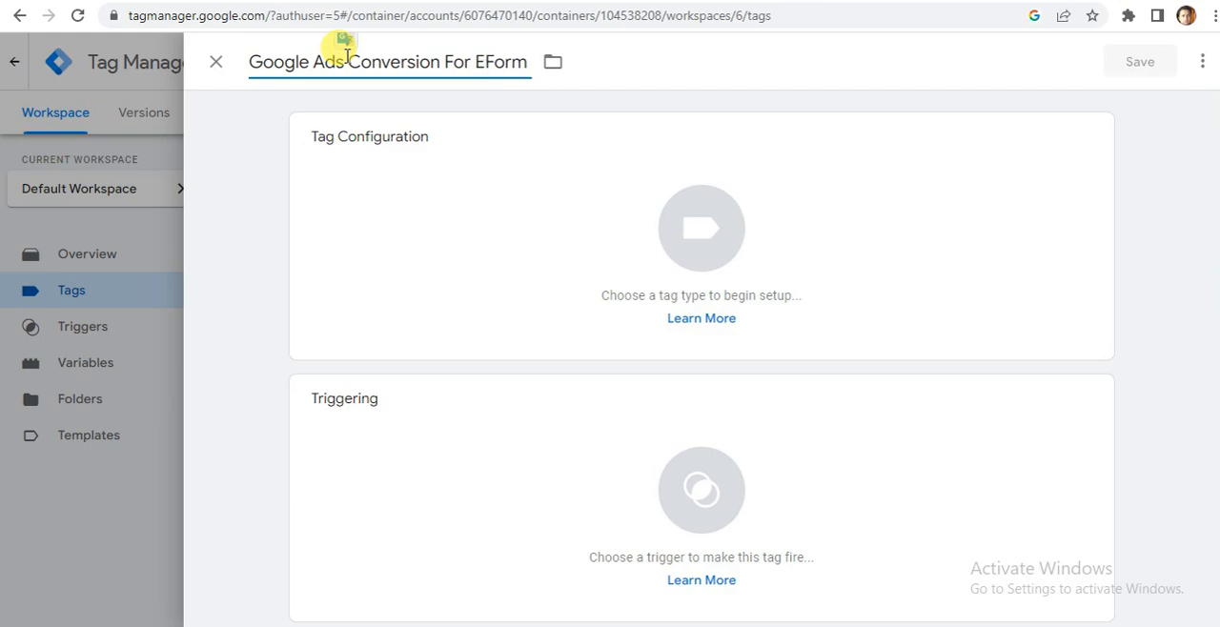
{"action": "type", "text": "quiry"}
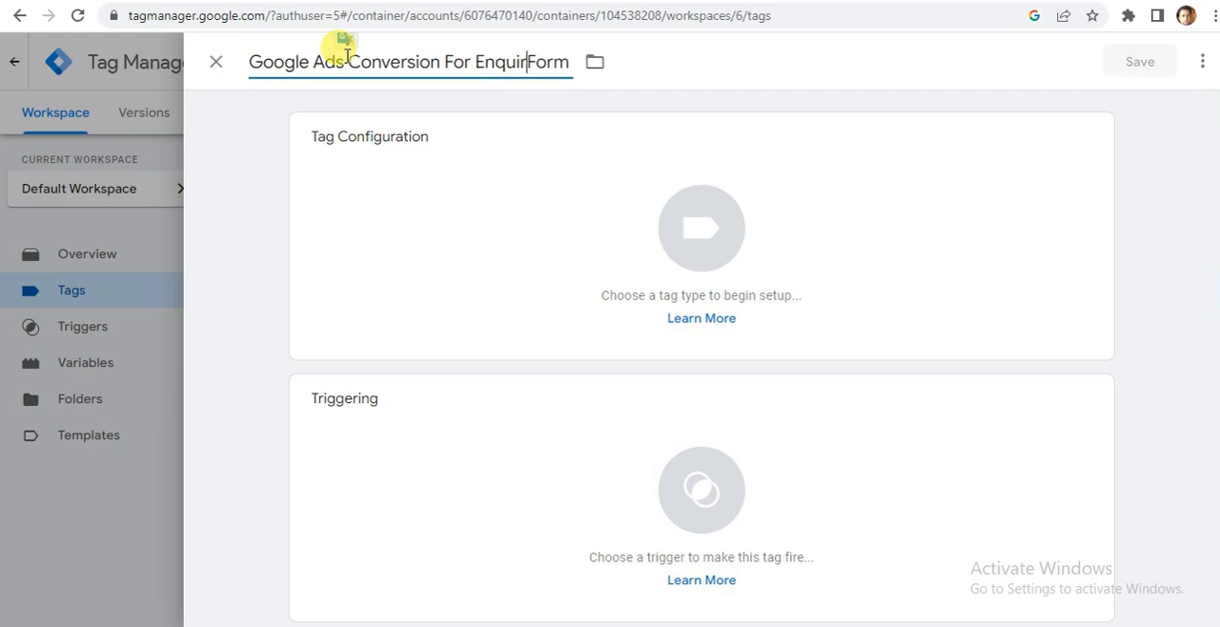
{"action": "key", "text": "Right"}
{"action": "key", "text": "Right"}
{"action": "key", "text": "Right"}
{"action": "key", "text": "Right"}
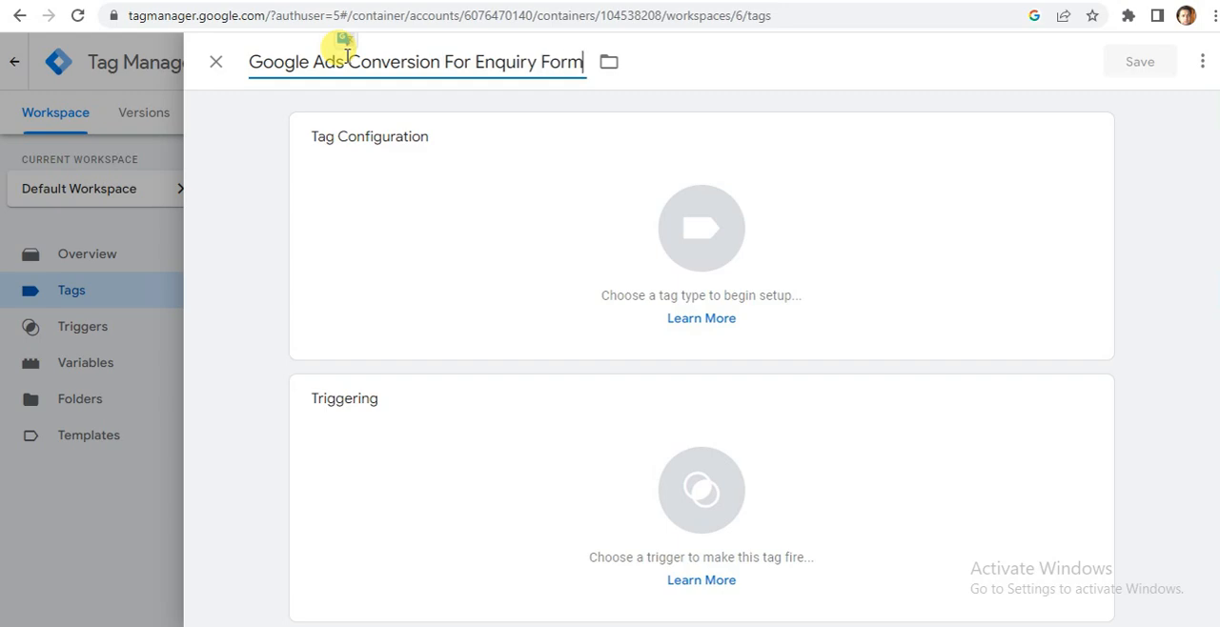
{"action": "type", "text": "Submi"}
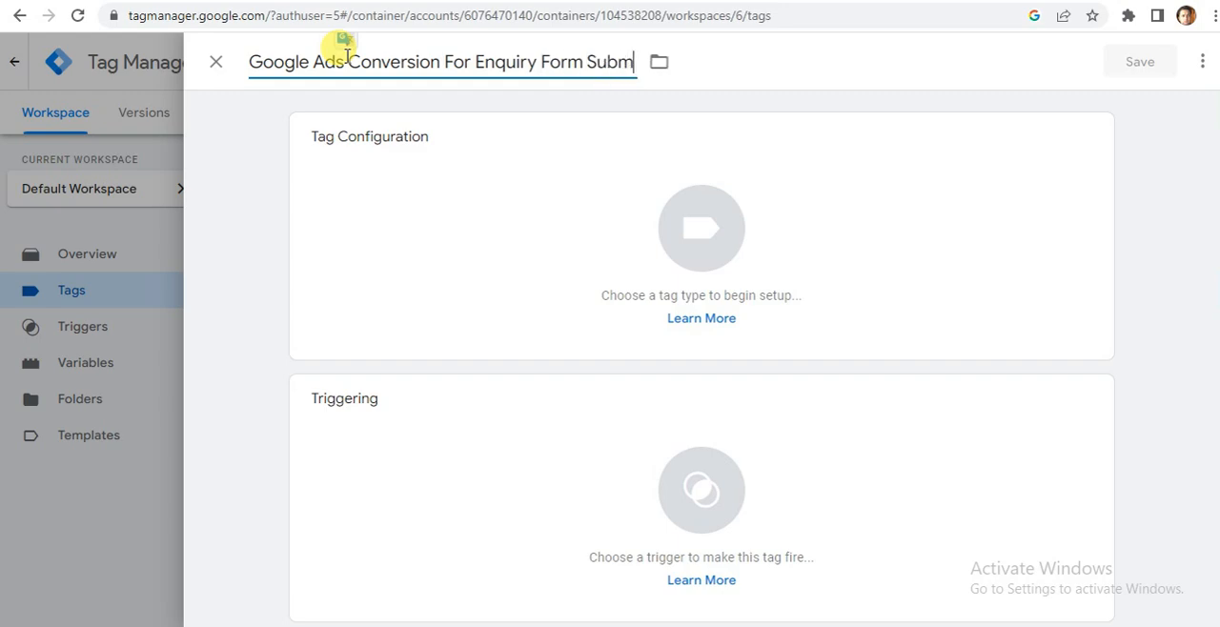
{"action": "type", "text": "t"}
{"action": "left_click", "coordinate": [738, 108]}
Set the tag type to Google Ads Conversion Tracking.
{"action": "left_click", "coordinate": [1086, 138]}
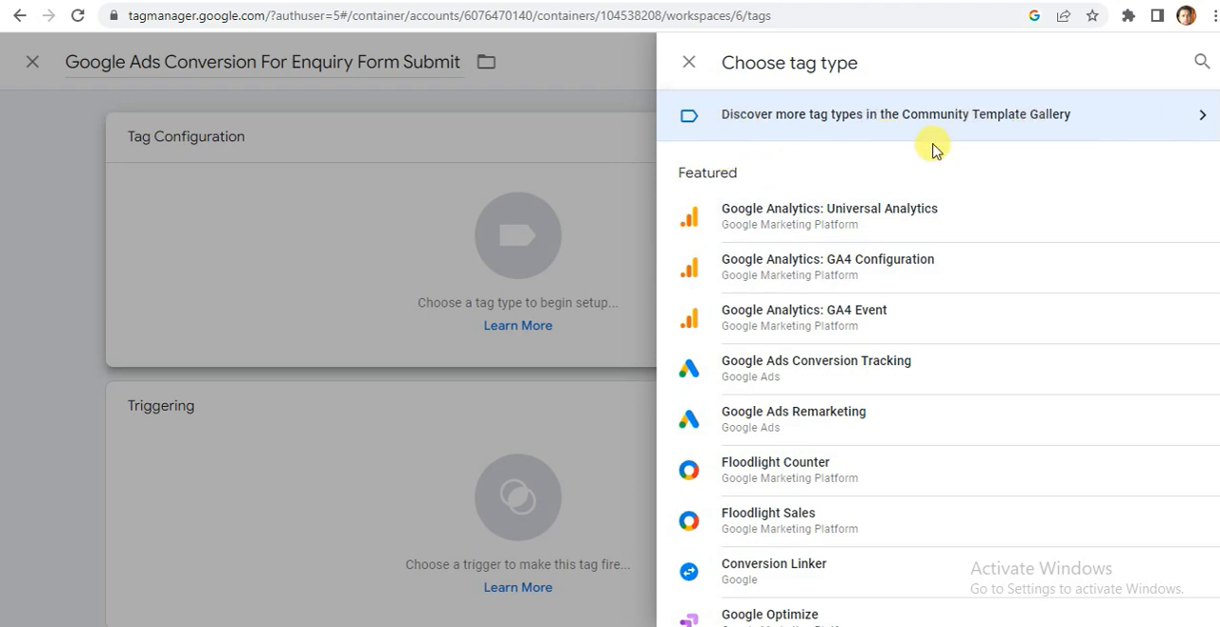
{"action": "left_click", "coordinate": [772, 378]}
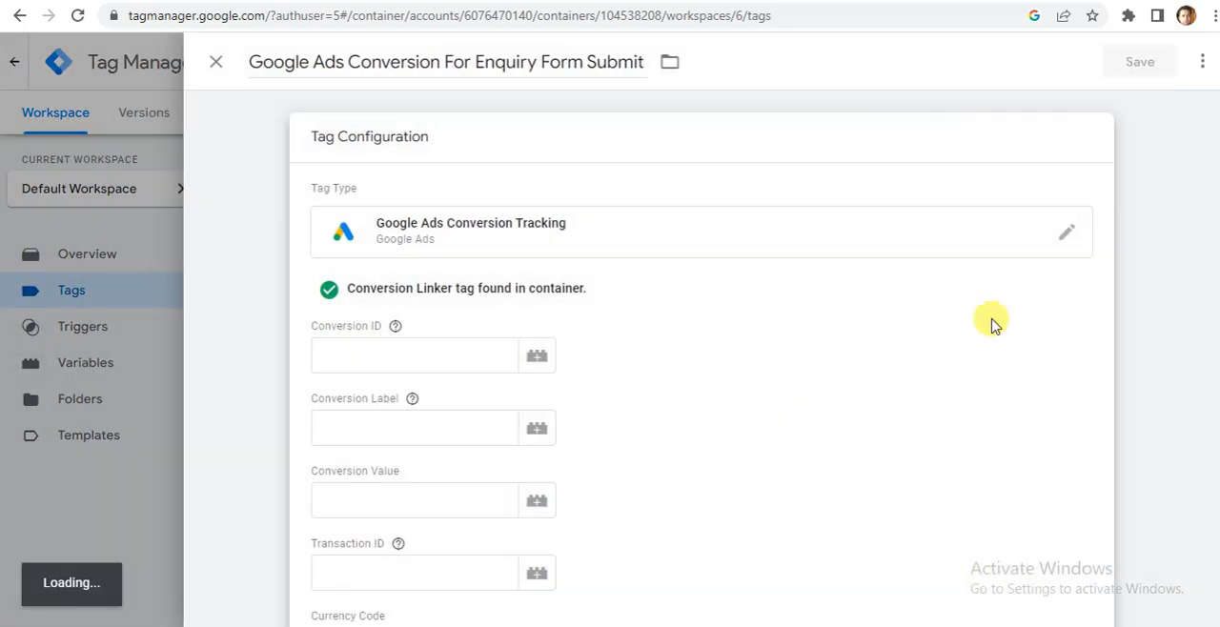
{"action": "left_click_drag", "start_coordinate": [1218, 193], "coordinate": [1217, 222]}
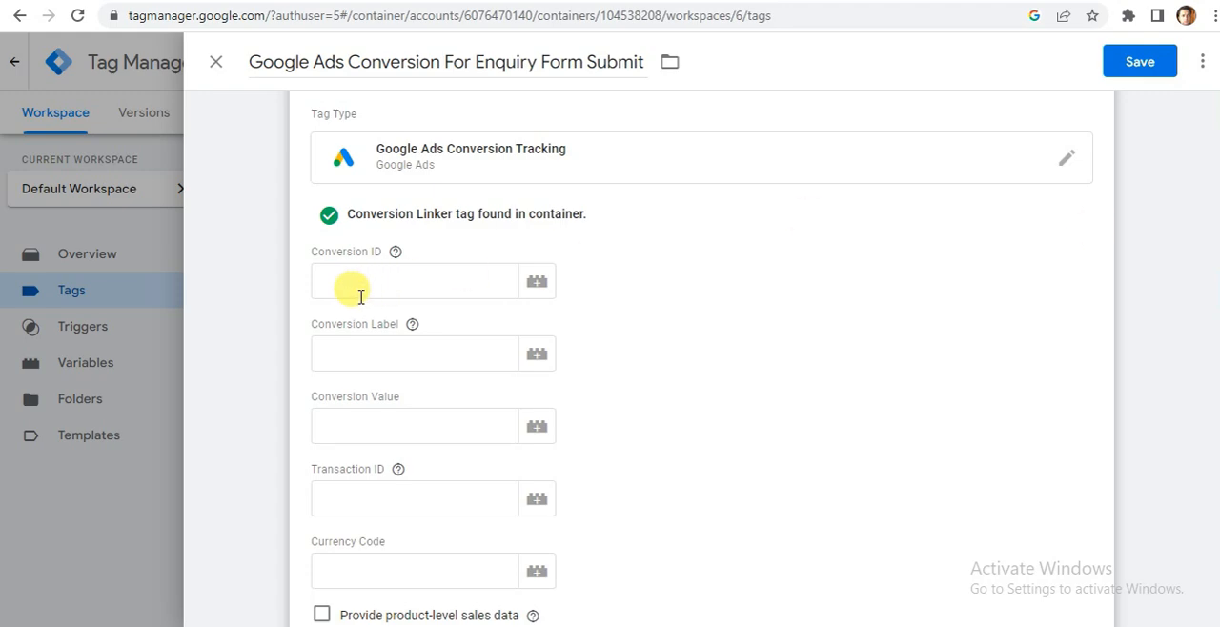
Copy the conversion ID from the Google Ads instructions into the new tag's Conversion ID field in Tag Manager.
{"action": "left_click", "coordinate": [360, 297]}
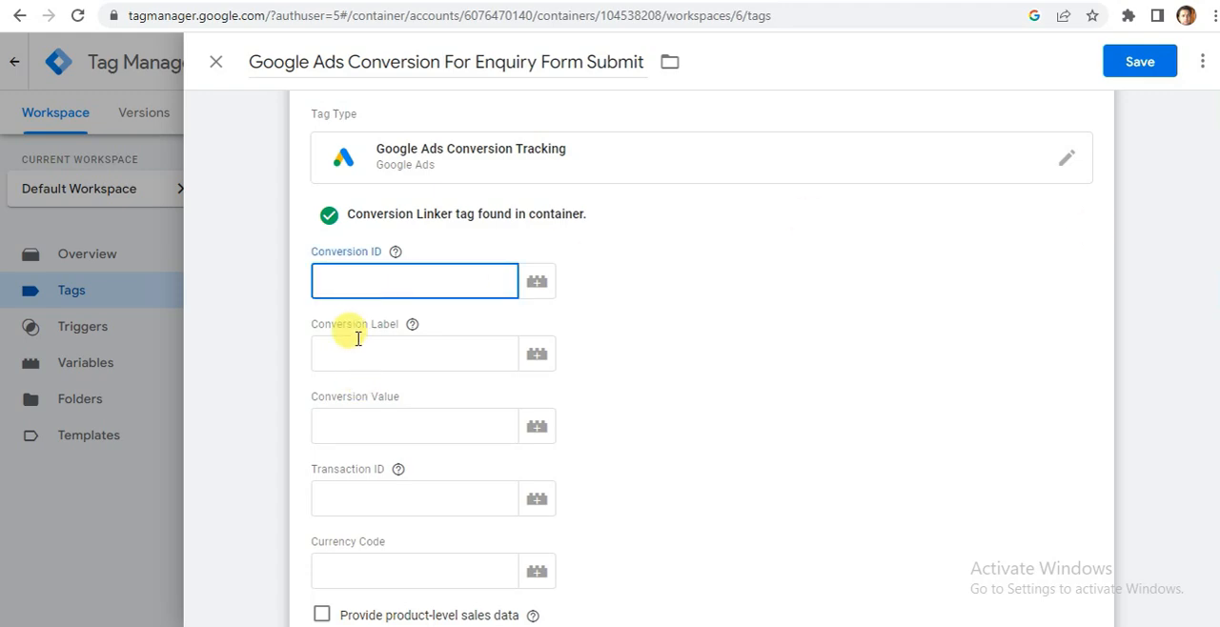
{"action": "left_click", "coordinate": [357, 338]}
{"action": "left_click", "coordinate": [343, 282]}
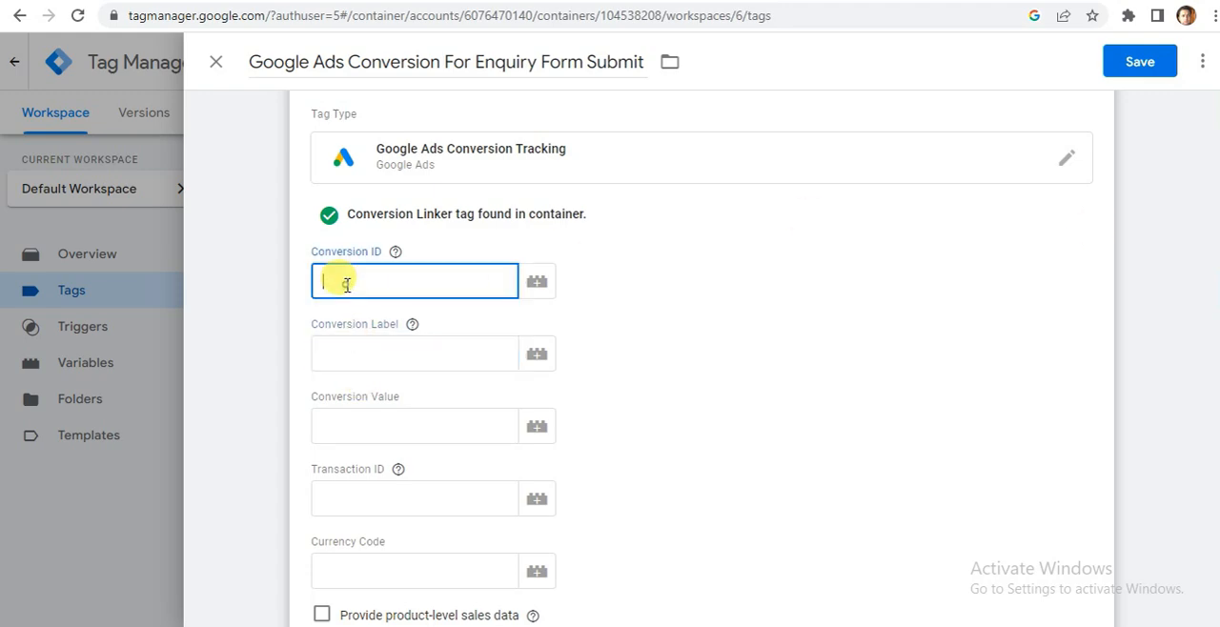
{"action": "key", "text": "ctrl+Tab"}
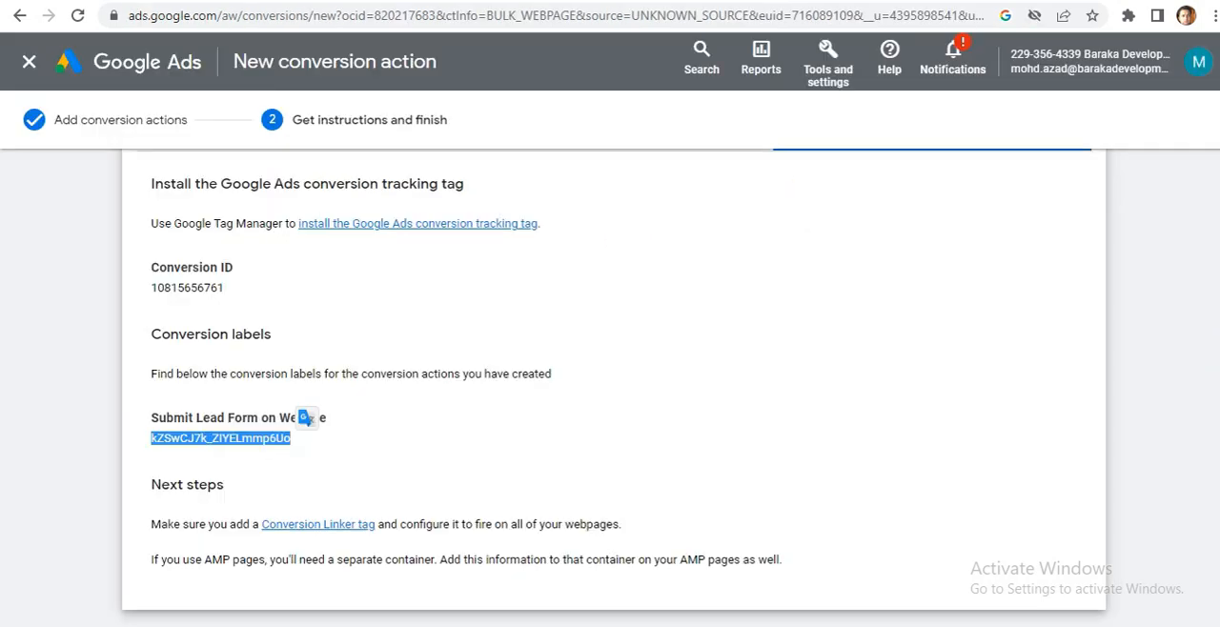
{"action": "left_click_drag", "start_coordinate": [227, 289], "coordinate": [149, 296]}
{"action": "key", "text": "ctrl+c"}
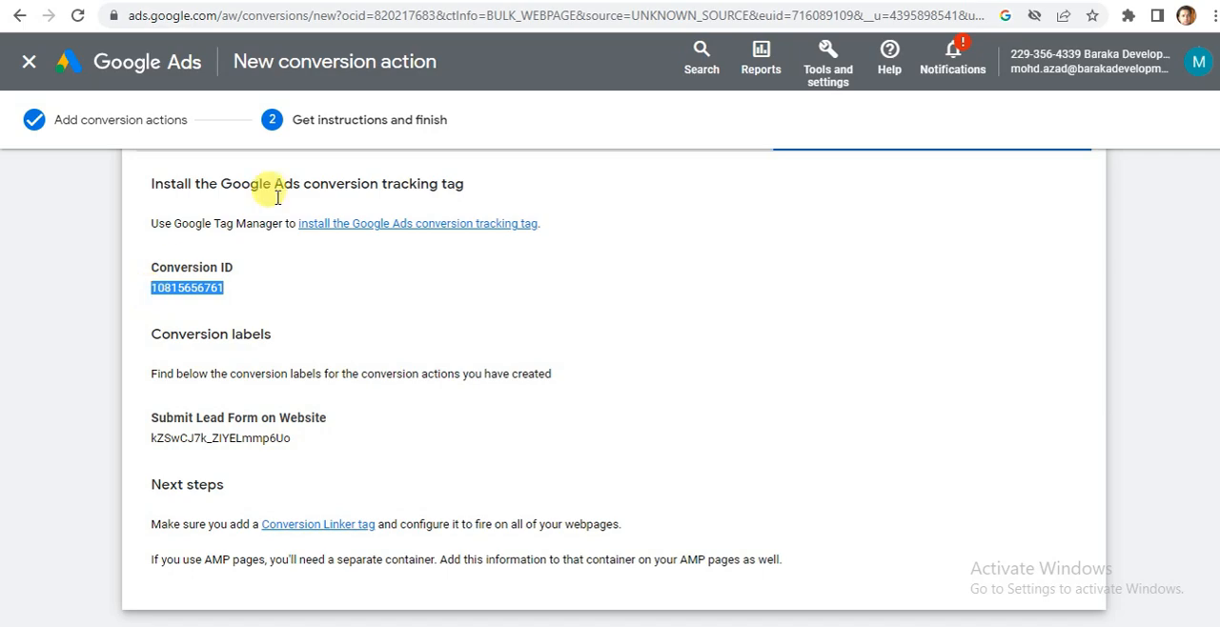
{"action": "left_click", "coordinate": [311, 296]}
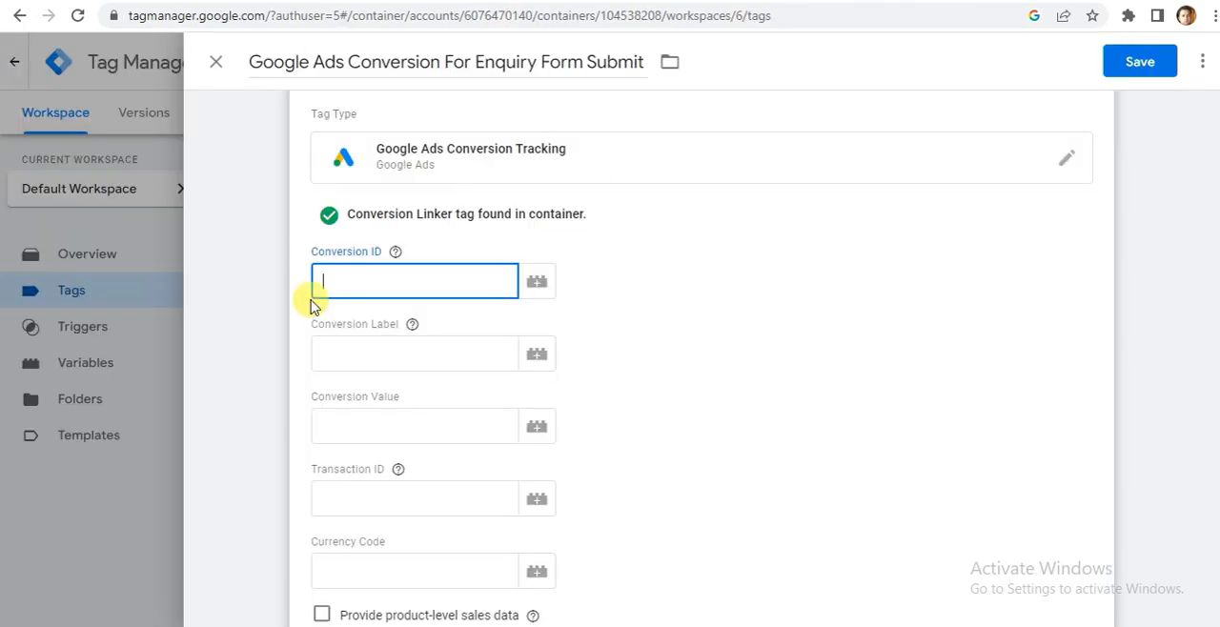
{"action": "key", "text": "ctrl+v"}
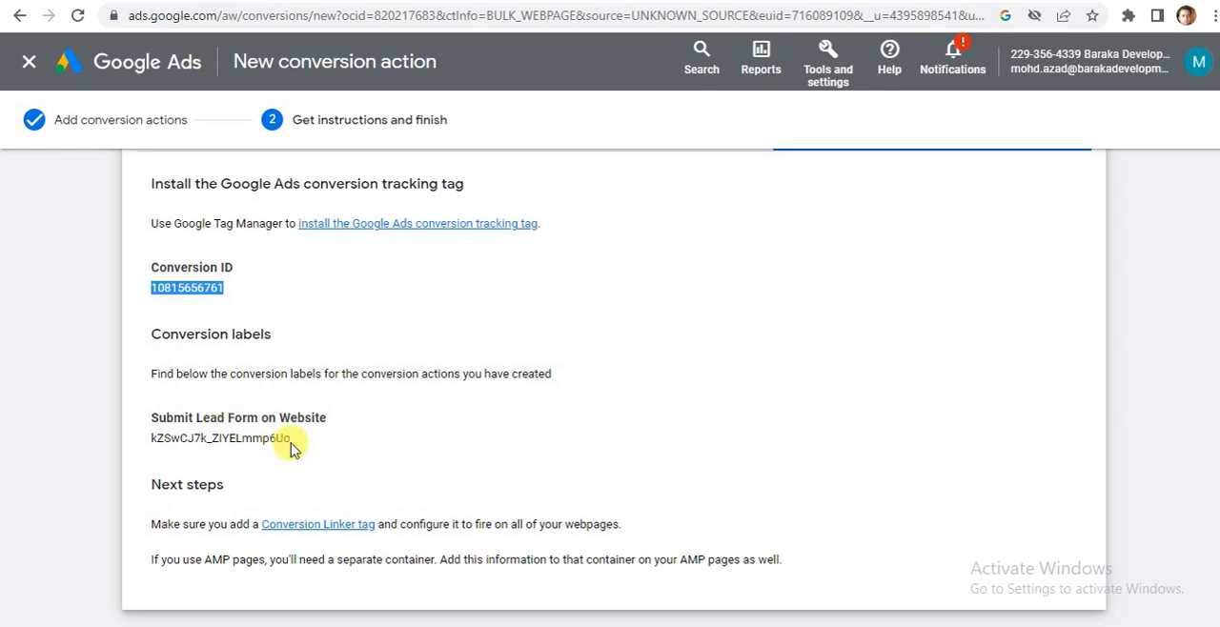
Copy the conversion label from the Google Ads instructions into the new tag's Conversion Label field in Tag Manager.
{"action": "left_click_drag", "start_coordinate": [291, 448], "coordinate": [151, 443]}
{"action": "key", "text": "ctrl+c"}
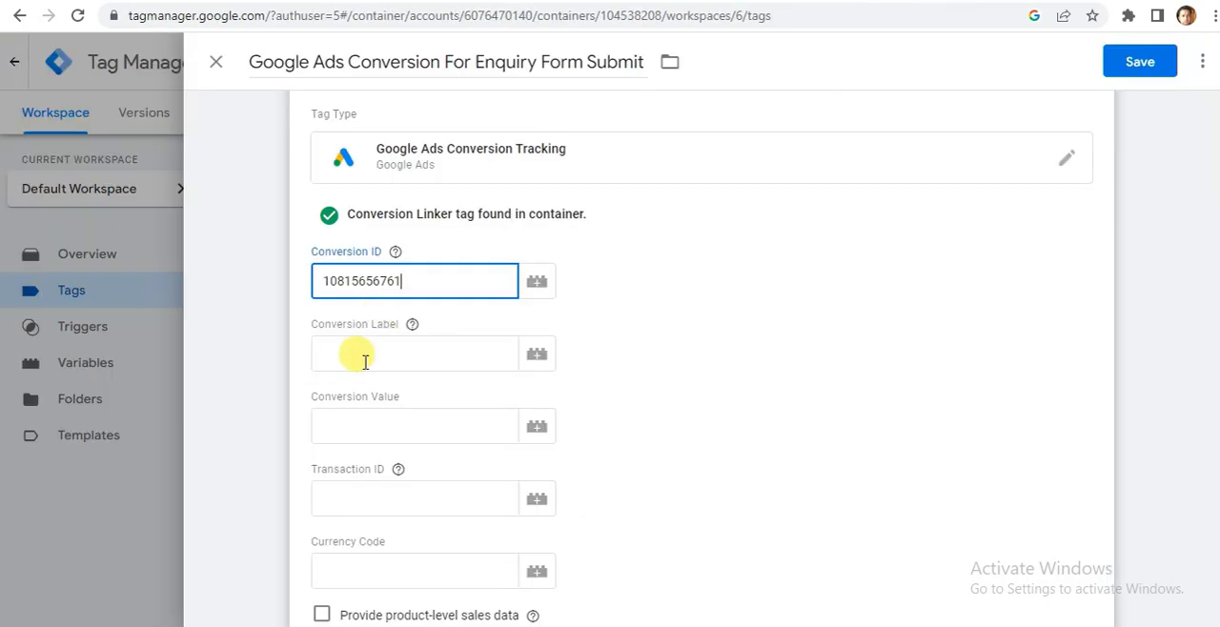
{"action": "left_click", "coordinate": [365, 355]}
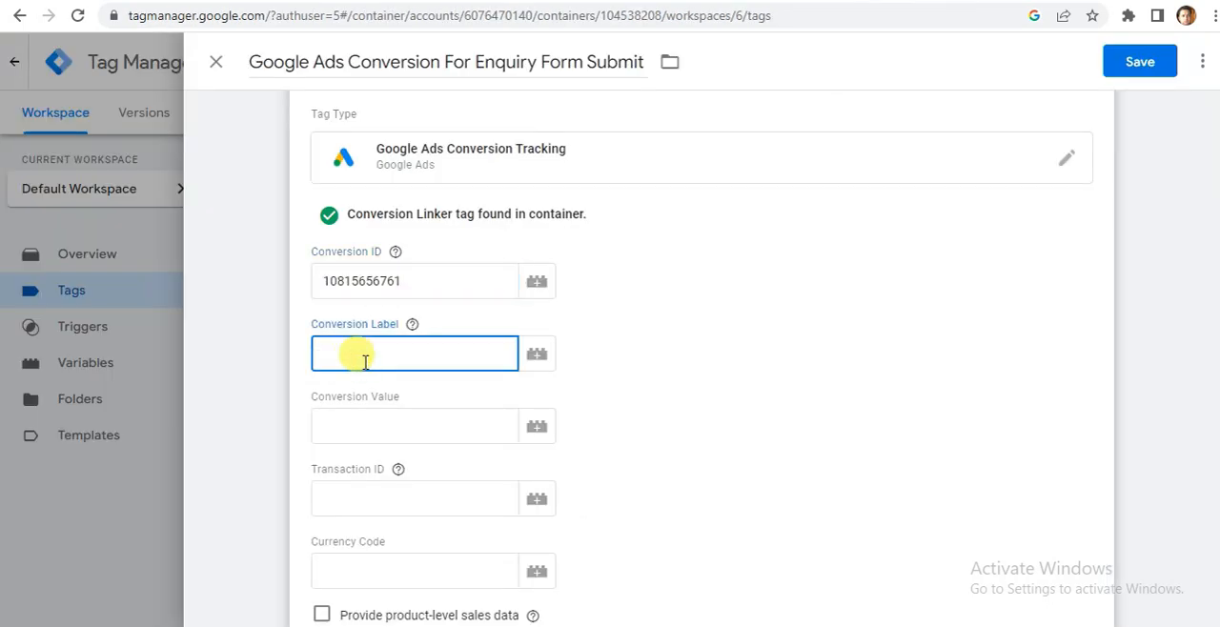
{"action": "key", "text": "ctrl+v"}
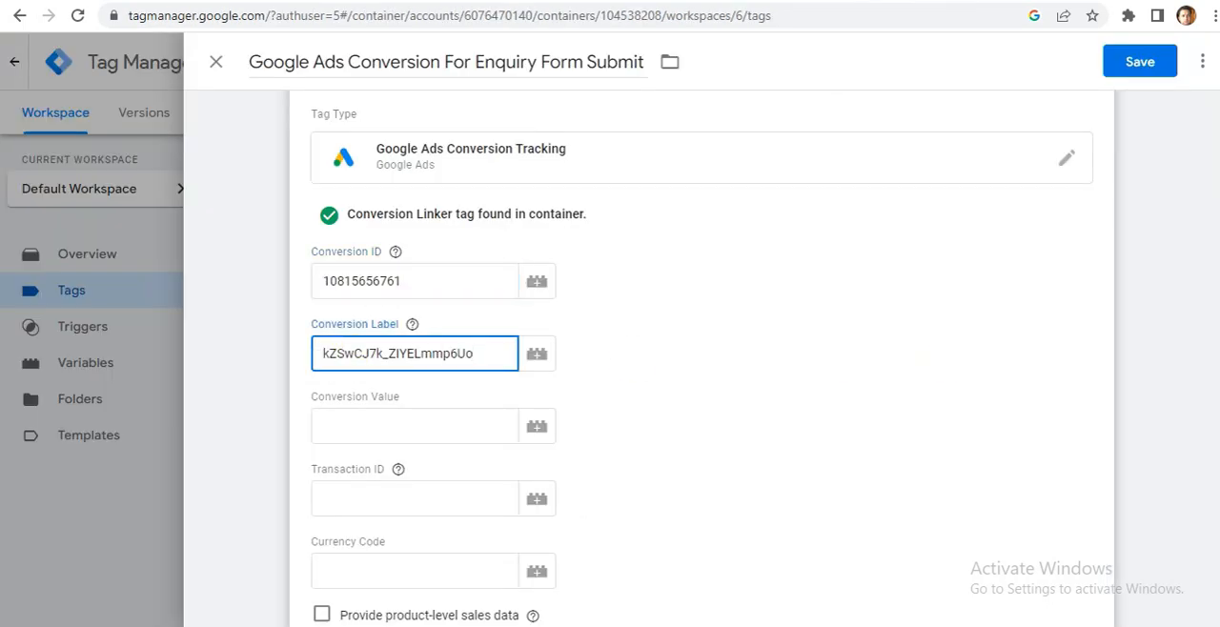
Assign the Button Click trigger to the Google Ads Conversion For Enquiry Form Submit tag and save the tag.
{"action": "scroll", "coordinate": [702, 381], "scroll_direction": "down", "scroll_amount": 5}
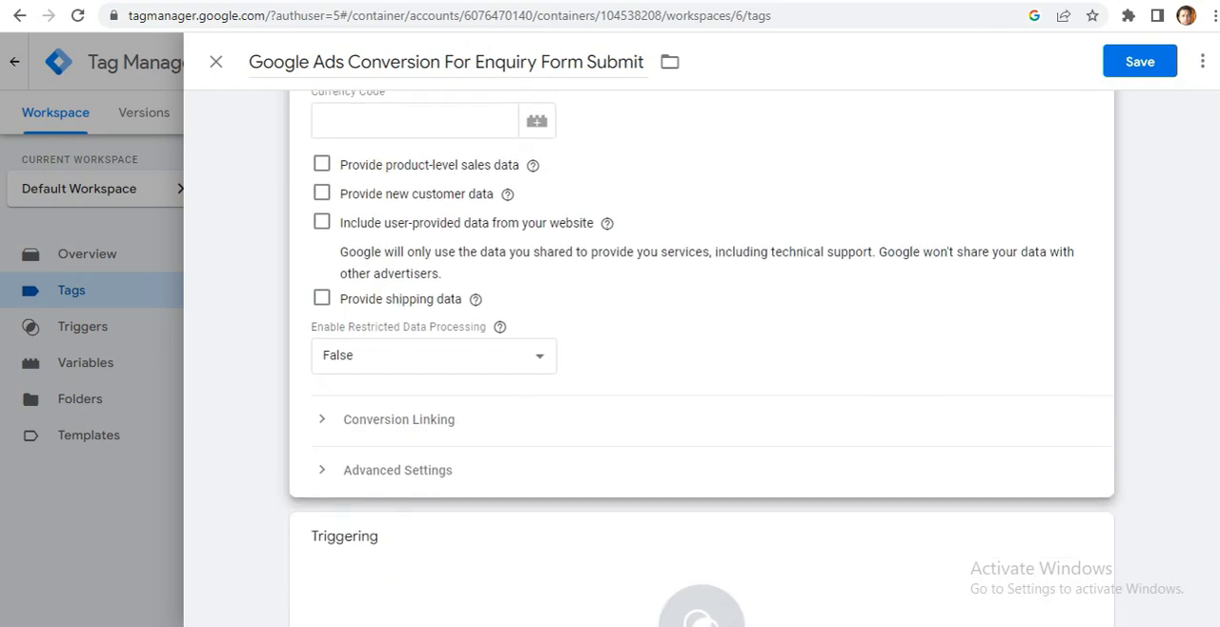
{"action": "scroll", "coordinate": [702, 381], "scroll_direction": "down", "scroll_amount": 3}
{"action": "mouse_move", "coordinate": [678, 460]}
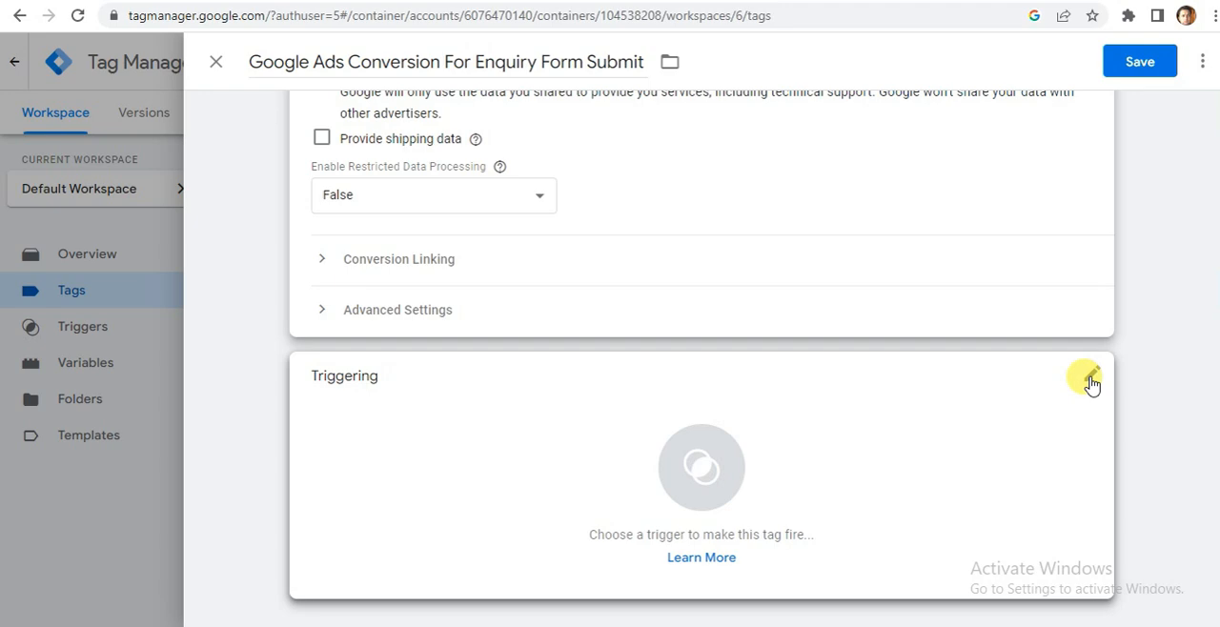
{"action": "scroll", "coordinate": [1211, 303], "scroll_direction": "up", "scroll_amount": 8}
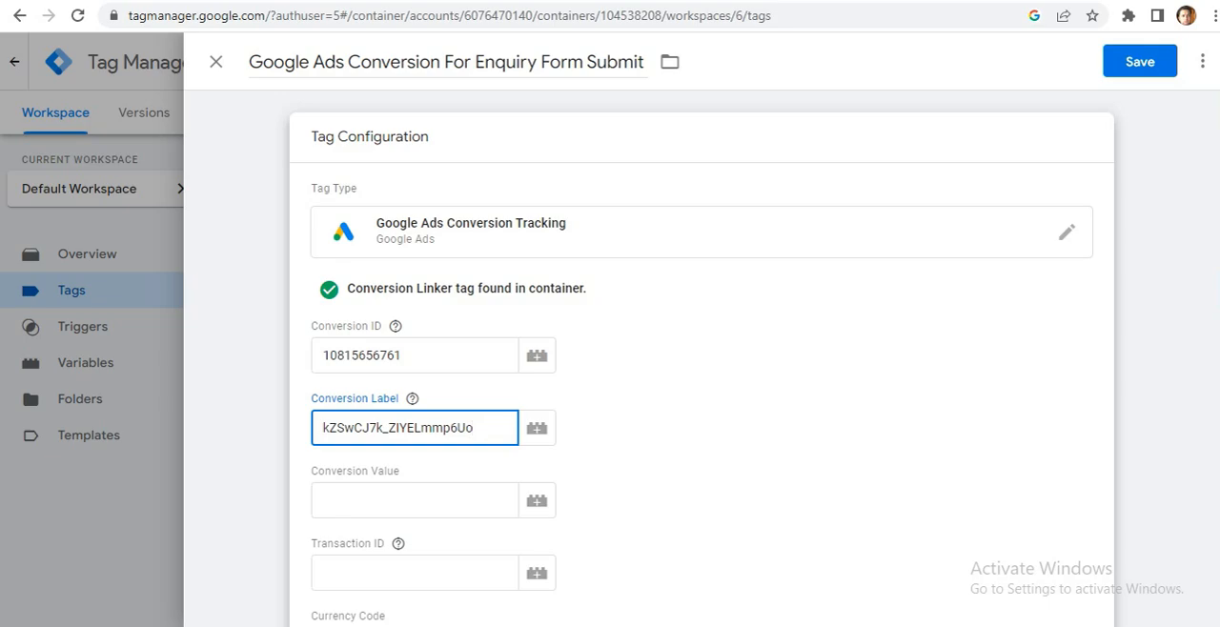
{"action": "left_click", "coordinate": [572, 2]}
{"action": "left_click", "coordinate": [409, 2]}
{"action": "scroll", "coordinate": [701, 358], "scroll_direction": "down", "scroll_amount": 4}
{"action": "scroll", "coordinate": [498, 476], "scroll_direction": "down", "scroll_amount": 3}
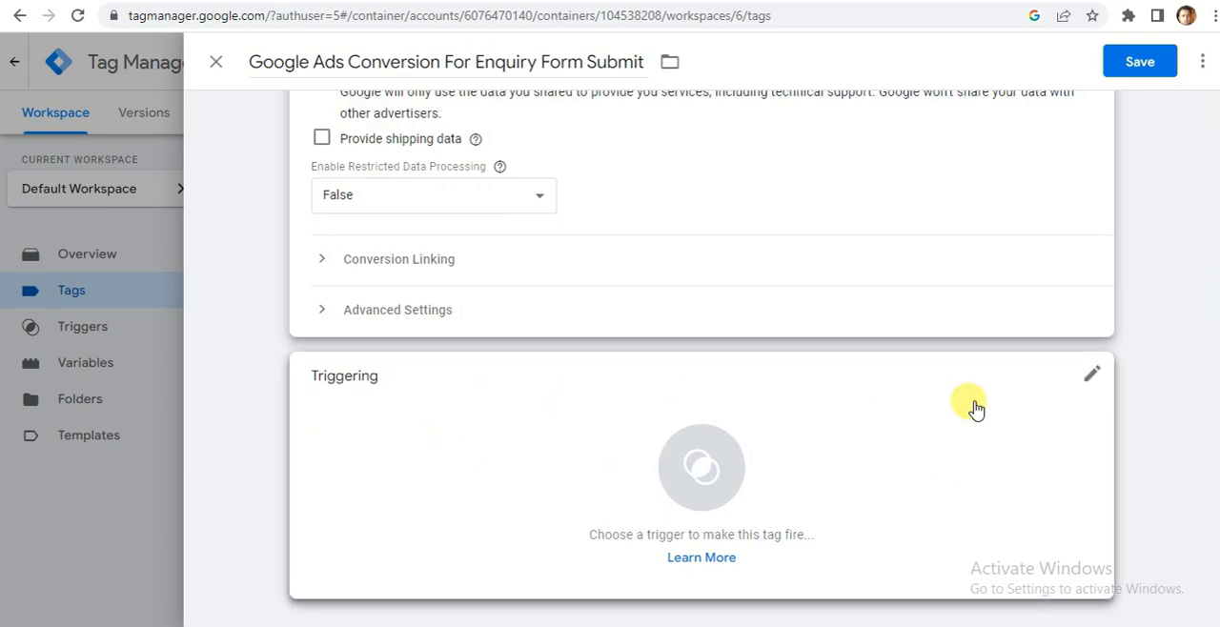
{"action": "left_click", "coordinate": [1091, 380]}
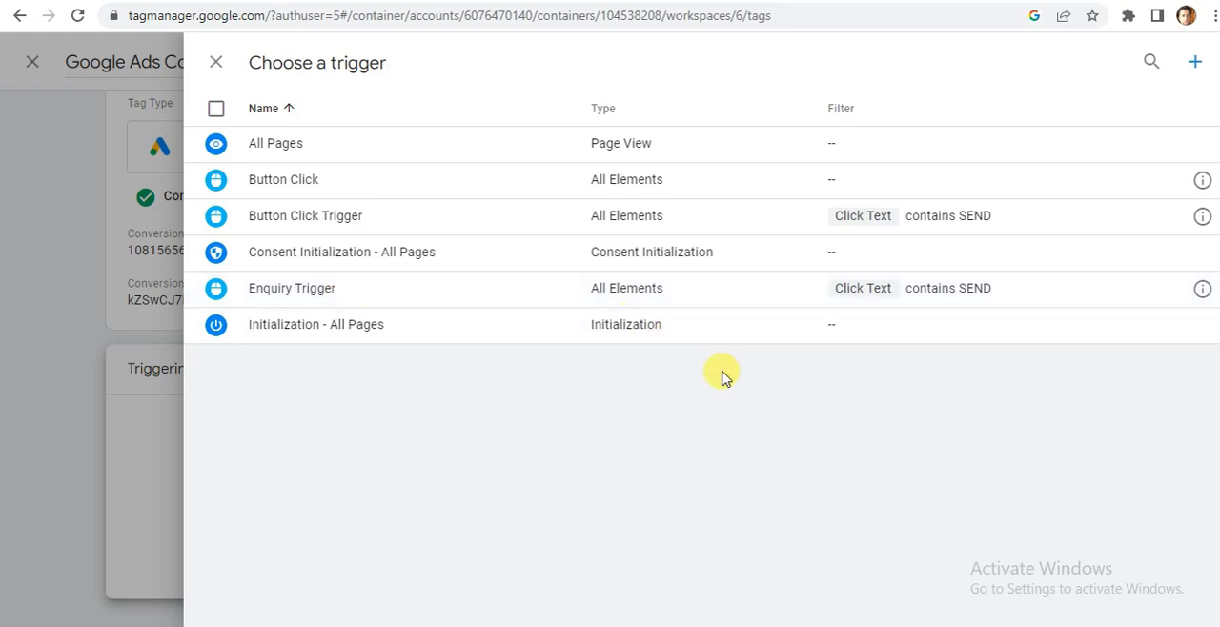
{"action": "left_click", "coordinate": [612, 181]}
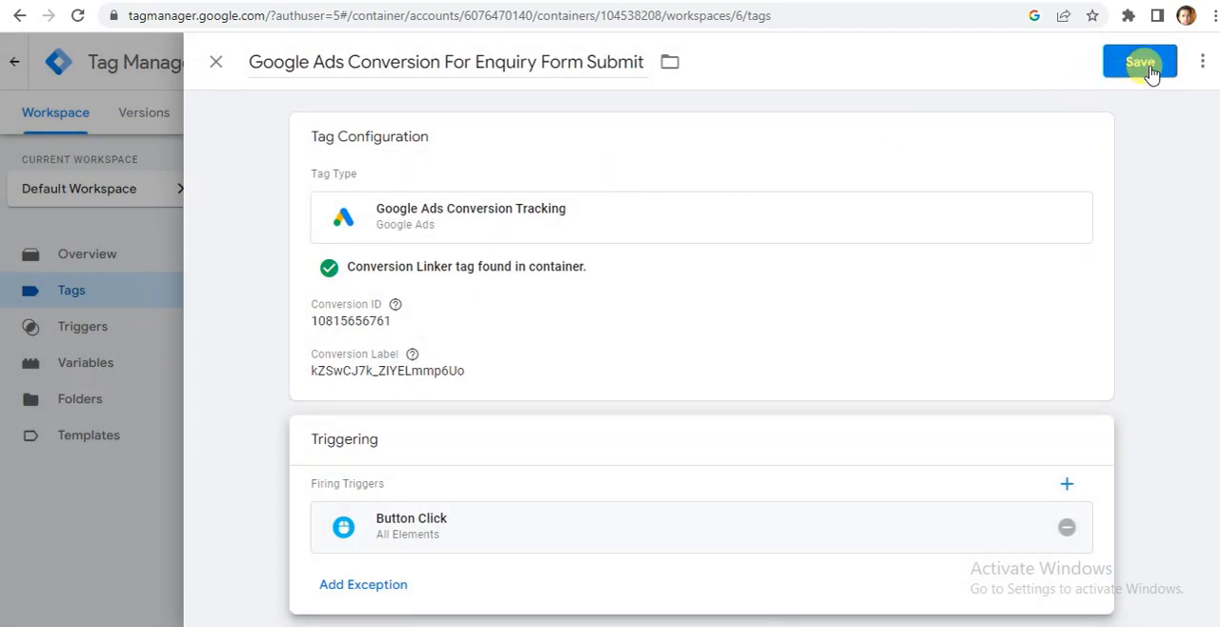
{"action": "left_click", "coordinate": [1139, 62]}
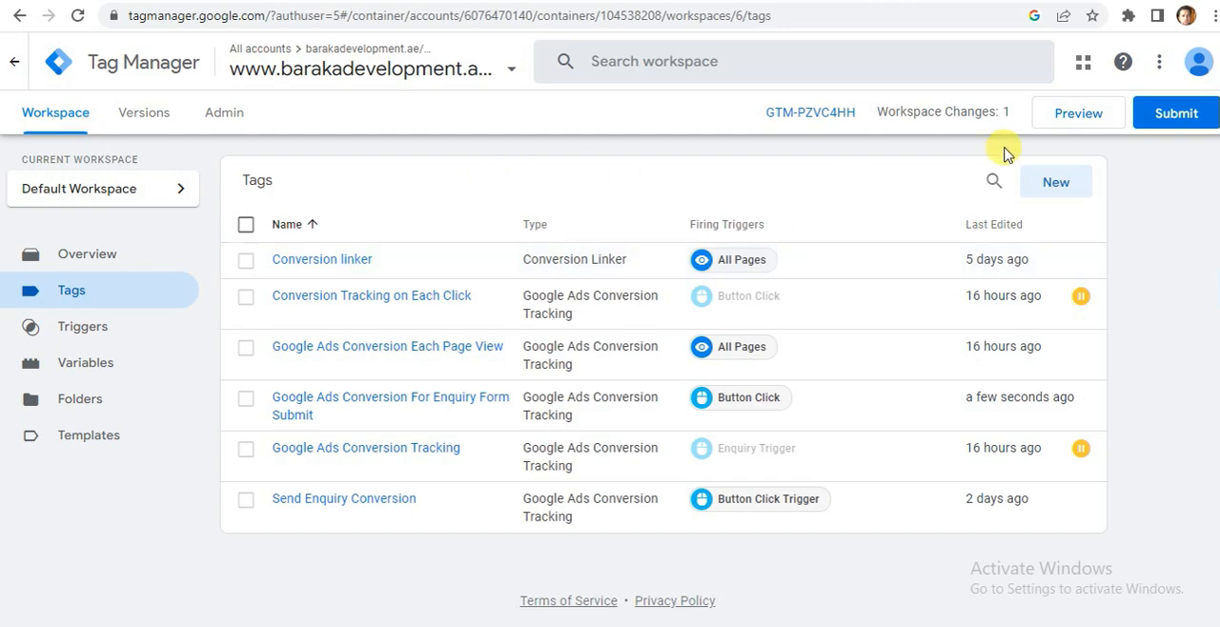
Preview the workspace in Tag Assistant and reload the debug session to get back to the site connection prompt.
{"action": "left_click", "coordinate": [1079, 114]}
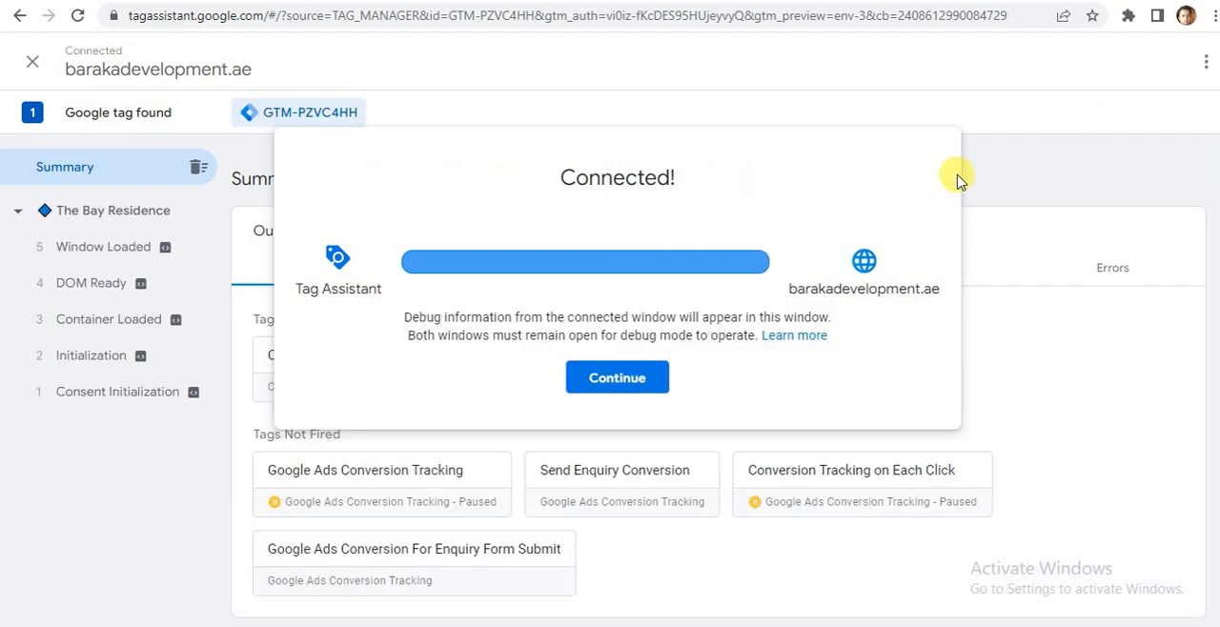
{"action": "left_click", "coordinate": [620, 385]}
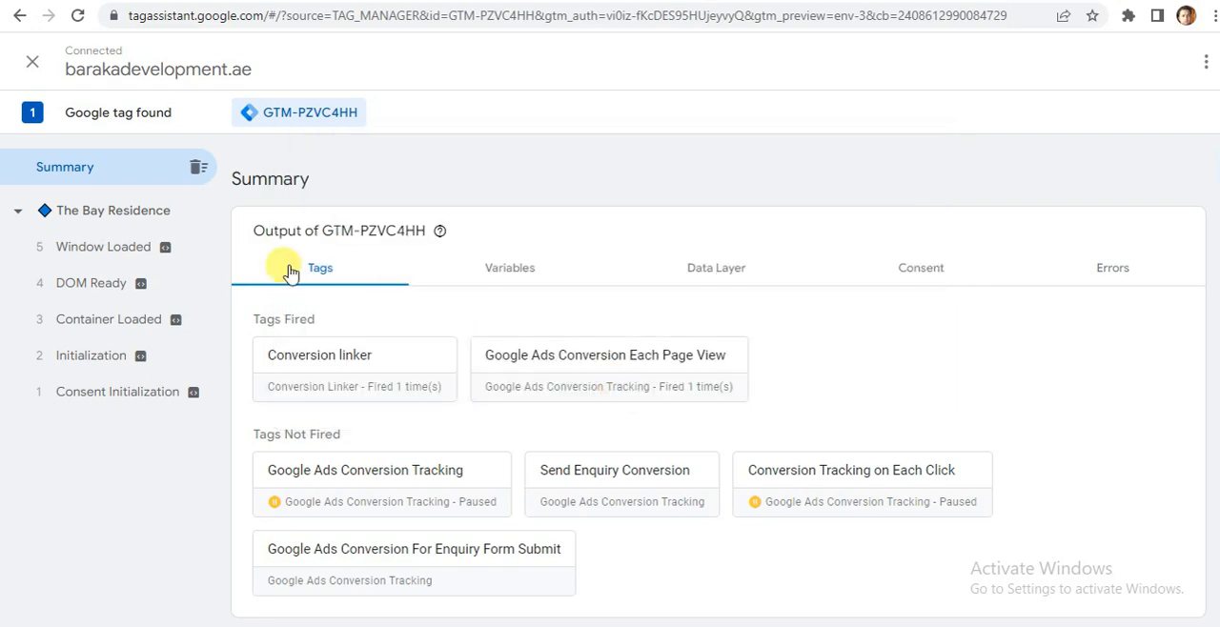
{"action": "left_click", "coordinate": [78, 15]}
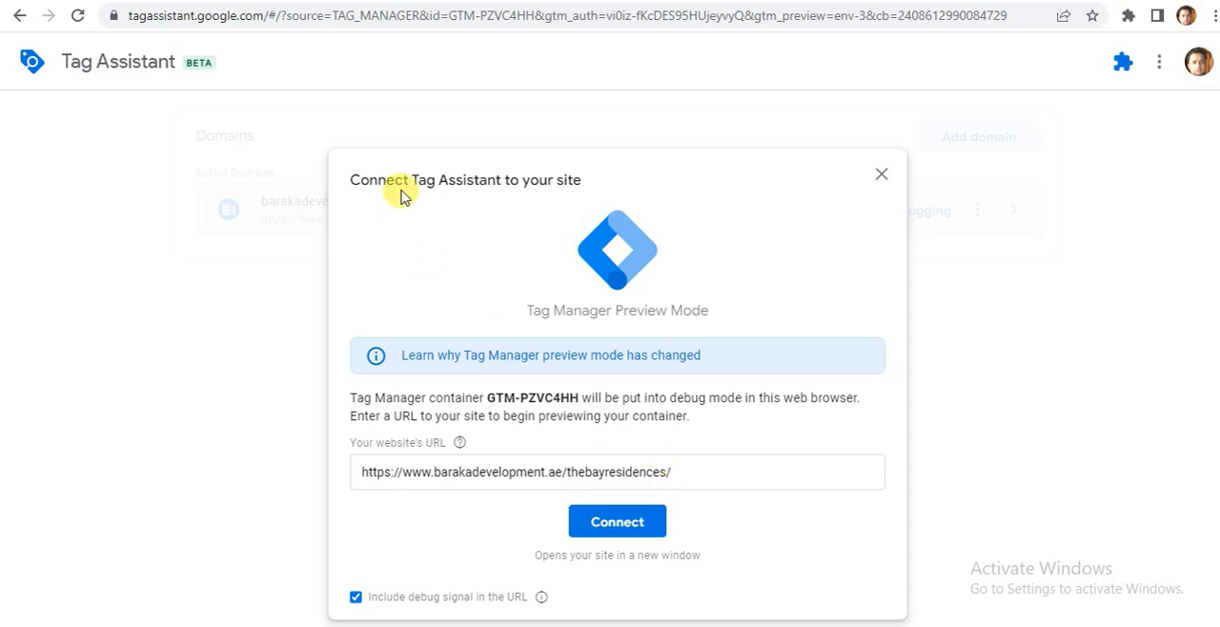
{"action": "left_click", "coordinate": [675, 473]}
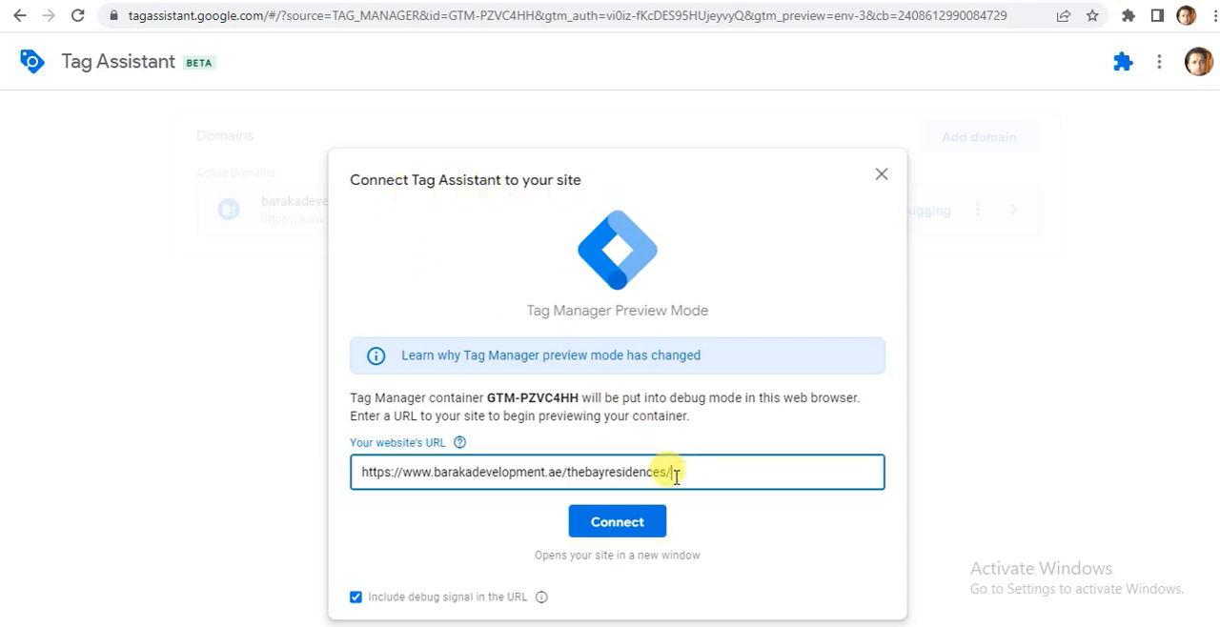
{"action": "triple_click", "coordinate": [676, 473]}
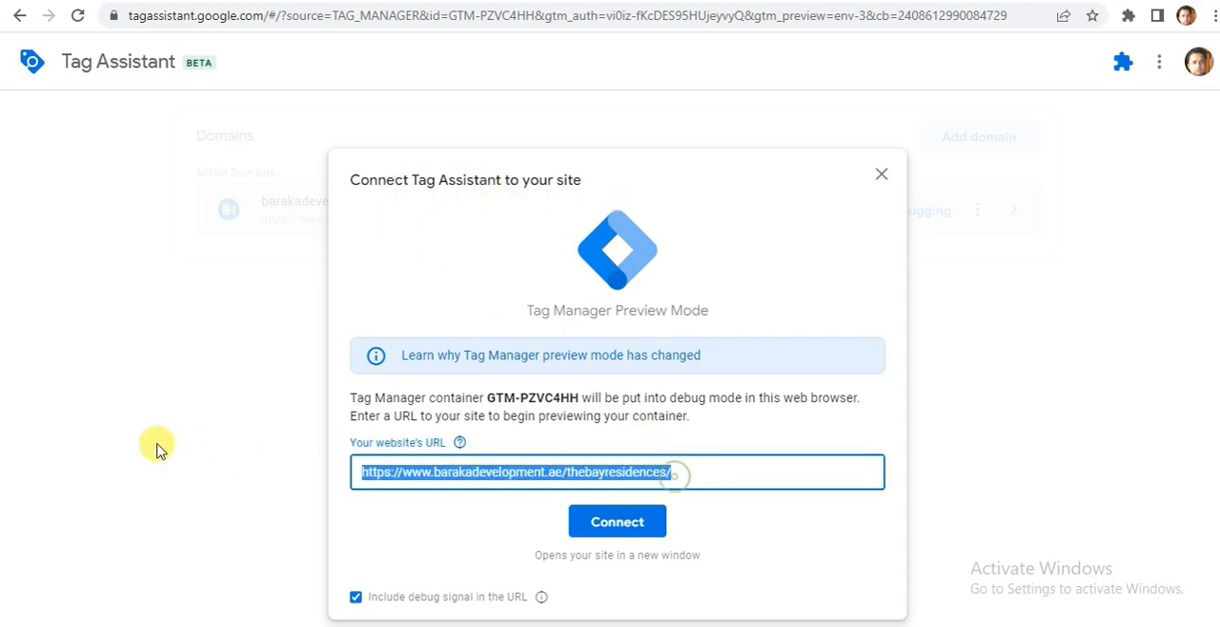
{"action": "left_click", "coordinate": [391, 548]}
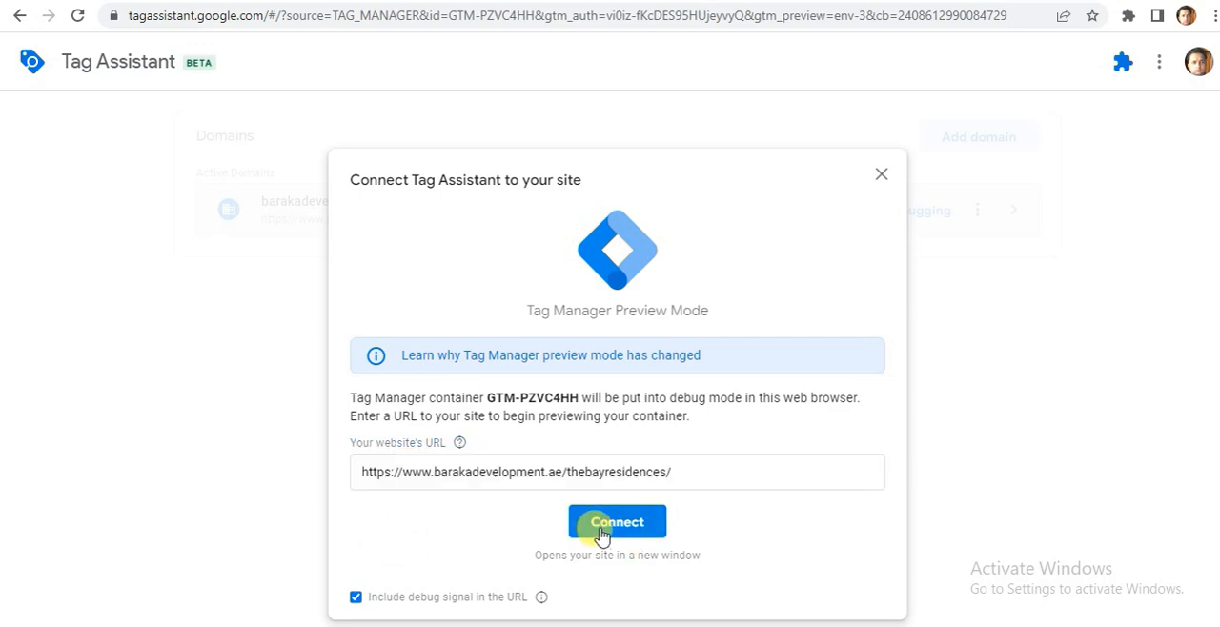
{"action": "triple_click", "coordinate": [677, 470]}
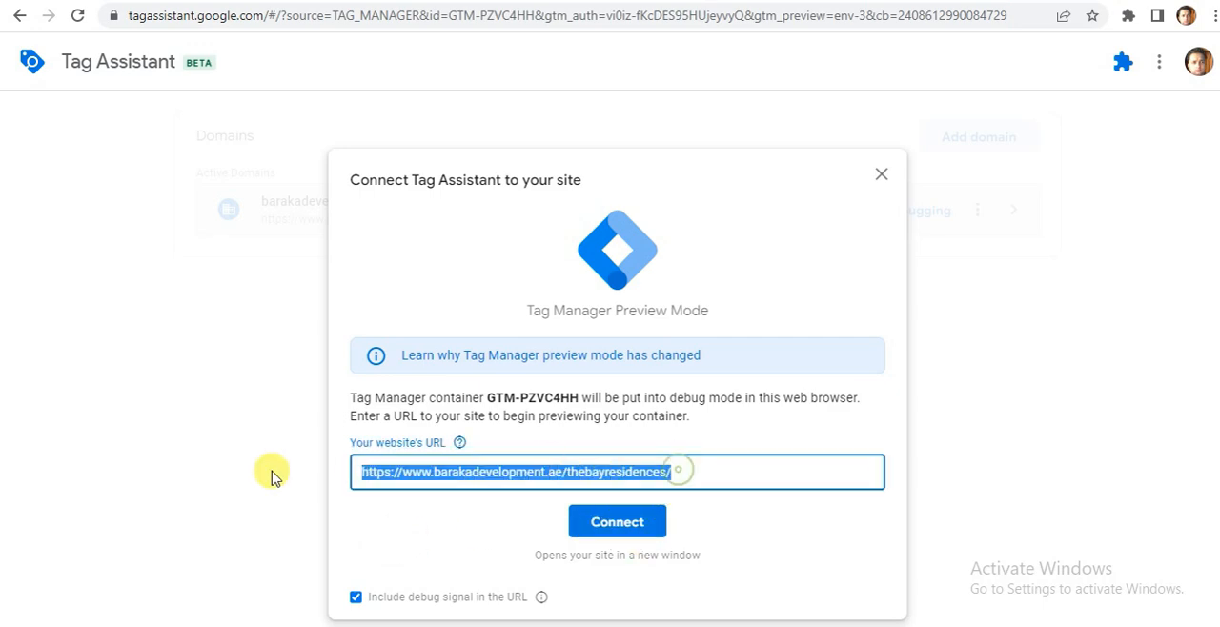
{"action": "key", "text": "ctrl+x"}
{"action": "key", "text": "ctrl+v"}
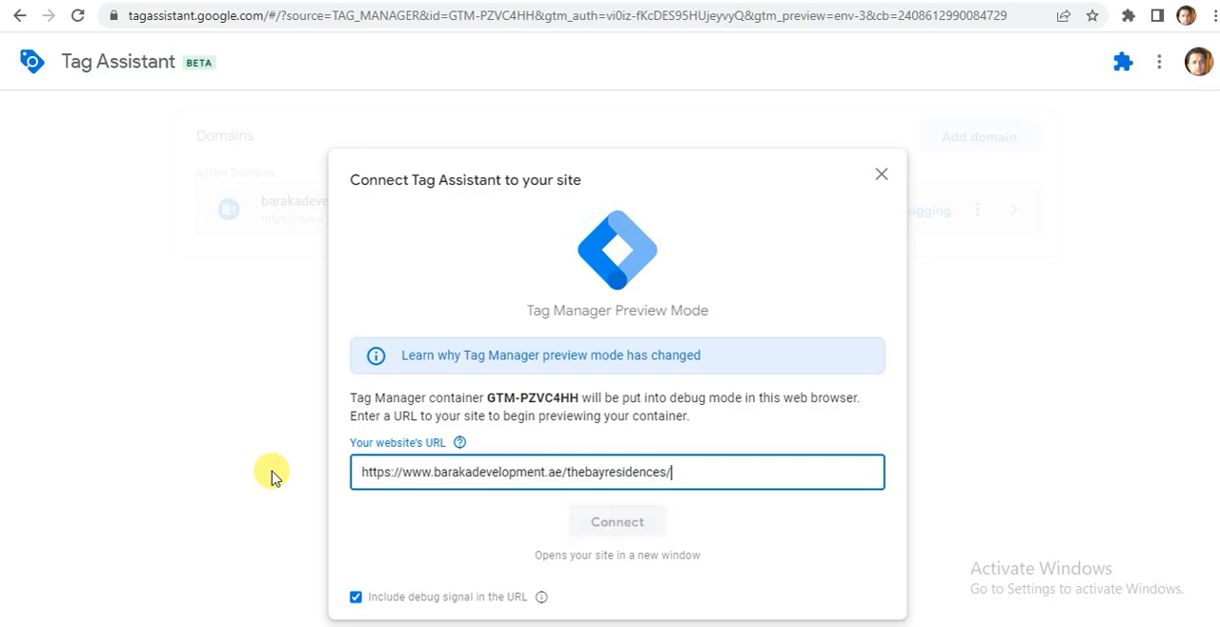
{"action": "key", "text": "Return"}
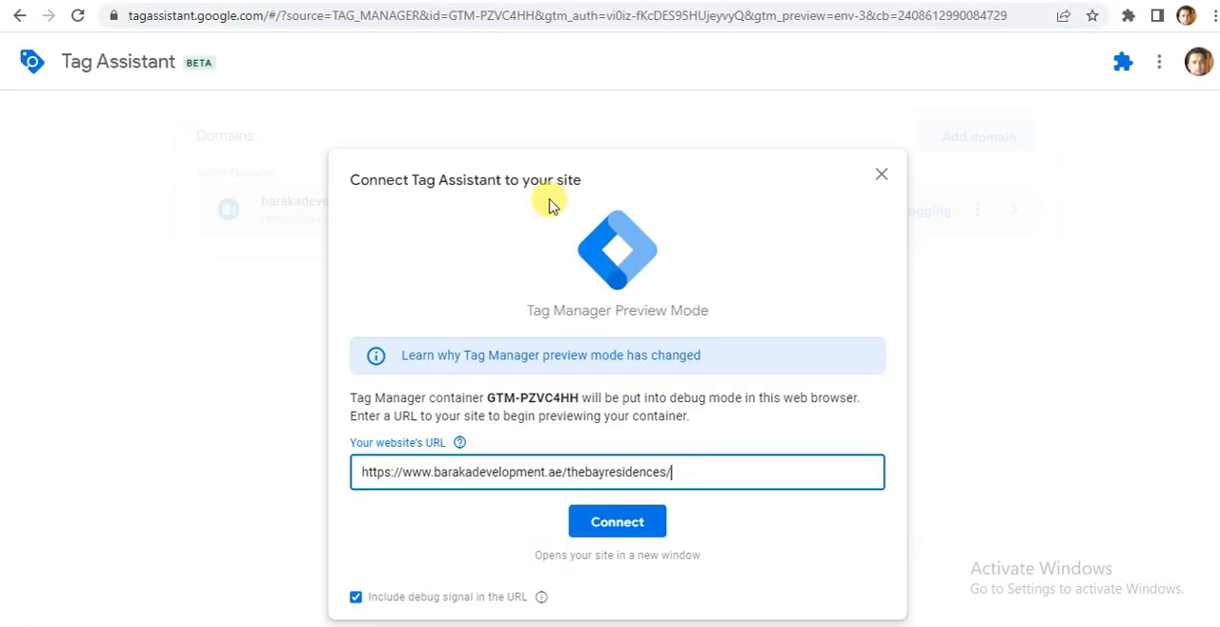
{"action": "left_click", "coordinate": [614, 522]}
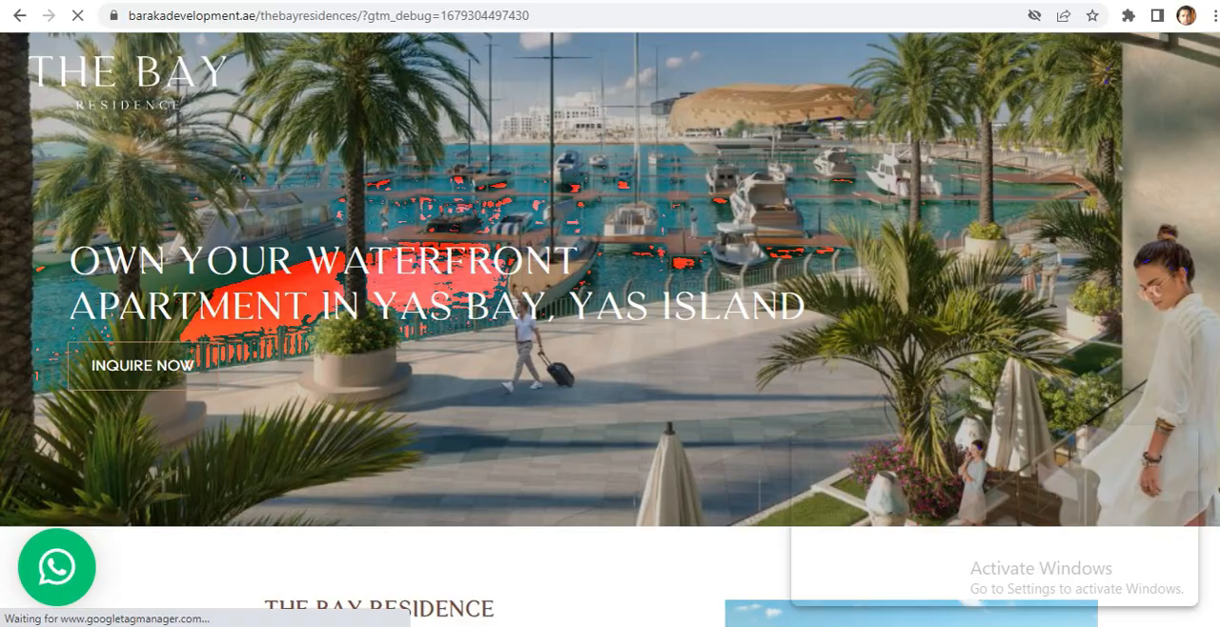
{"action": "left_click", "coordinate": [286, 1]}
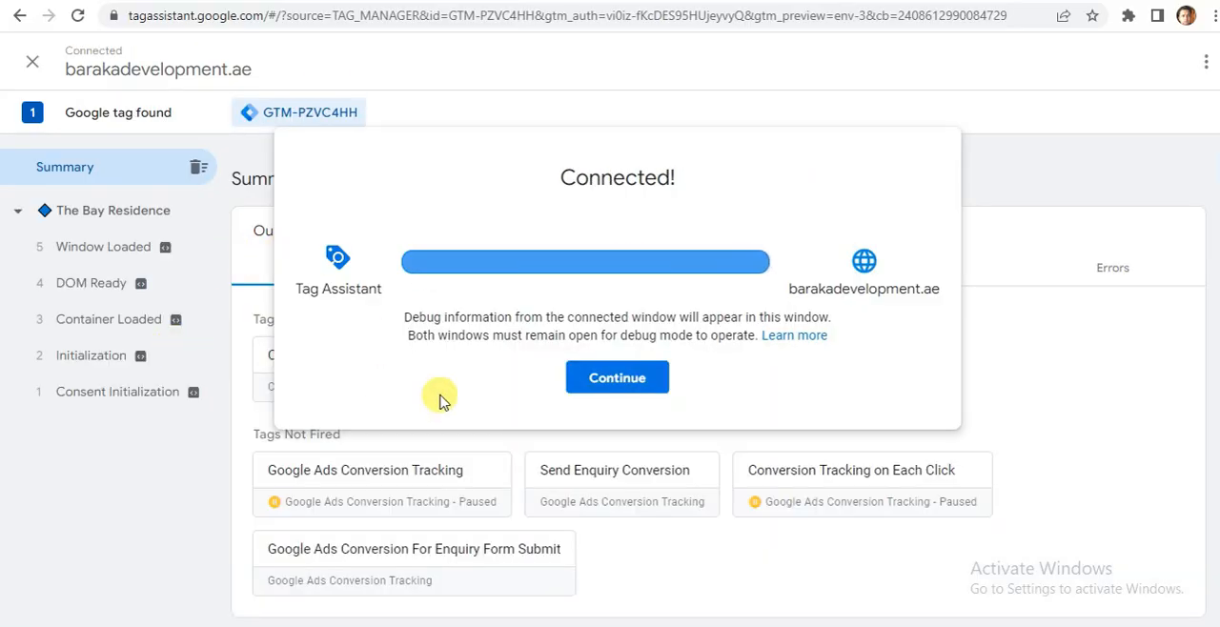
{"action": "left_click", "coordinate": [608, 386]}
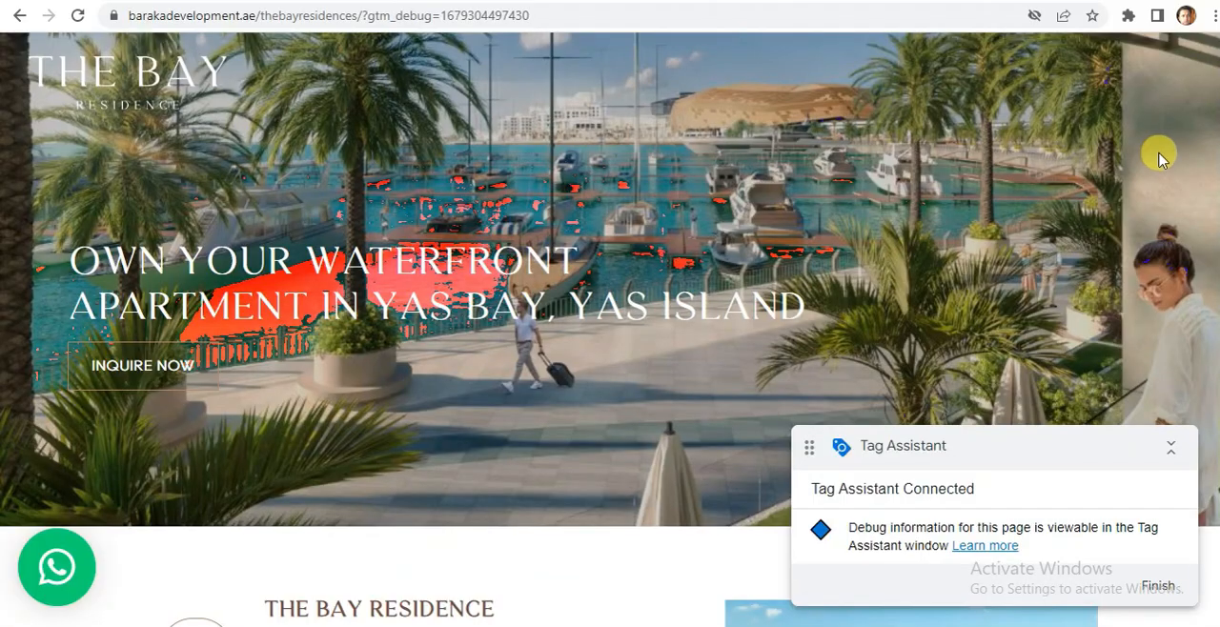
On the connected landing page, use the INQUIRE NOW link above Community Features to reach the Contact Us form.
{"action": "scroll", "coordinate": [610, 329], "scroll_direction": "down", "scroll_amount": 20}
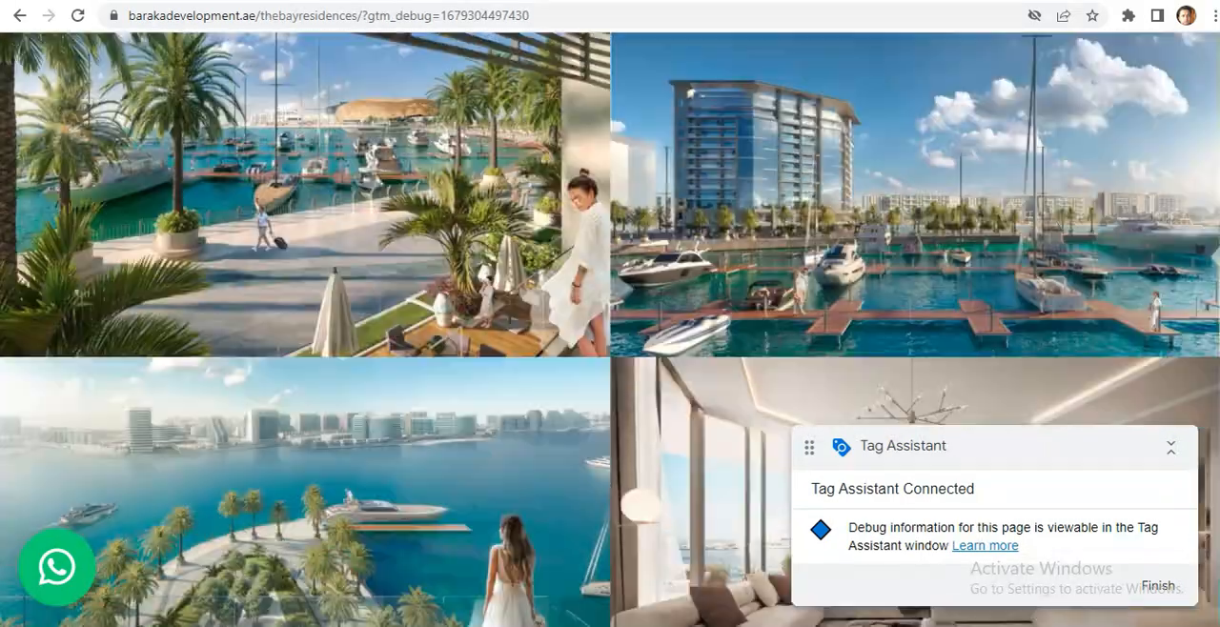
{"action": "scroll", "coordinate": [610, 328], "scroll_direction": "down", "scroll_amount": 20}
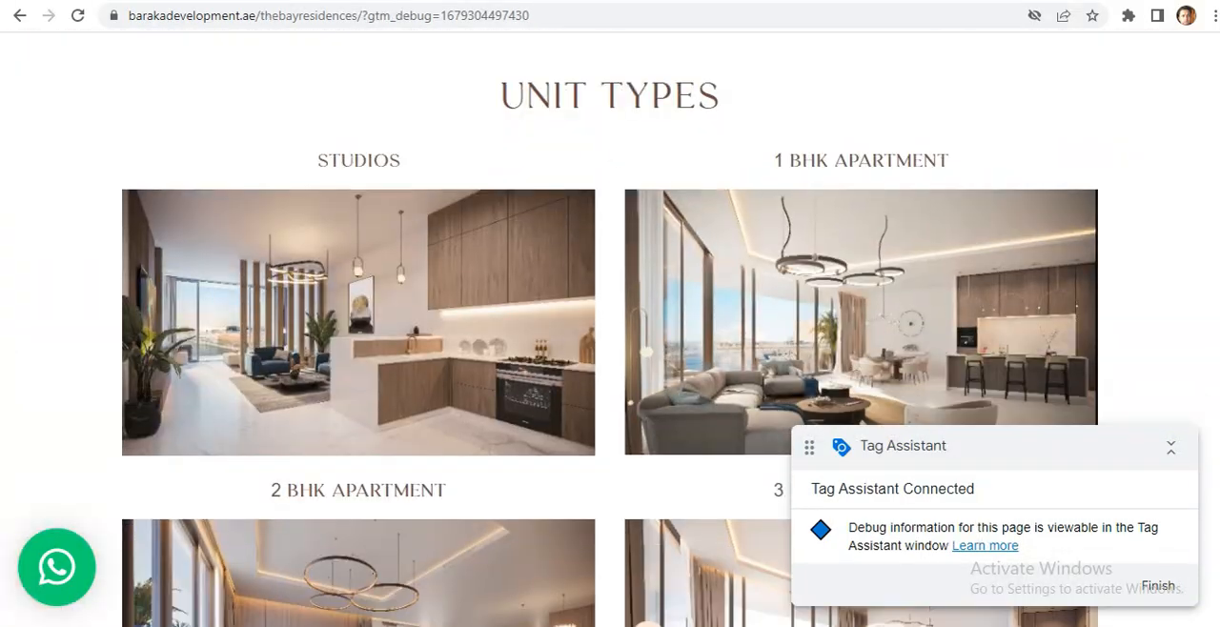
{"action": "scroll", "coordinate": [610, 328], "scroll_direction": "down", "scroll_amount": 1}
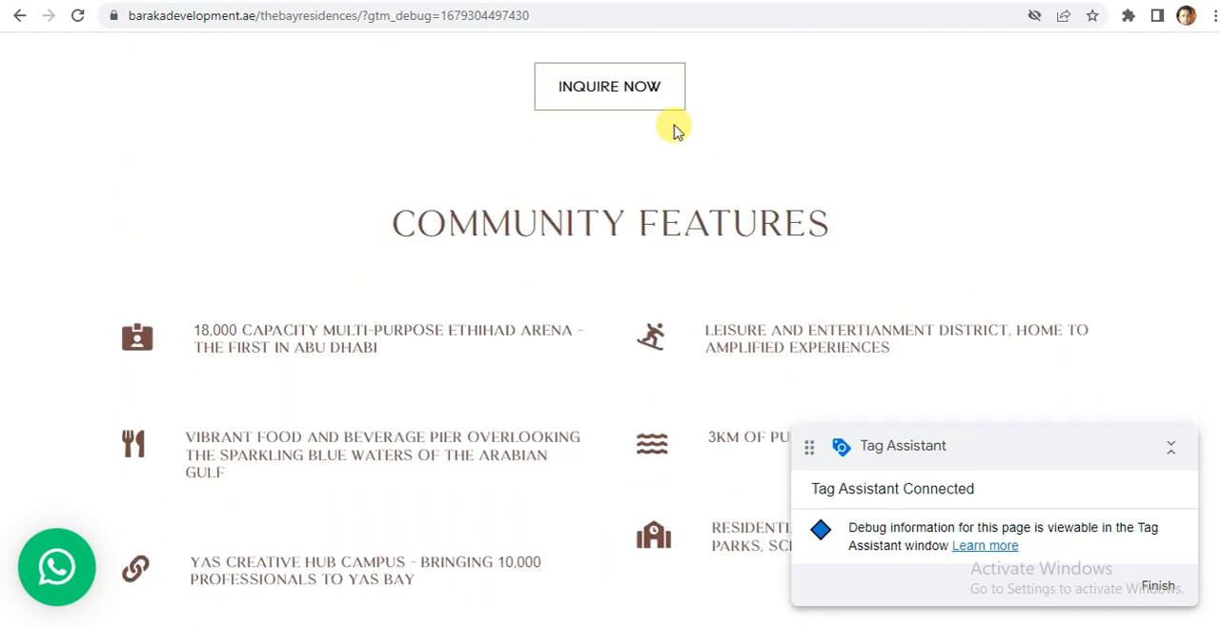
{"action": "left_click", "coordinate": [605, 89]}
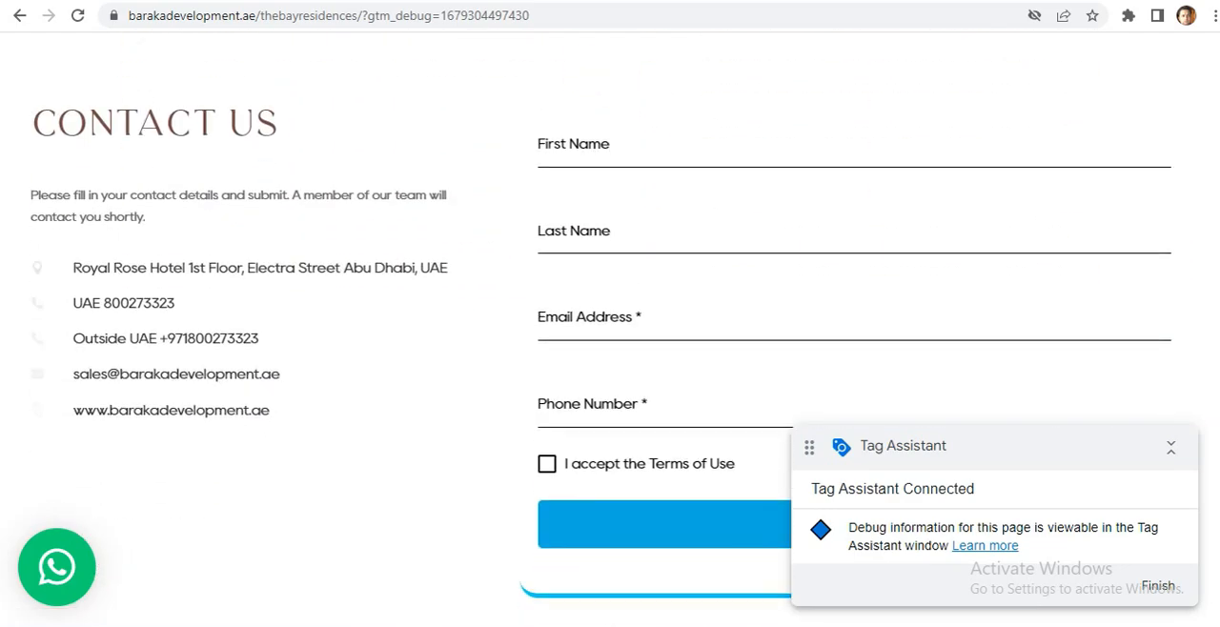
Switch to Tag Assistant and examine which tags fired on the Click event.
{"action": "key", "text": "alt+Tab"}
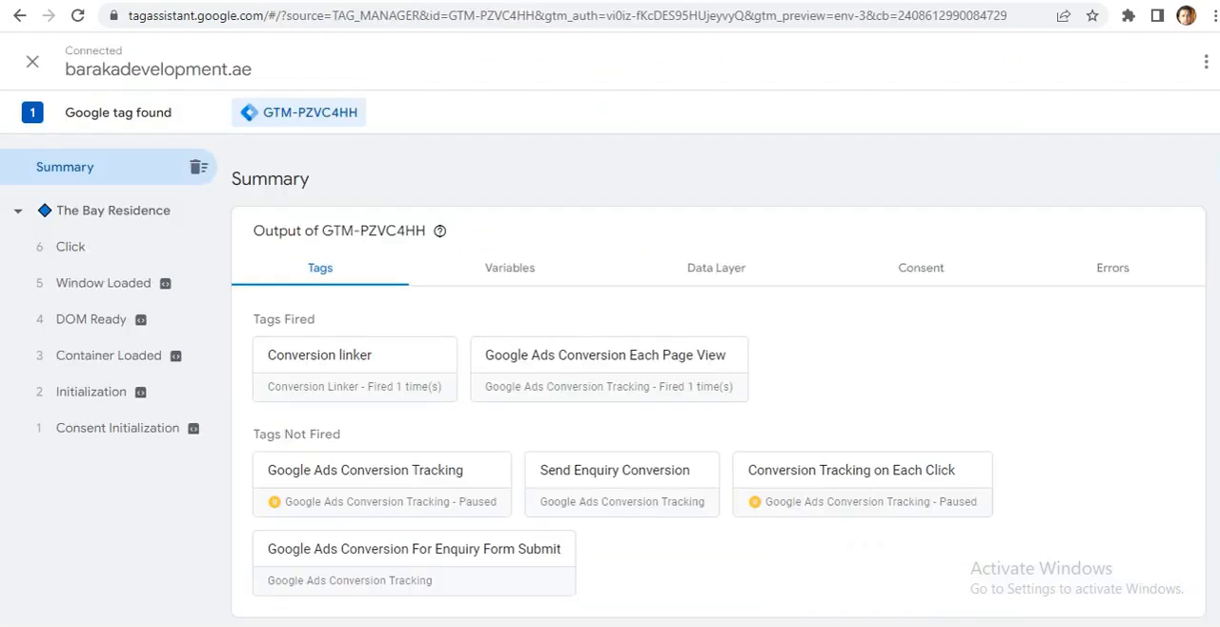
{"action": "left_click", "coordinate": [90, 247]}
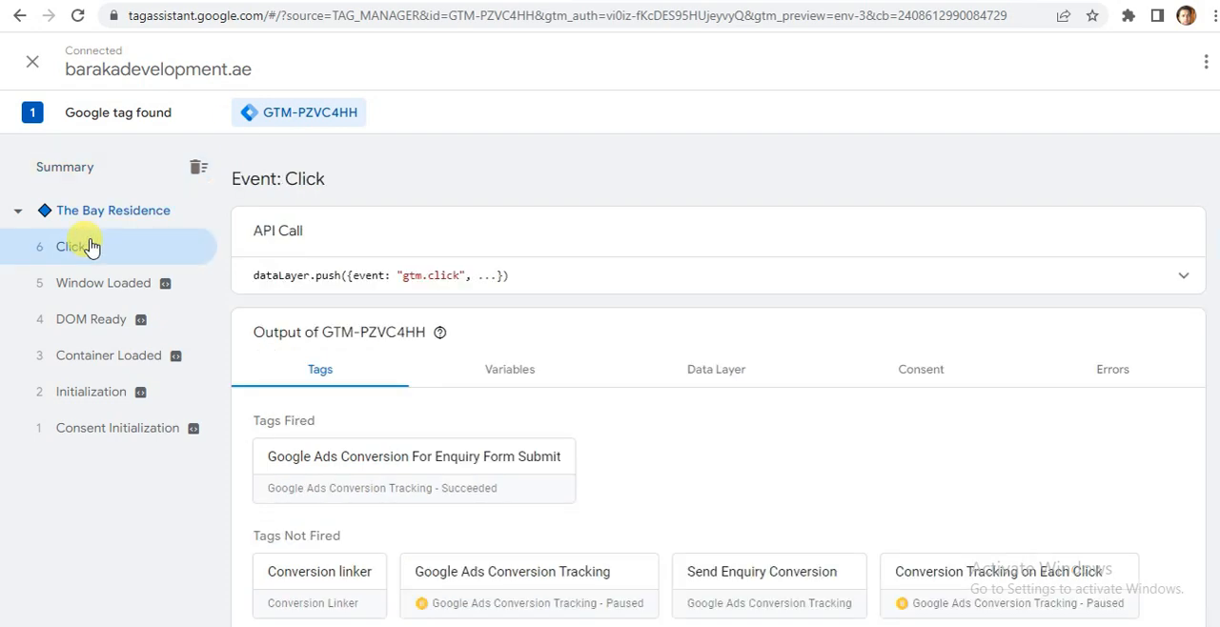
{"action": "scroll", "coordinate": [664, 416], "scroll_direction": "down", "scroll_amount": 1}
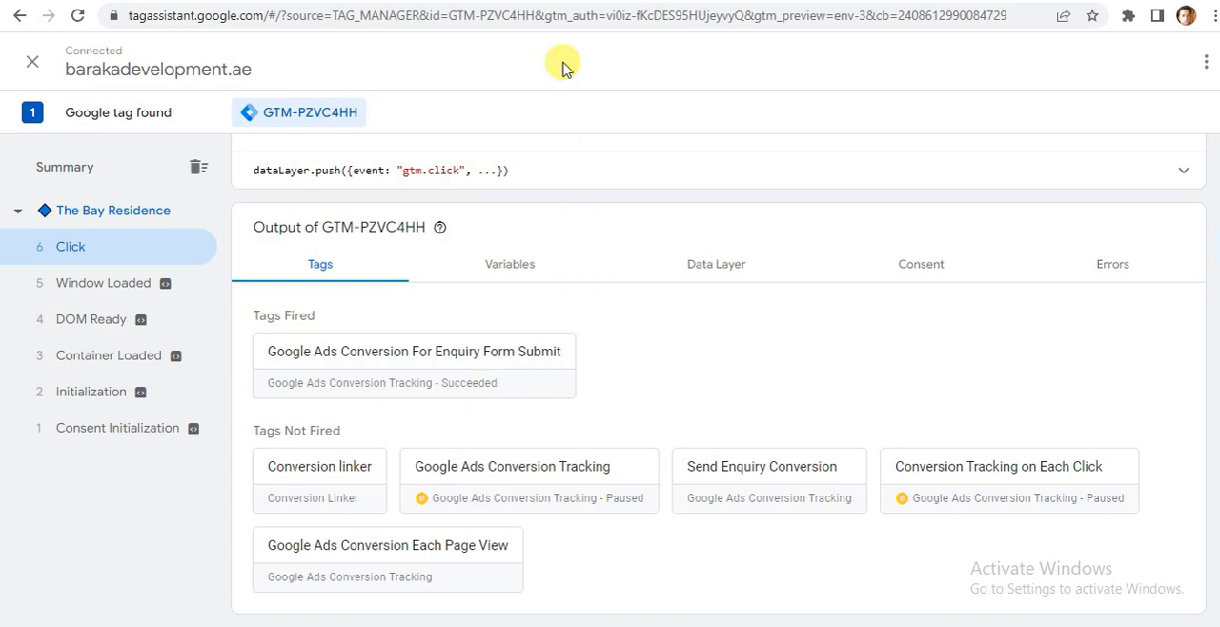
Switch between the landing page and Tag Assistant, and examine the Contact Us form's fields and SEND button.
{"action": "key", "text": "ctrl+Tab"}
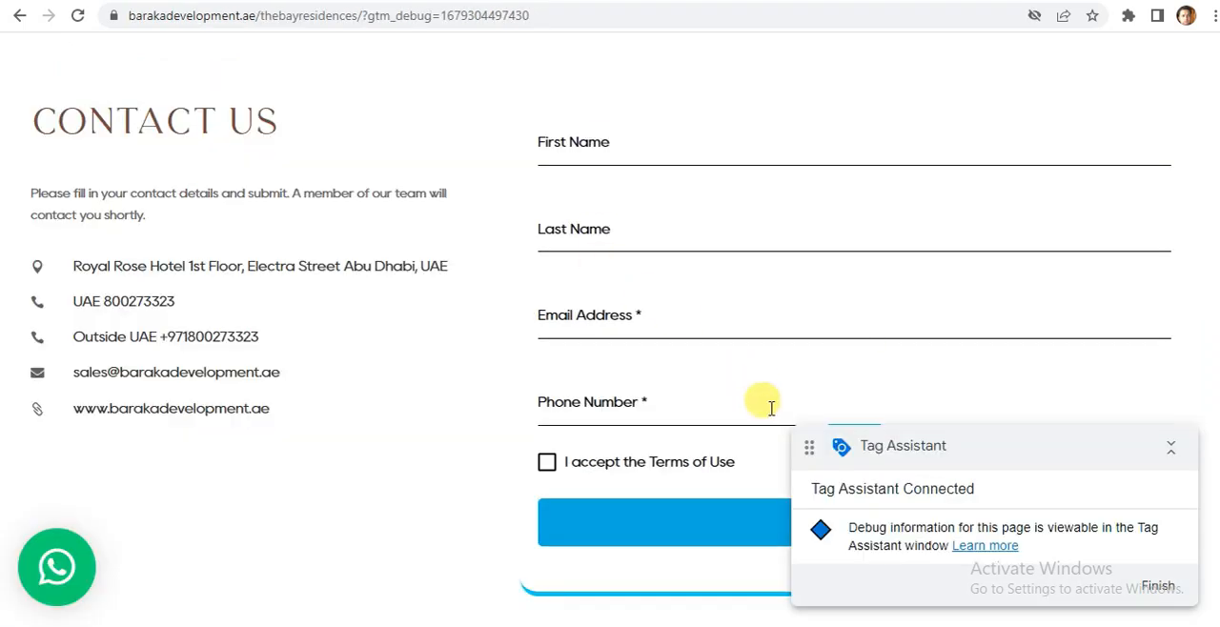
{"action": "scroll", "coordinate": [769, 411], "scroll_direction": "up", "scroll_amount": 3}
{"action": "scroll", "coordinate": [770, 411], "scroll_direction": "down", "scroll_amount": 3}
{"action": "scroll", "coordinate": [762, 190], "scroll_direction": "down", "scroll_amount": 5}
{"action": "key", "text": "ctrl+Tab"}
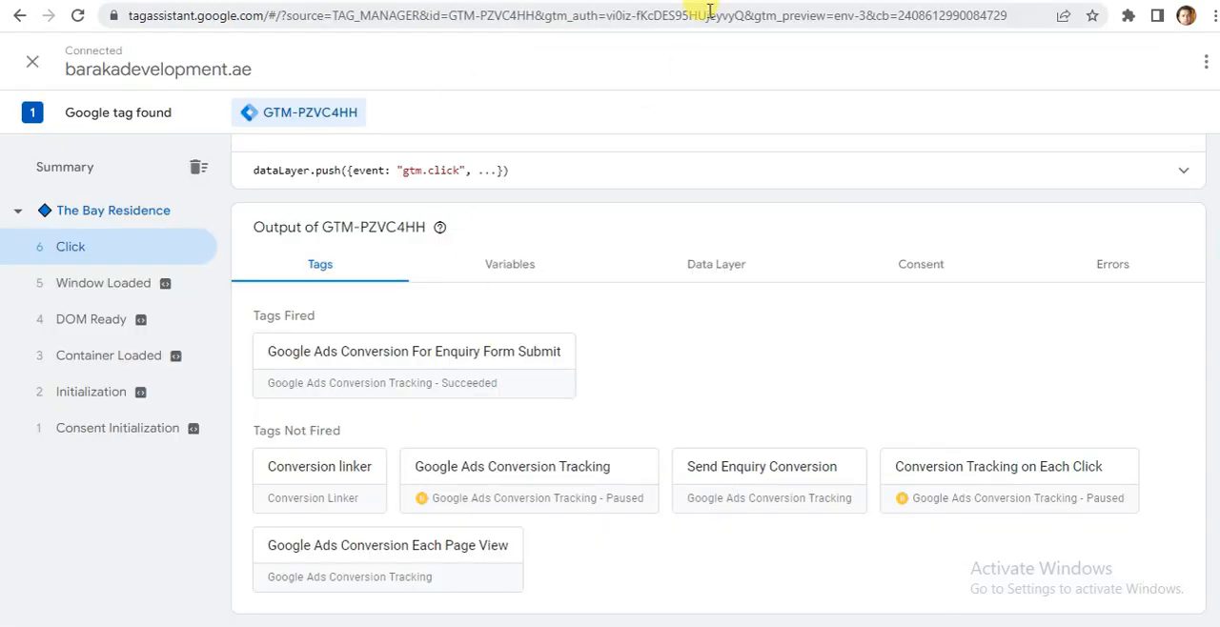
{"action": "key", "text": "ctrl+Tab"}
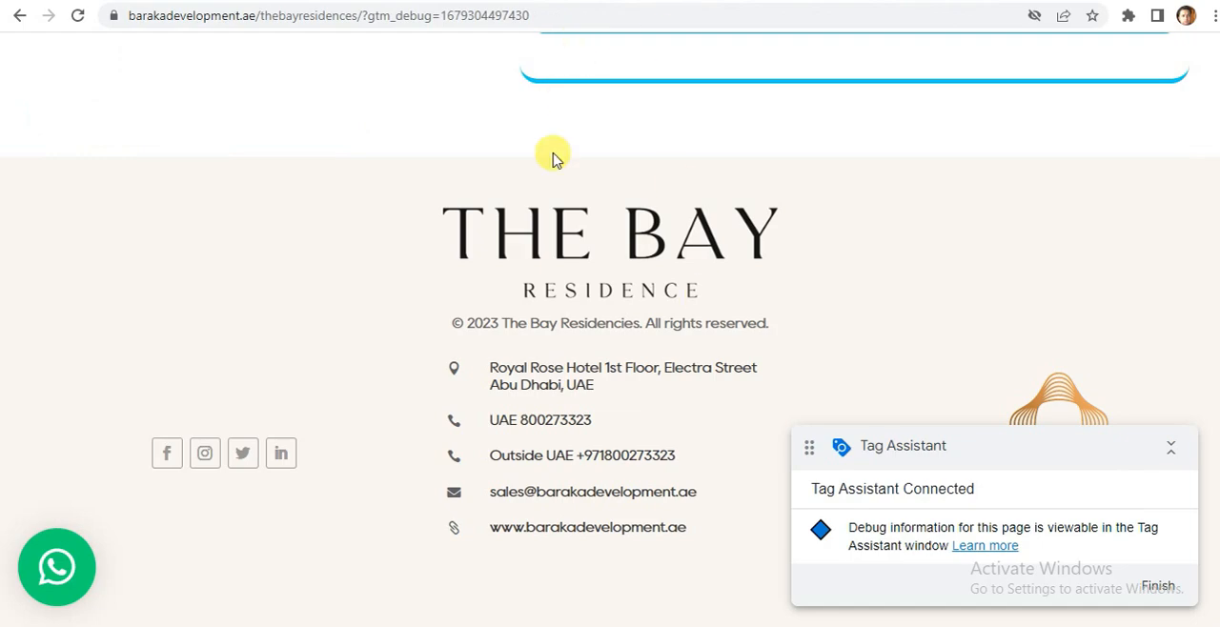
{"action": "scroll", "coordinate": [609, 333], "scroll_direction": "up", "scroll_amount": 10}
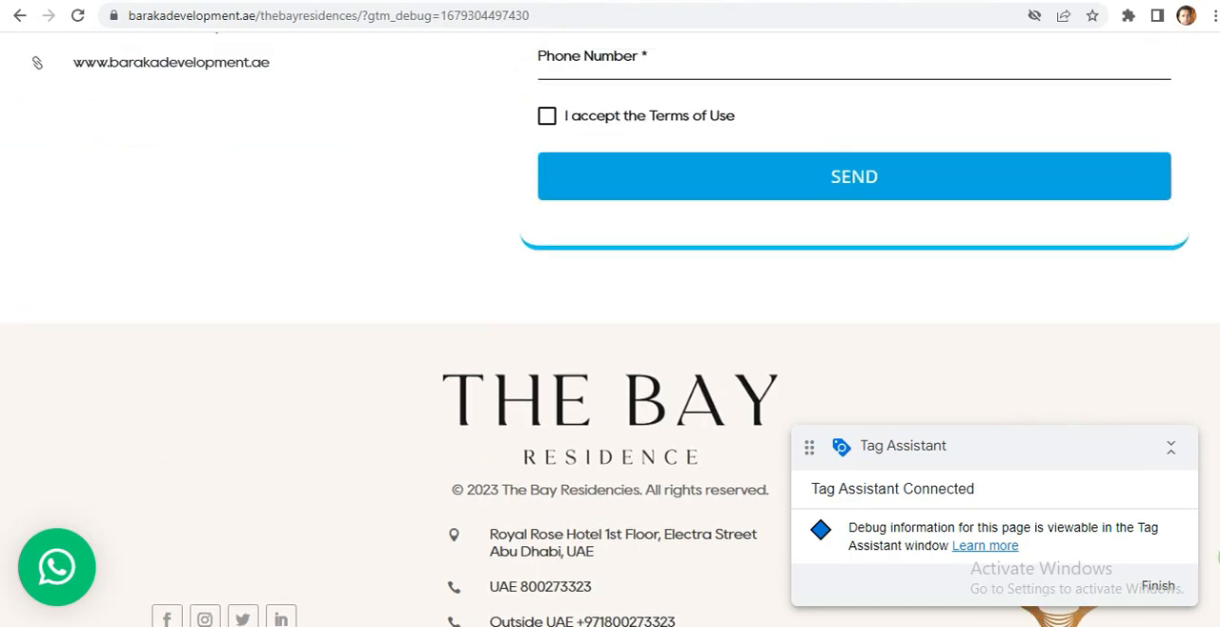
{"action": "scroll", "coordinate": [610, 334], "scroll_direction": "down", "scroll_amount": 5}
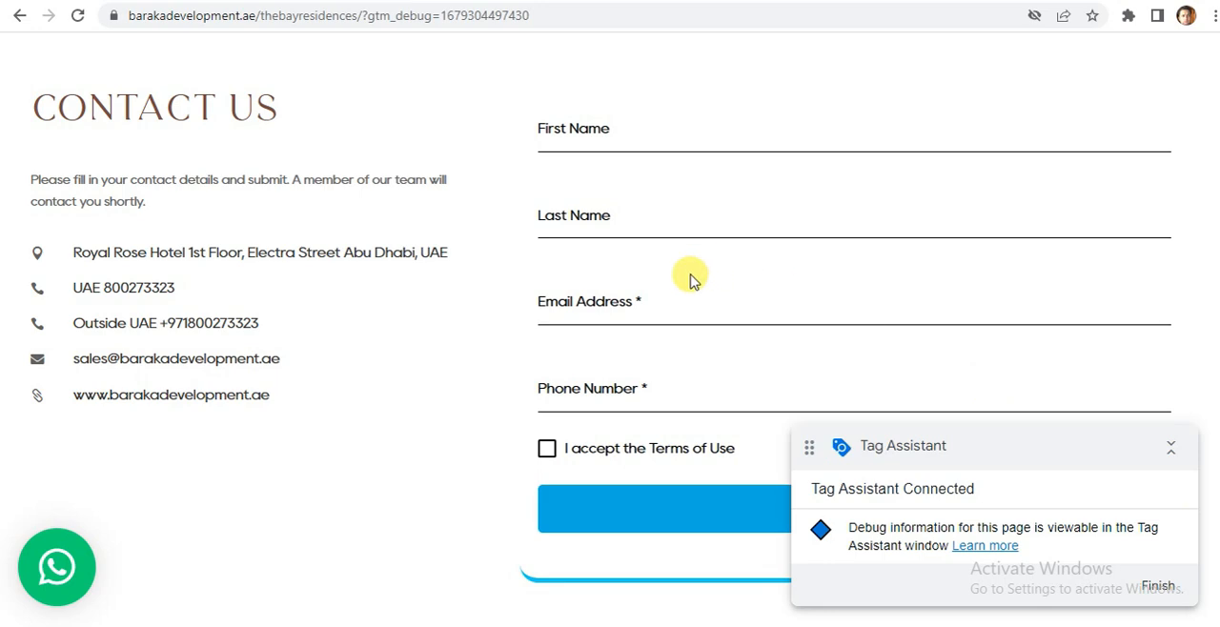
Fill in the Contact Us form with first name testing, last name testin2, an email address and a phone number.
{"action": "left_click", "coordinate": [616, 145]}
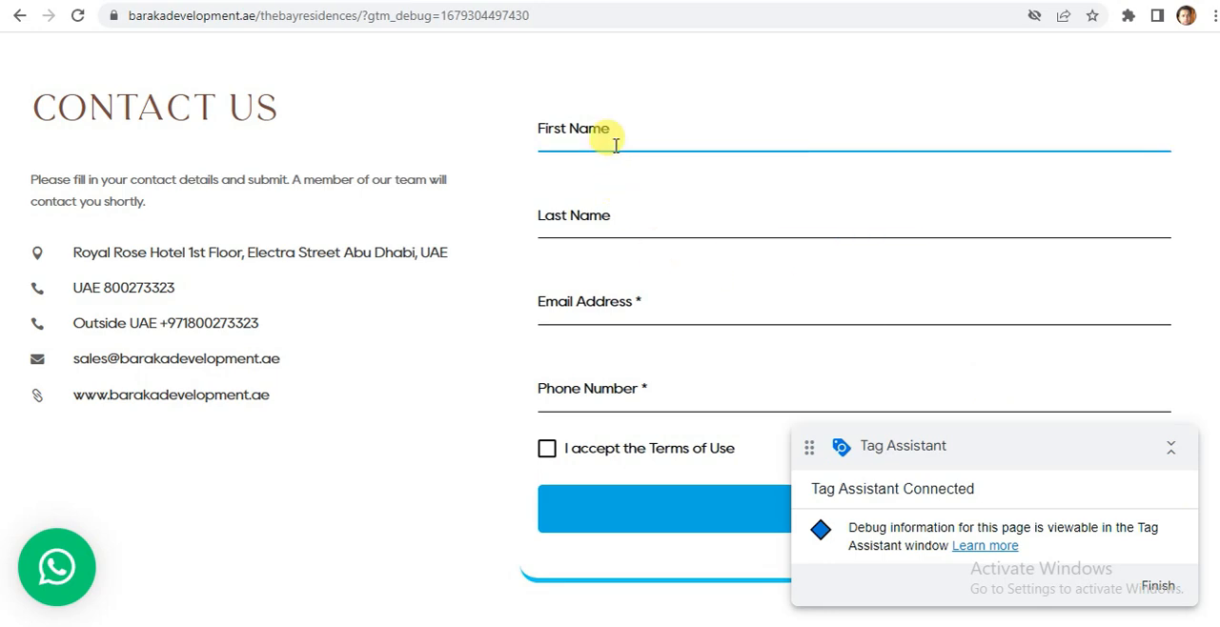
{"action": "left_click", "coordinate": [603, 131]}
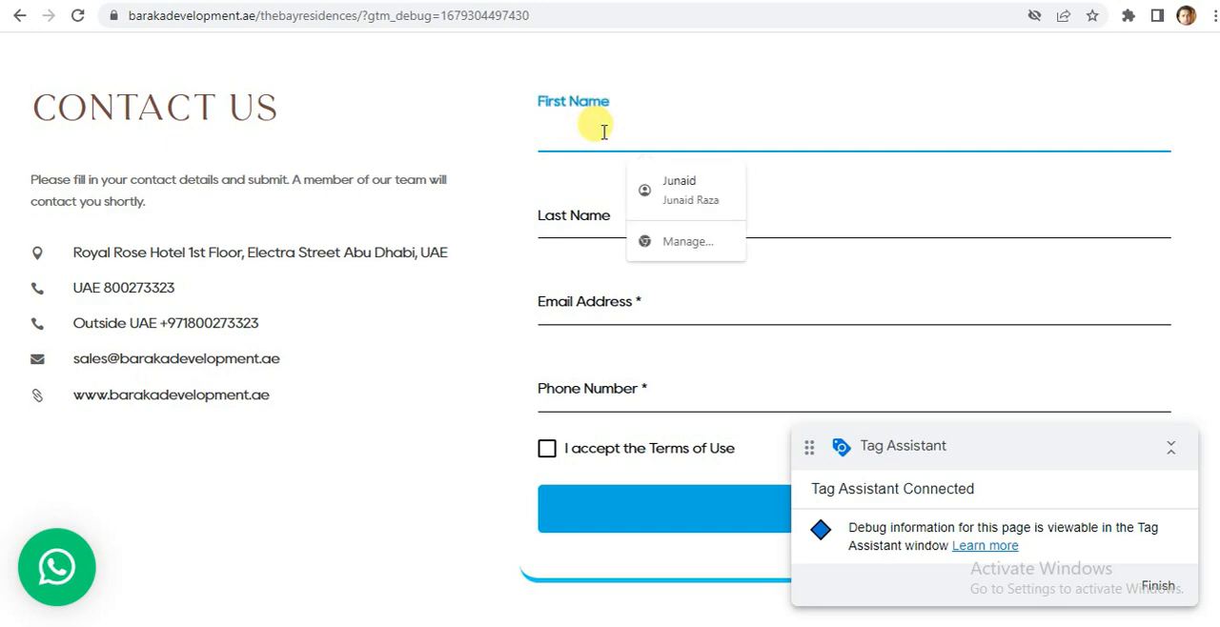
{"action": "type", "text": "testing"}
{"action": "left_click", "coordinate": [575, 227]}
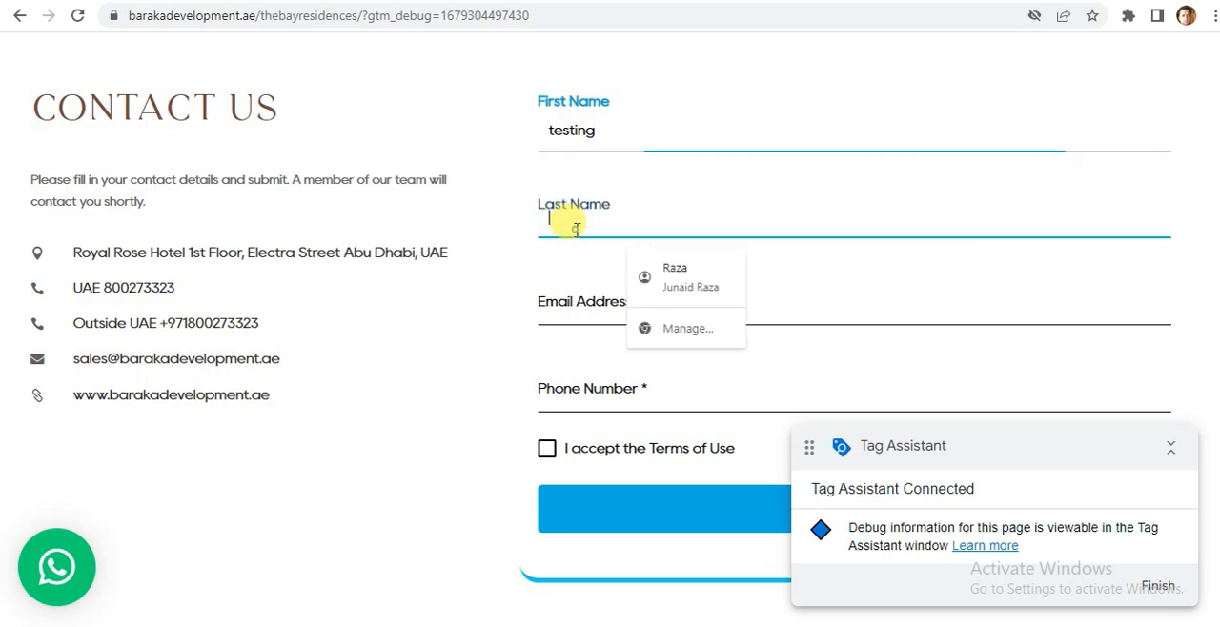
{"action": "type", "text": "testin2"}
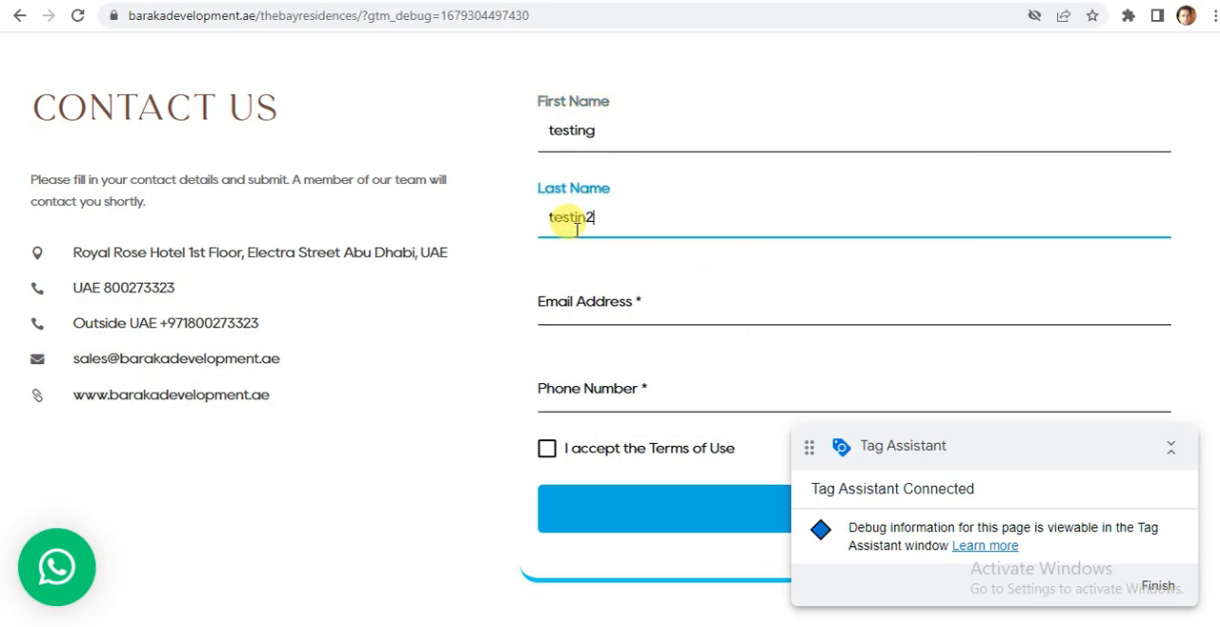
{"action": "left_click", "coordinate": [578, 311]}
{"action": "type", "text": "test@mail.com"}
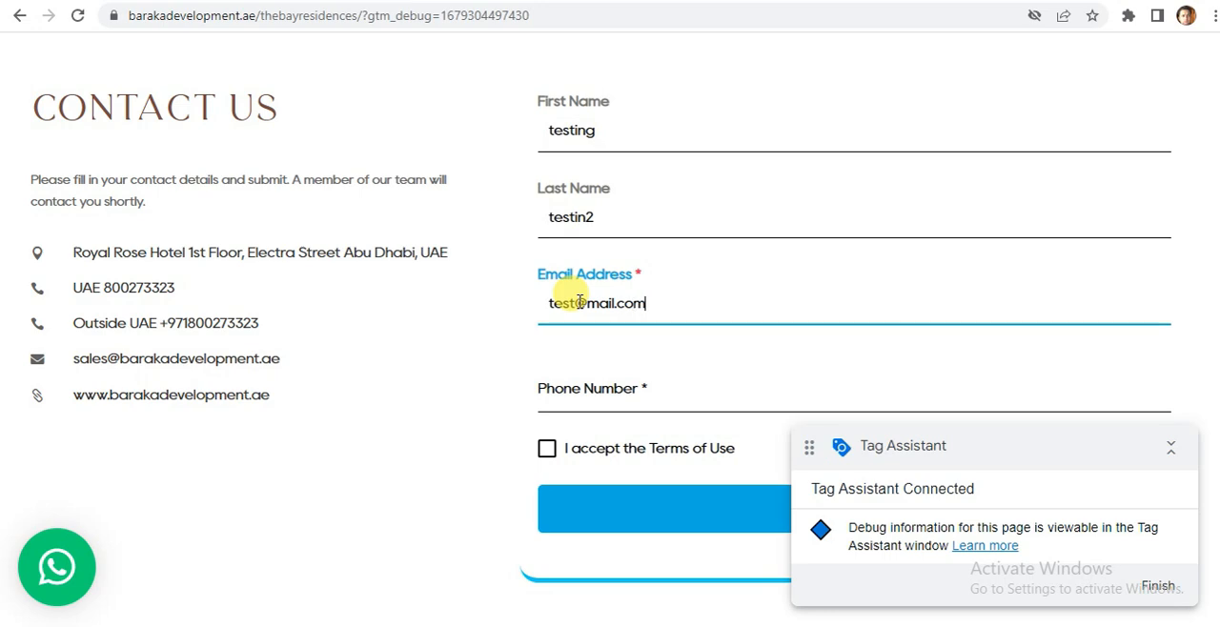
{"action": "left_click", "coordinate": [562, 391]}
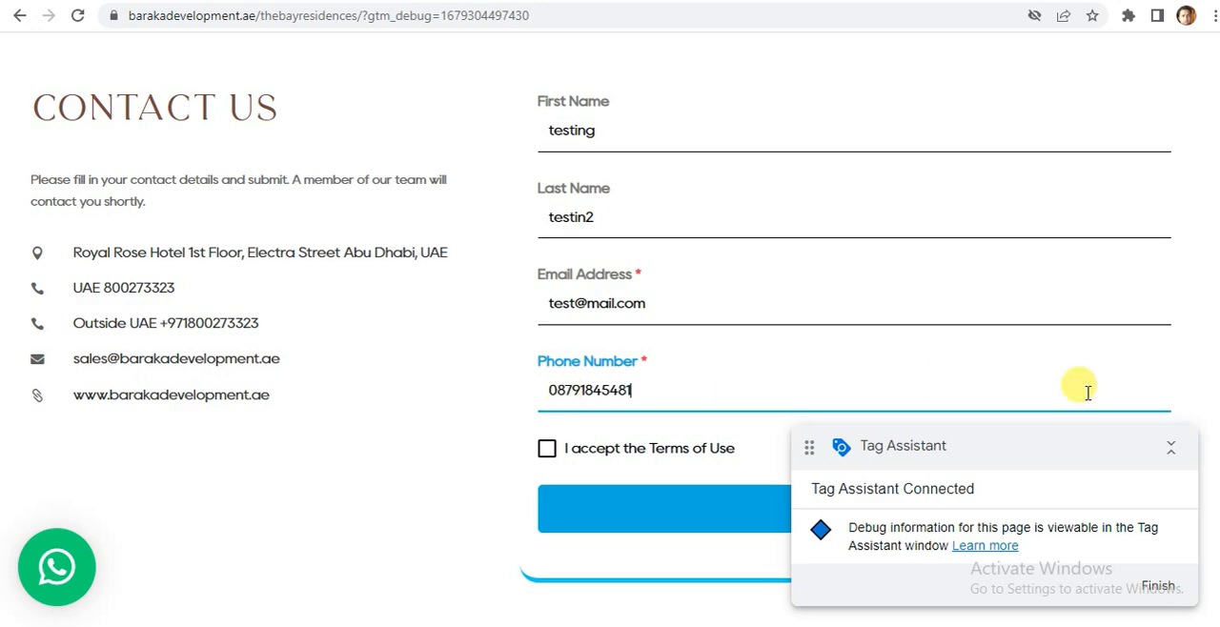
Accept the Terms of Use and send the Contact Us form.
{"action": "scroll", "coordinate": [610, 314], "scroll_direction": "down", "scroll_amount": 3}
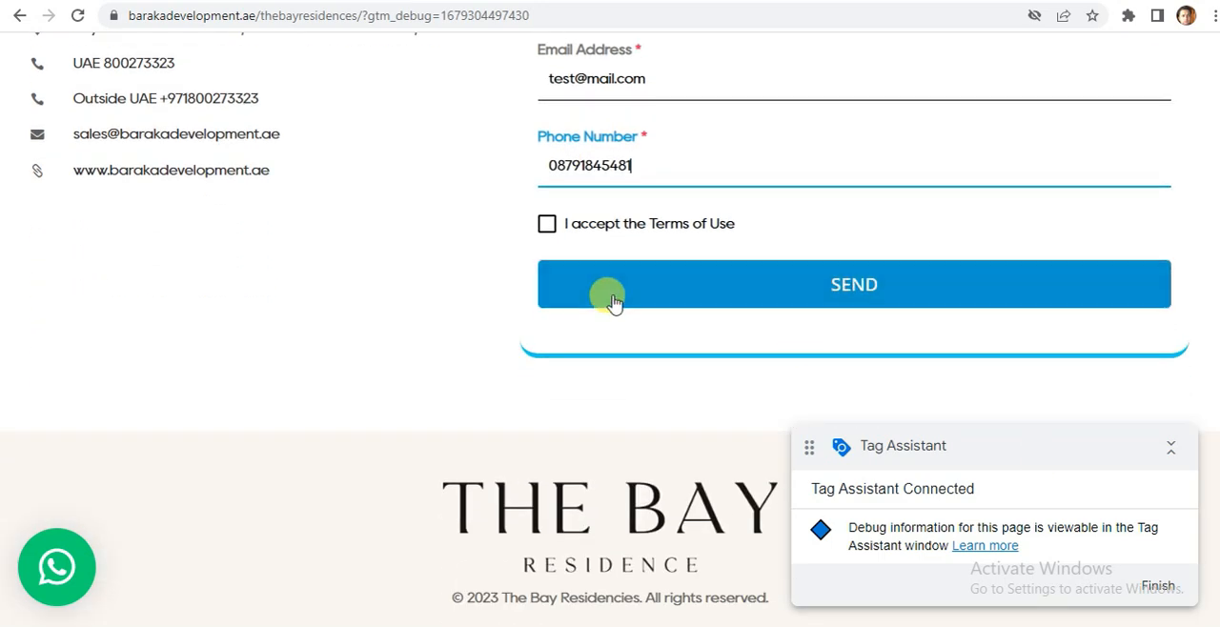
{"action": "left_click", "coordinate": [544, 230]}
{"action": "left_click", "coordinate": [843, 291]}
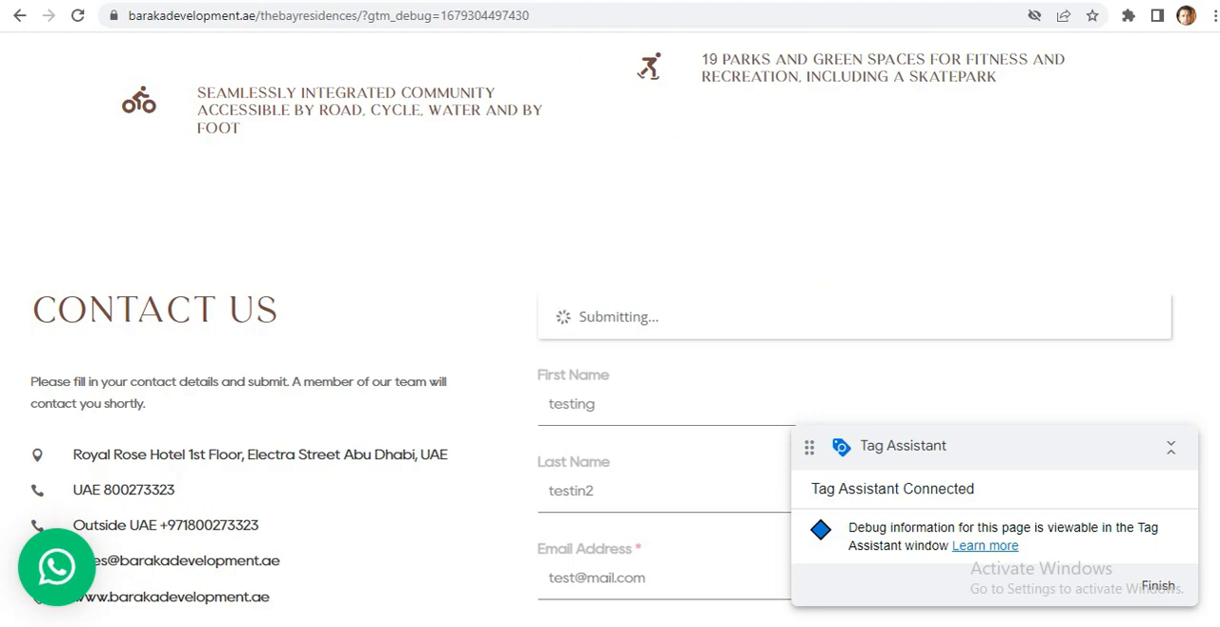
Switch to Tag Assistant and check which tags fired on Click events 12, 11 and 13.
{"action": "left_click", "coordinate": [515, 1]}
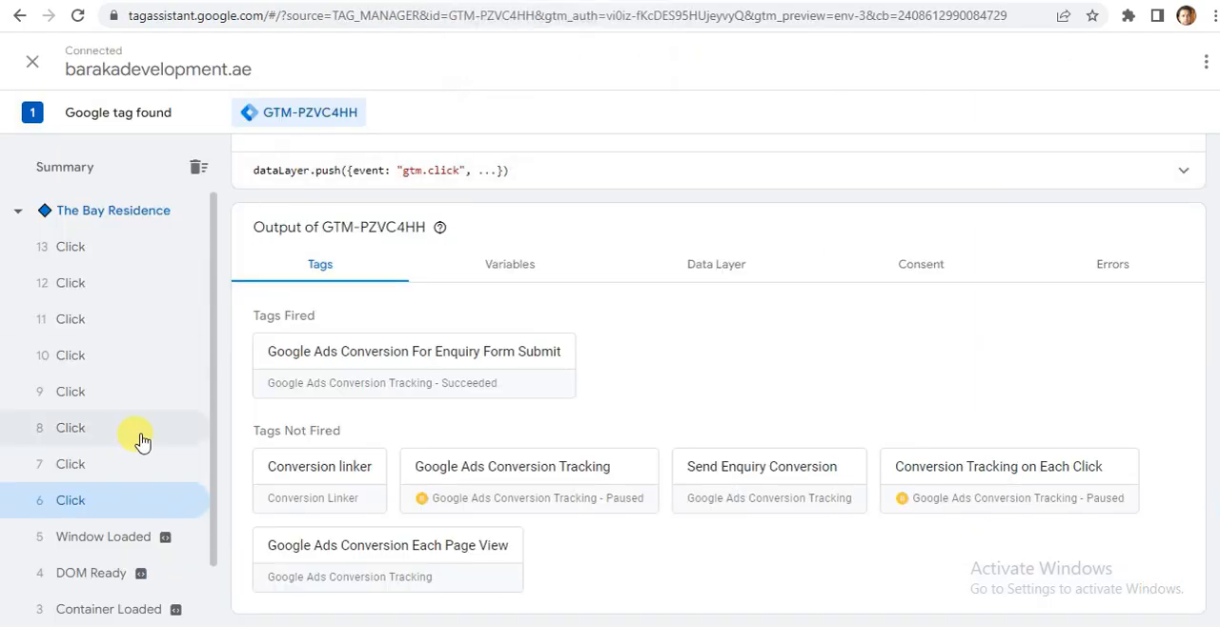
{"action": "left_click", "coordinate": [72, 288]}
{"action": "left_click", "coordinate": [73, 324]}
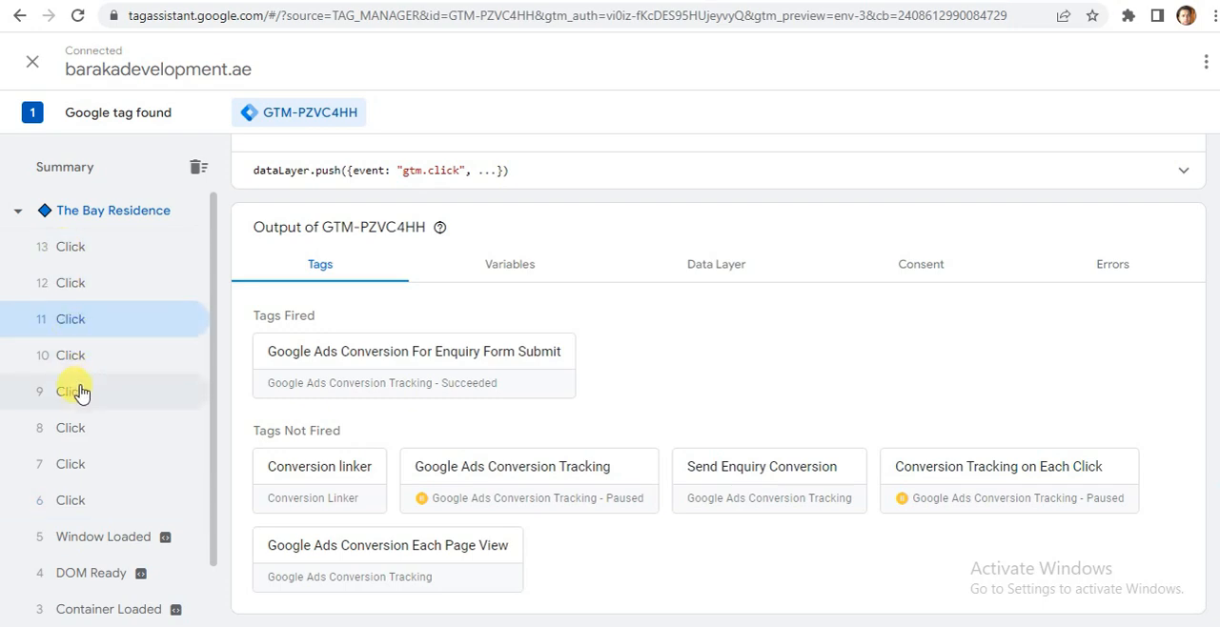
{"action": "left_click", "coordinate": [72, 253]}
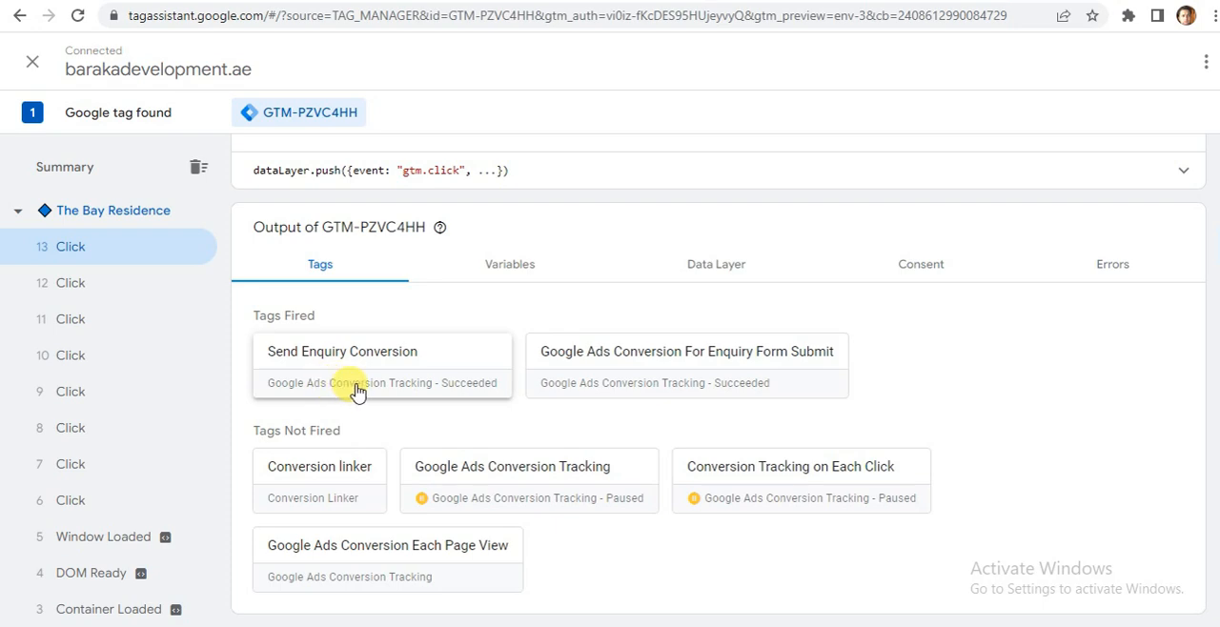
Review the properties and firing triggers of the fired Google Ads Conversion For Enquiry Form Submit tag, and close its details.
{"action": "left_click", "coordinate": [617, 370]}
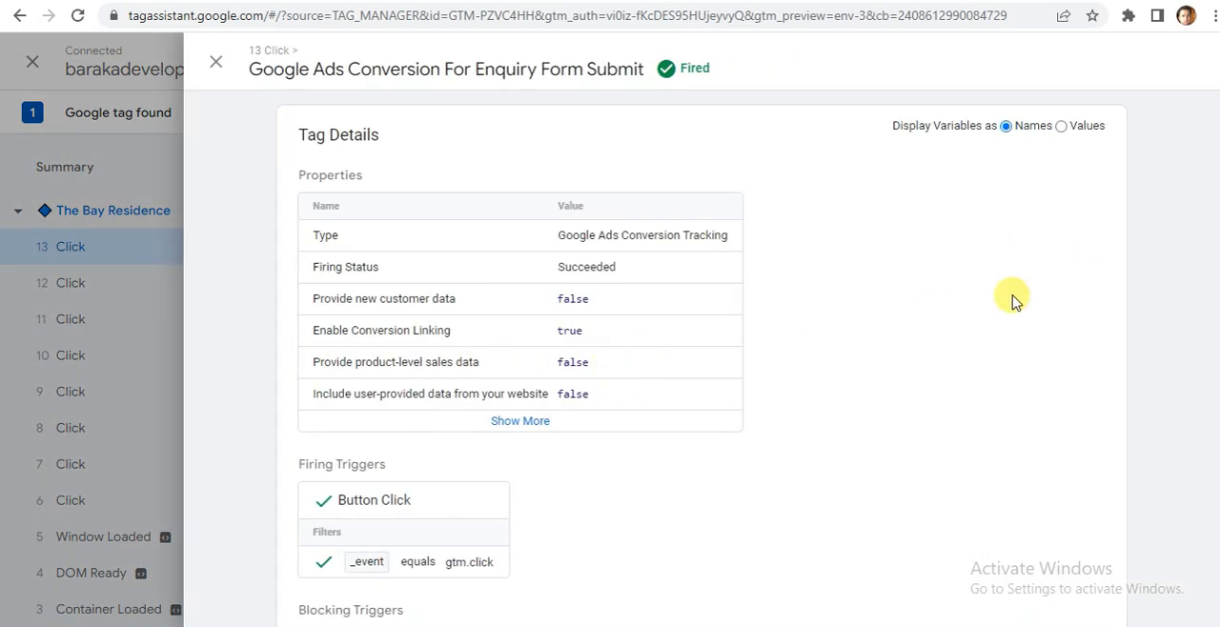
{"action": "scroll", "coordinate": [701, 359], "scroll_direction": "down", "scroll_amount": 1}
{"action": "scroll", "coordinate": [701, 358], "scroll_direction": "up", "scroll_amount": 1}
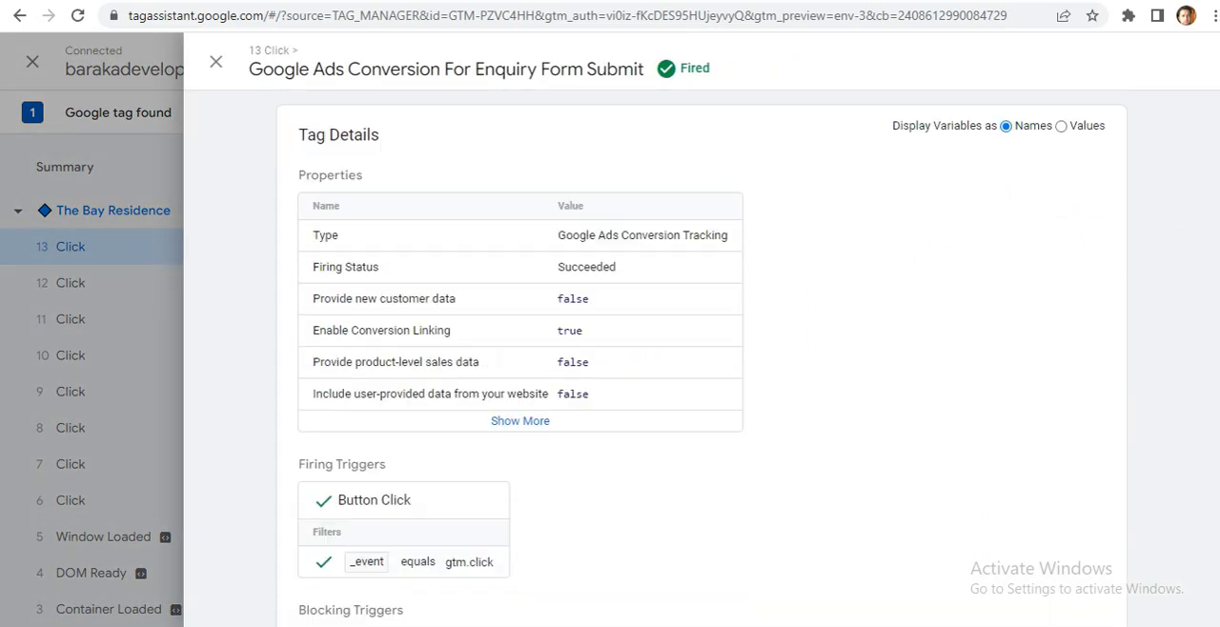
{"action": "left_click", "coordinate": [209, 57]}
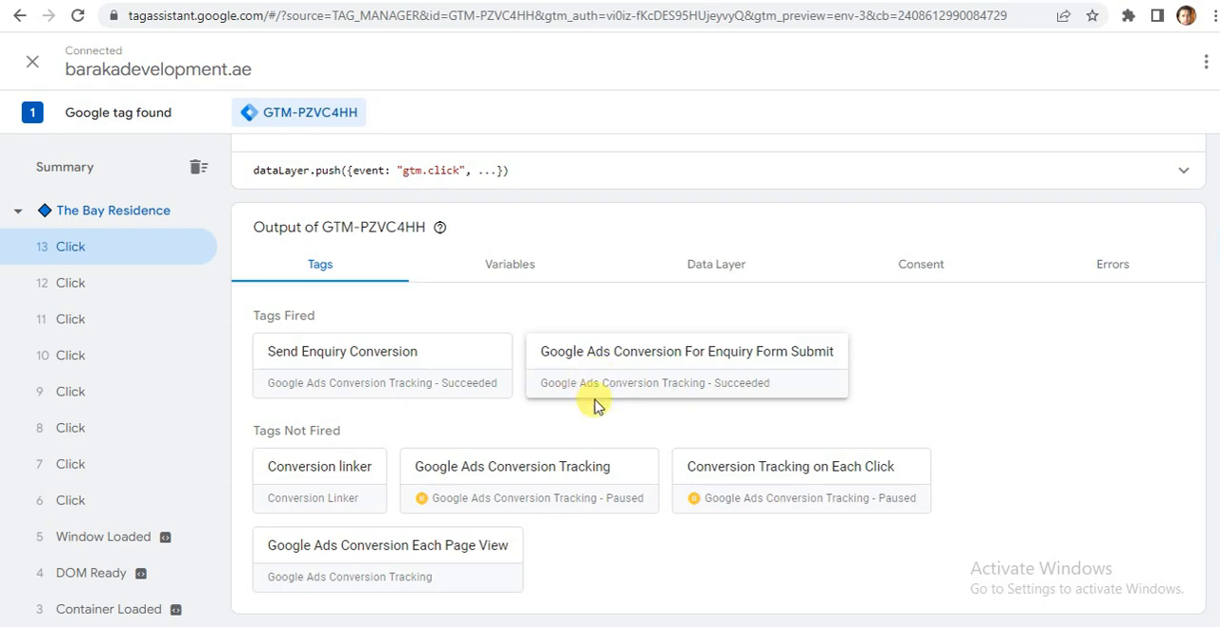
Examine the Click Text variable of Click event 13 and compare it with the submit button on the landing page's form.
{"action": "left_click", "coordinate": [507, 267]}
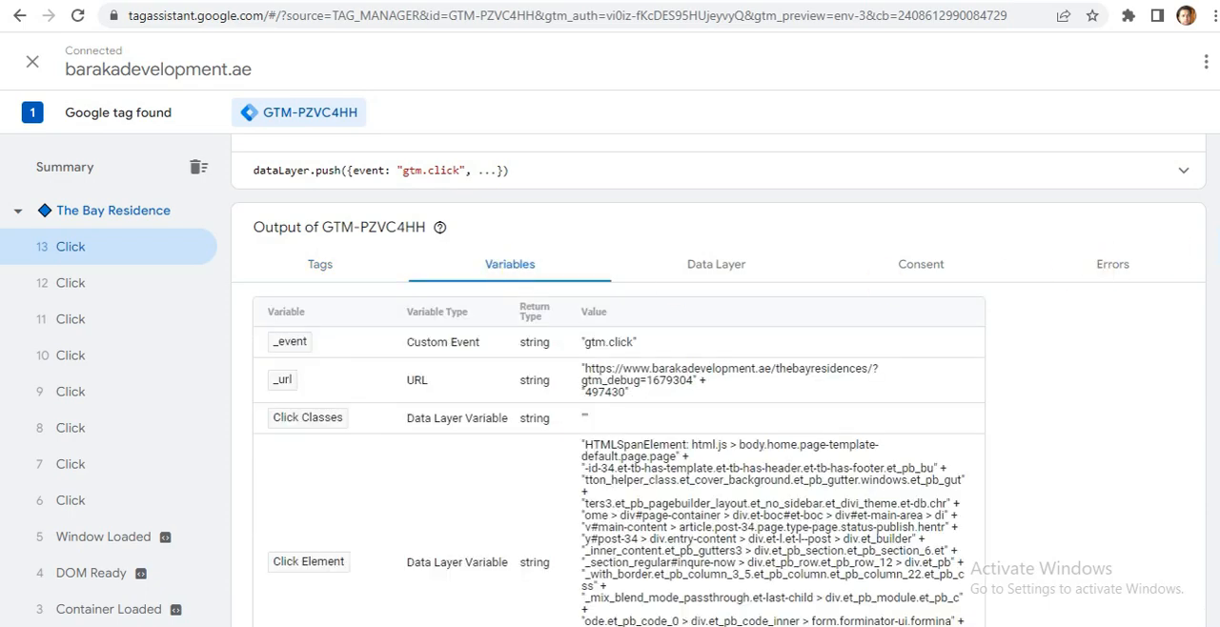
{"action": "scroll", "coordinate": [620, 381], "scroll_direction": "down", "scroll_amount": 4}
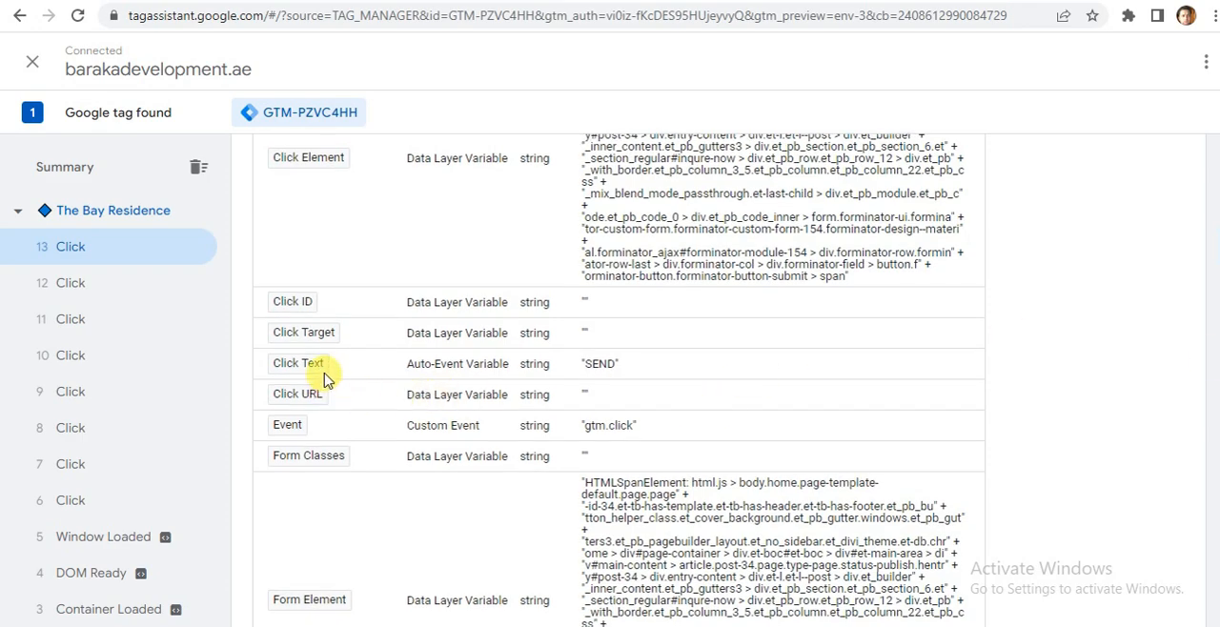
{"action": "left_click", "coordinate": [655, 16]}
{"action": "left_click", "coordinate": [656, 0]}
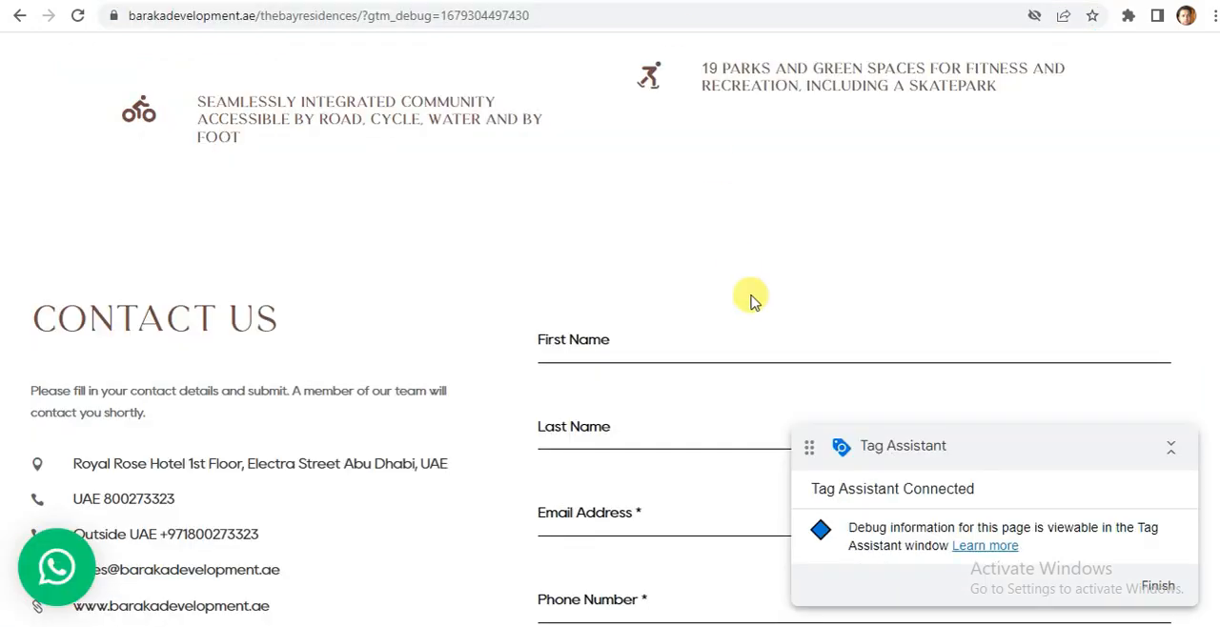
{"action": "scroll", "coordinate": [610, 328], "scroll_direction": "down", "scroll_amount": 7}
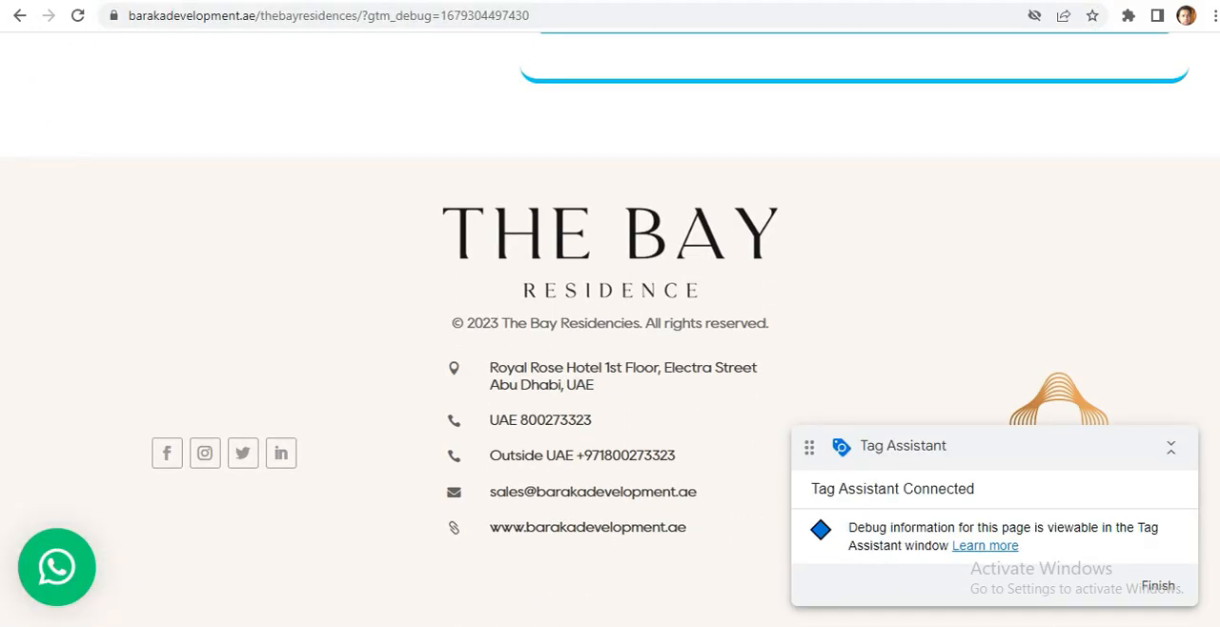
{"action": "scroll", "coordinate": [610, 329], "scroll_direction": "up", "scroll_amount": 2}
{"action": "left_click", "coordinate": [817, 207]}
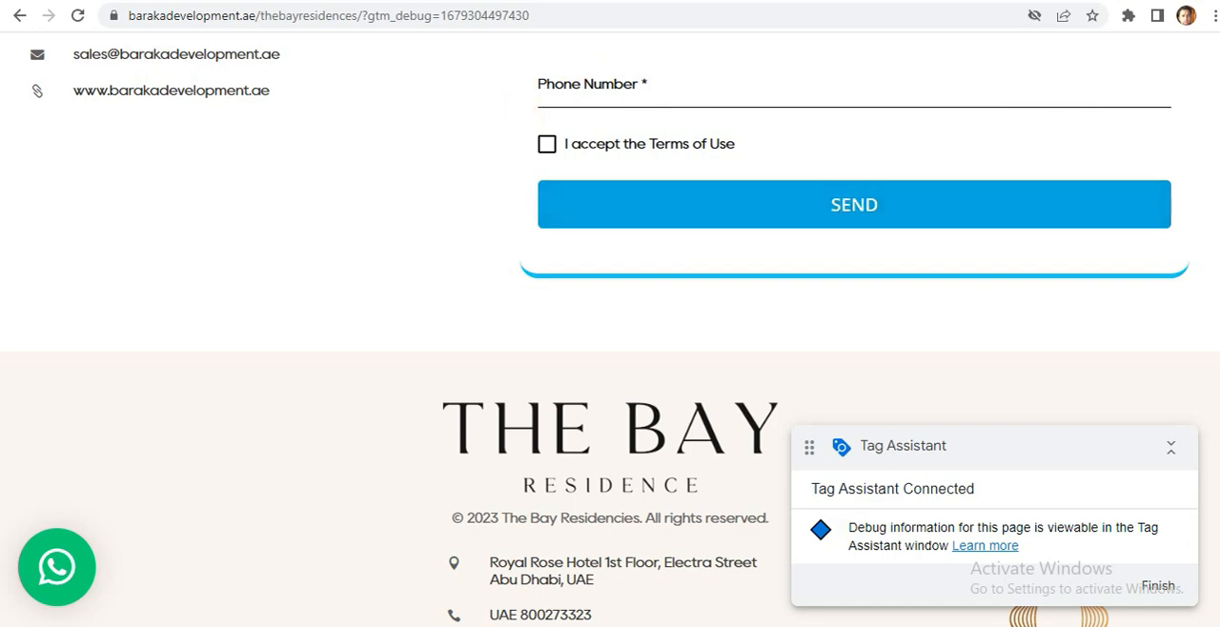
Return to Tag Assistant and review the tags fired on Click event 13 again.
{"action": "key", "text": "ctrl+Tab"}
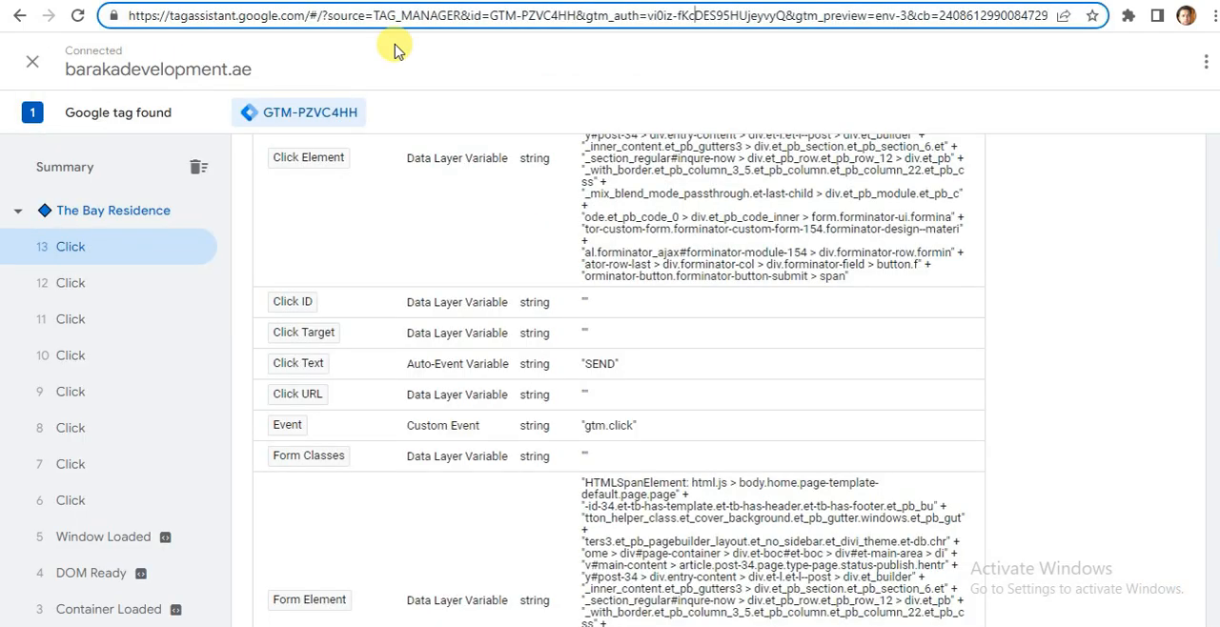
{"action": "left_click", "coordinate": [1124, 355]}
{"action": "scroll", "coordinate": [1124, 354], "scroll_direction": "up", "scroll_amount": 4}
{"action": "scroll", "coordinate": [1212, 177], "scroll_direction": "up", "scroll_amount": 1}
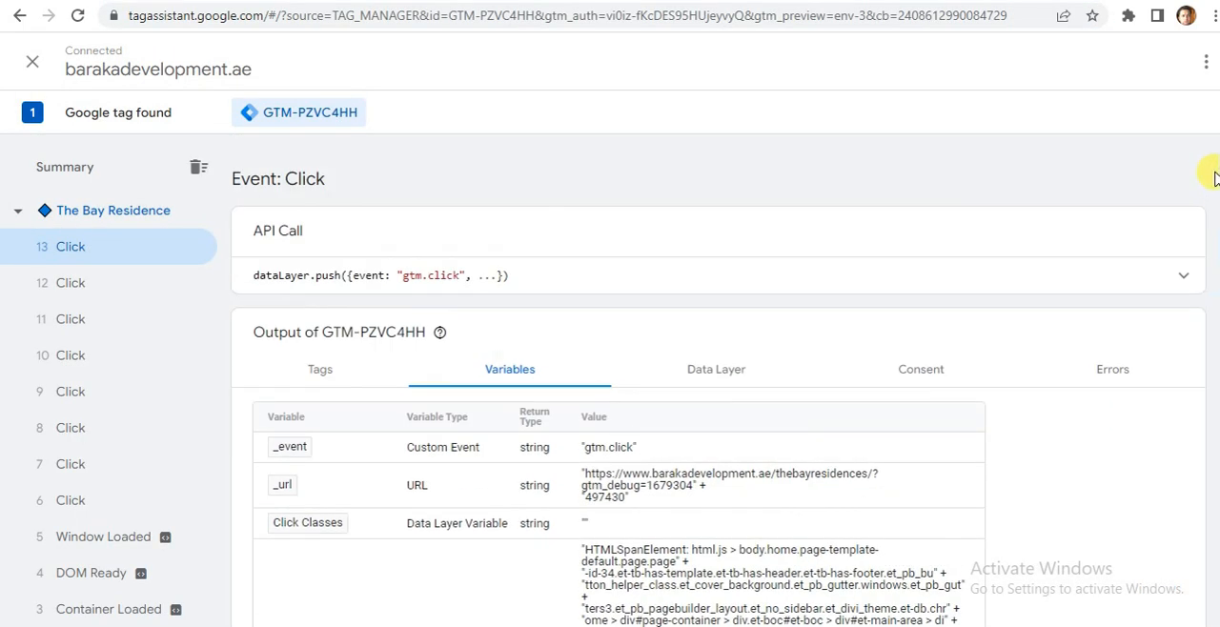
{"action": "left_click", "coordinate": [322, 371]}
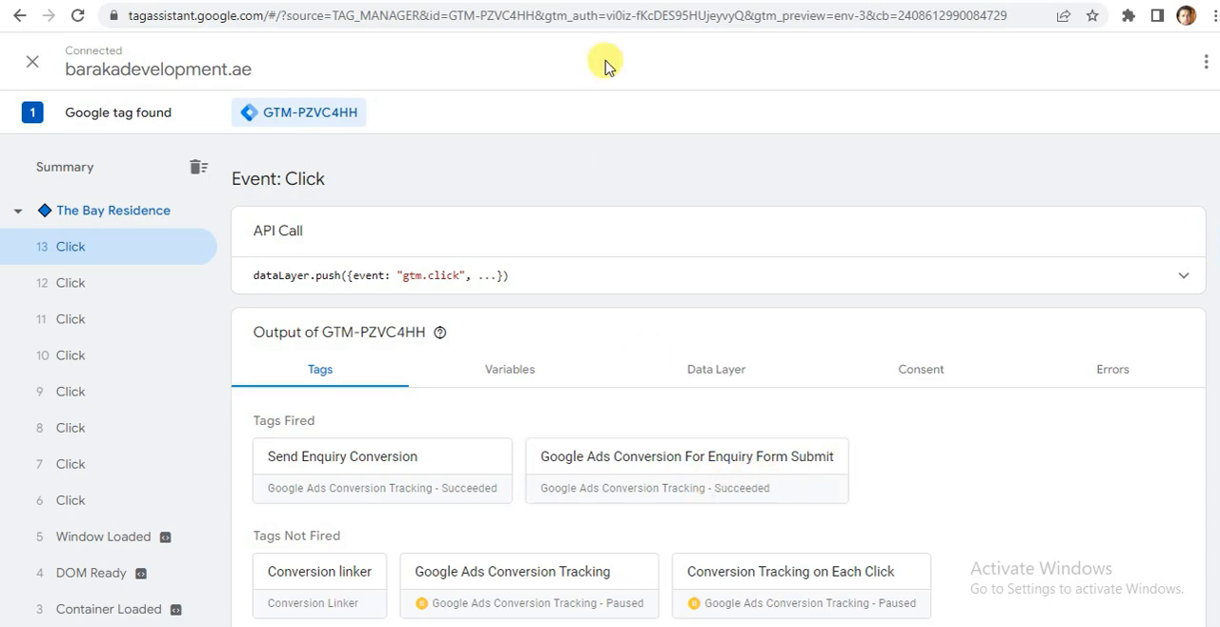
{"action": "key", "text": "ctrl+Tab"}
{"action": "key", "text": "ctrl+shift+Tab"}
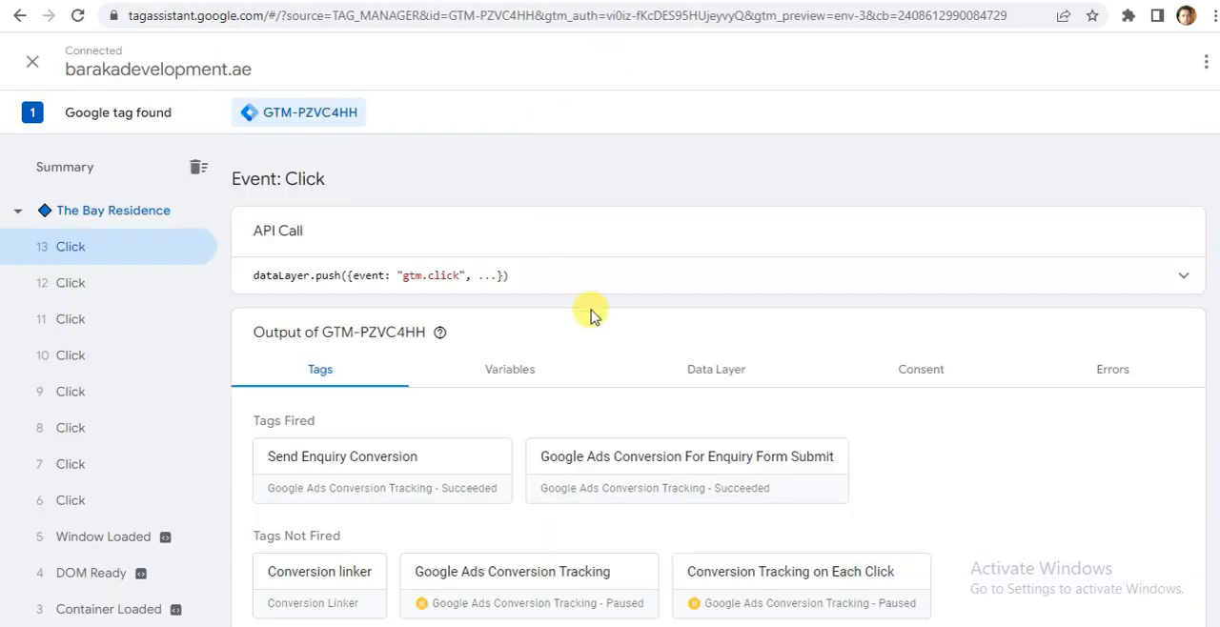
Show the variables of Click event 13 again and read the Click Text and other click values.
{"action": "left_click", "coordinate": [511, 374]}
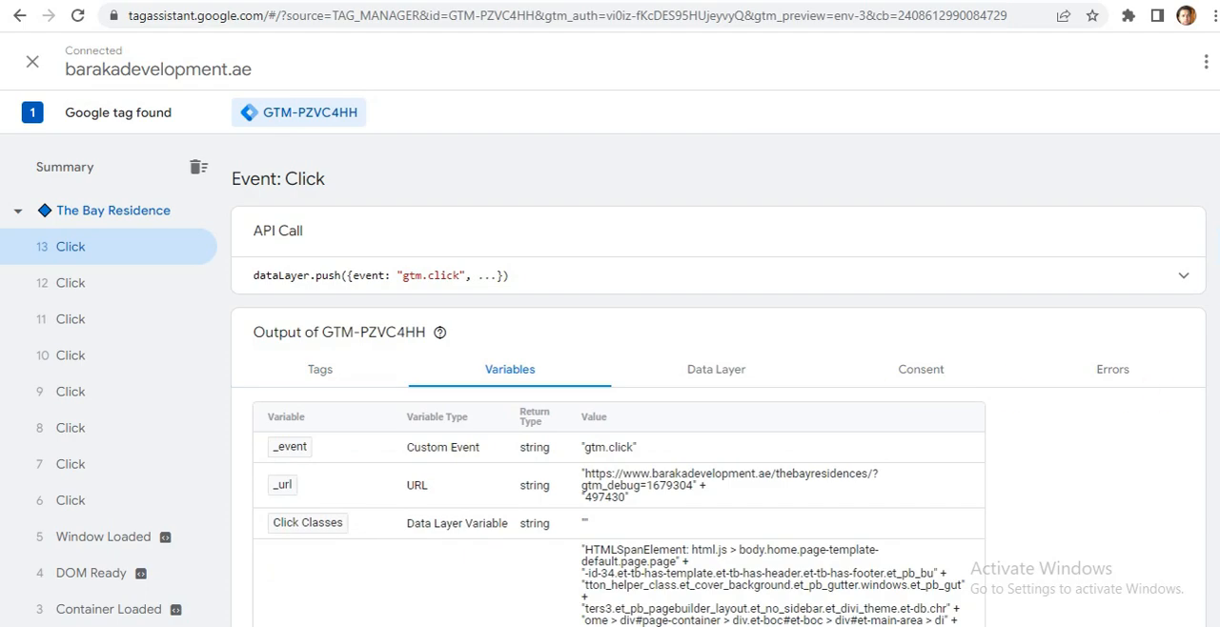
{"action": "scroll", "coordinate": [1159, 399], "scroll_direction": "down", "scroll_amount": 4}
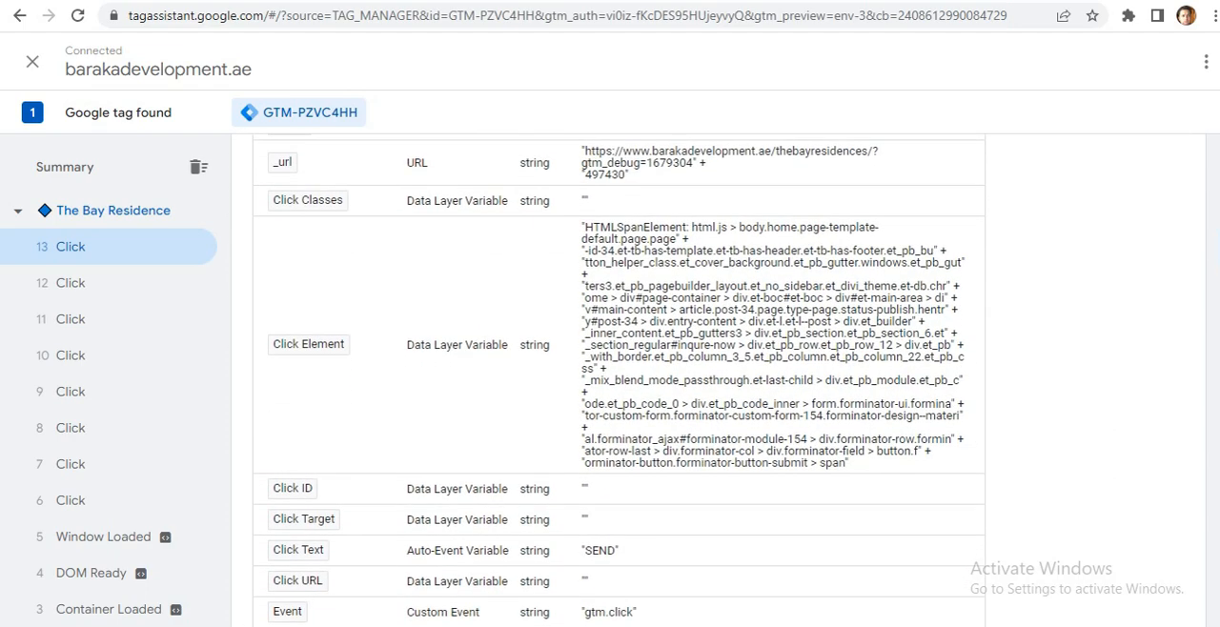
{"action": "scroll", "coordinate": [619, 380], "scroll_direction": "down", "scroll_amount": 1}
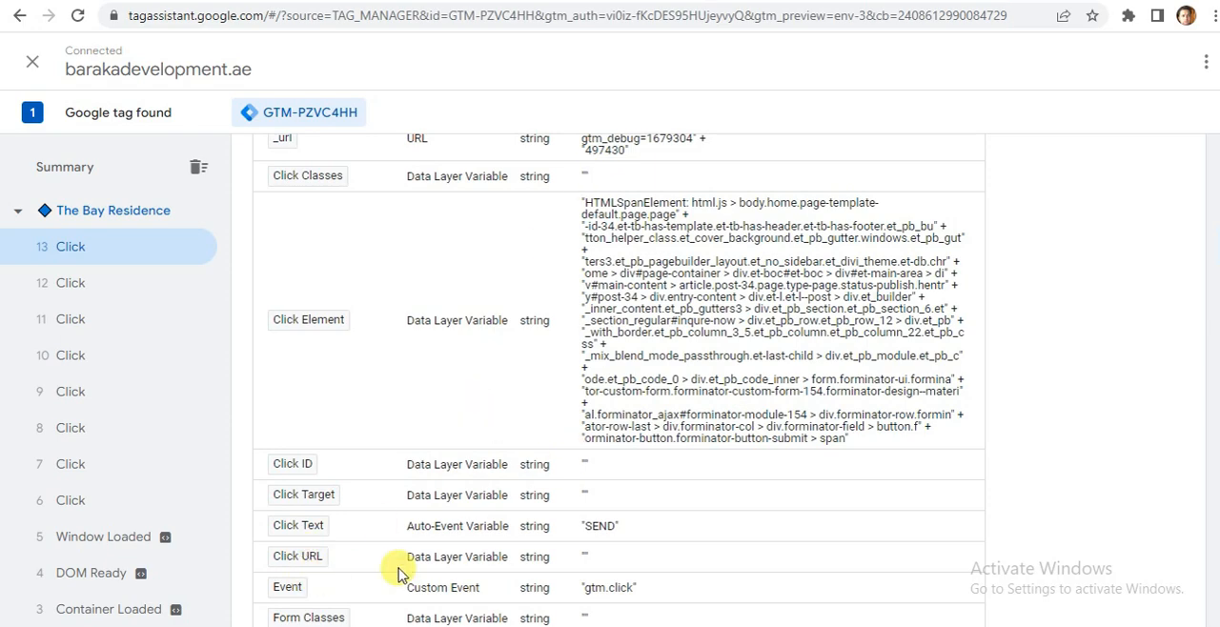
{"action": "scroll", "coordinate": [1196, 447], "scroll_direction": "down", "scroll_amount": 2}
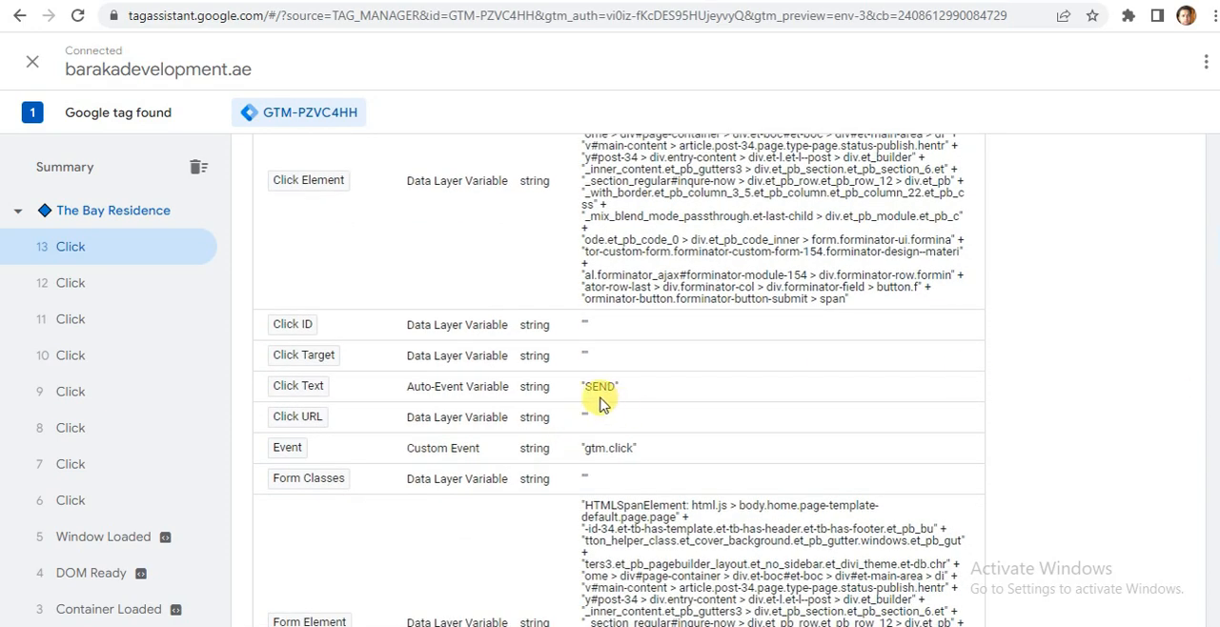
{"action": "scroll", "coordinate": [718, 381], "scroll_direction": "up", "scroll_amount": 5}
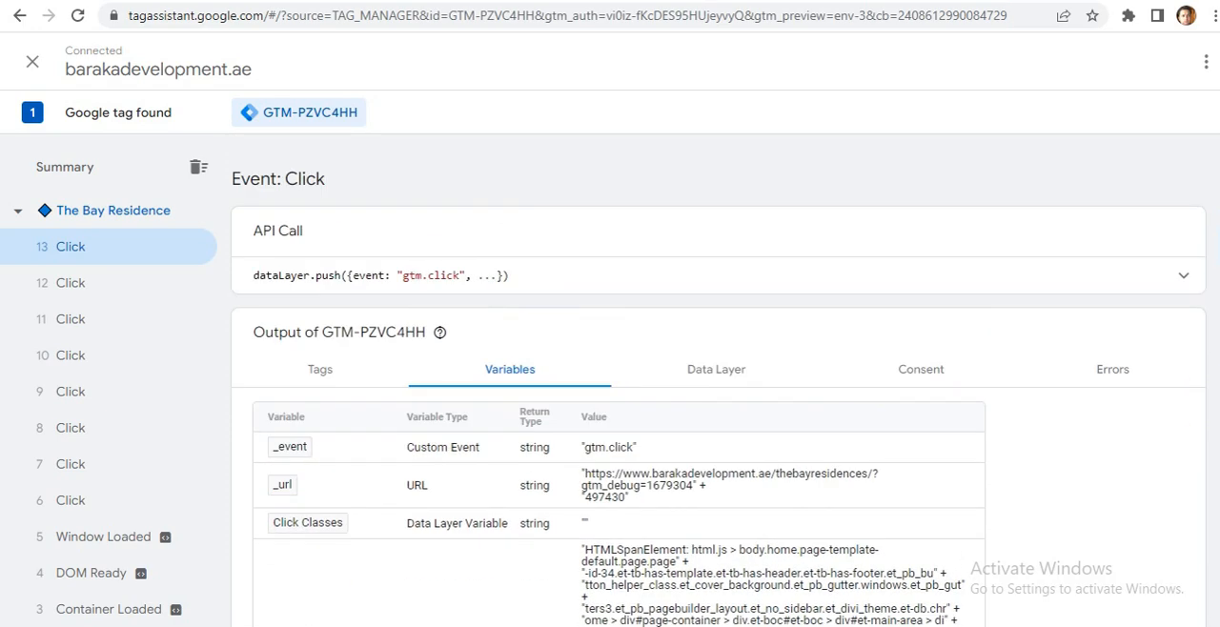
Return to Tag Manager and open the Button Click trigger from the Google Ads Conversion For Enquiry Form Submit tag.
{"action": "key", "text": "ctrl+shift+Tab"}
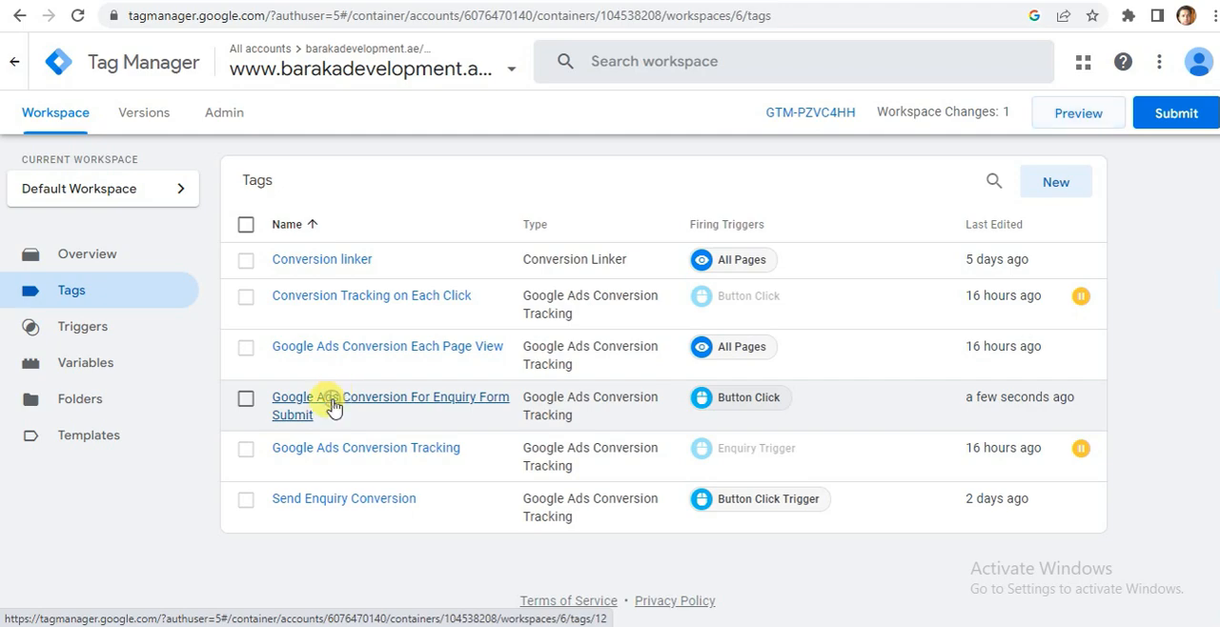
{"action": "left_click", "coordinate": [331, 405]}
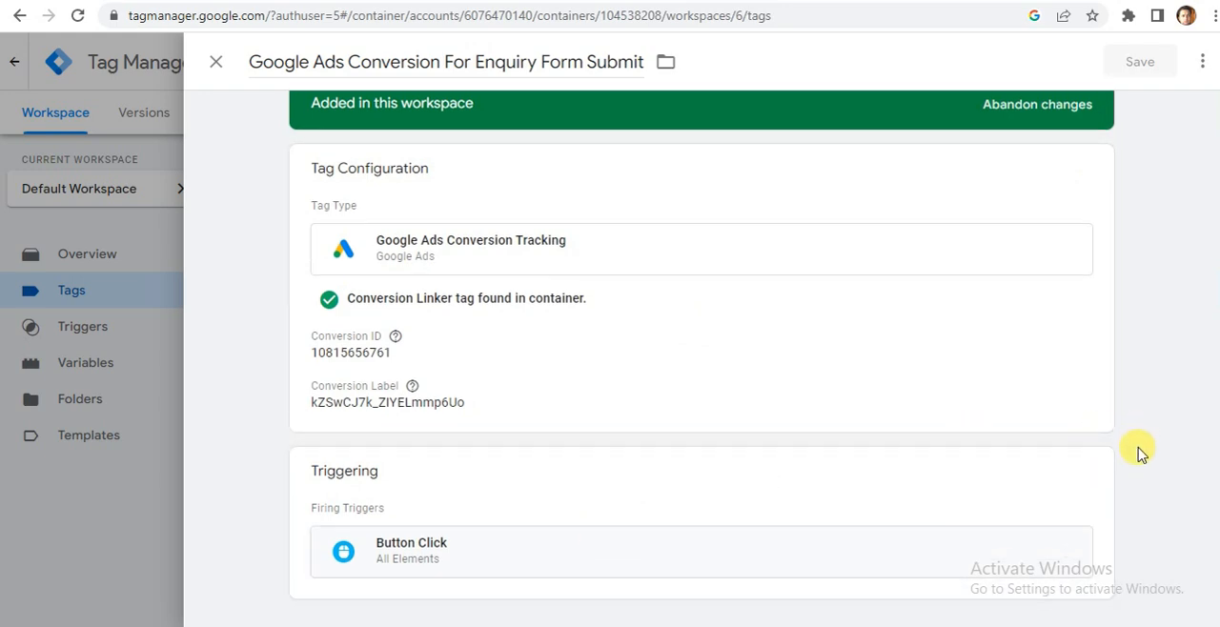
{"action": "left_click", "coordinate": [1084, 476]}
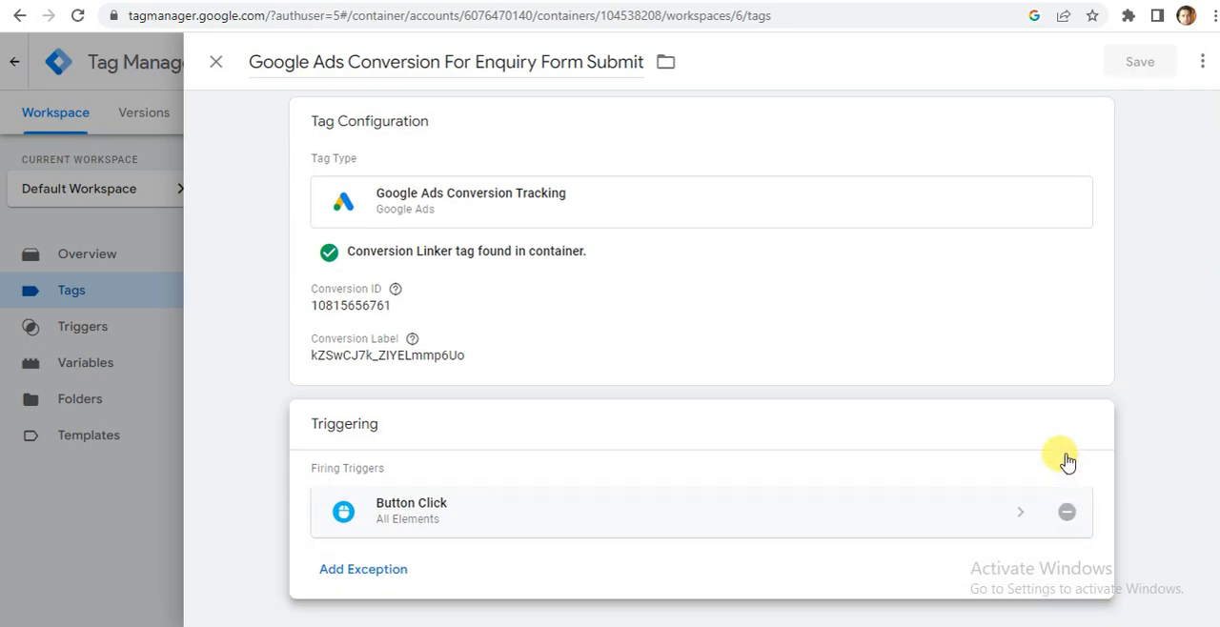
{"action": "left_click", "coordinate": [576, 513]}
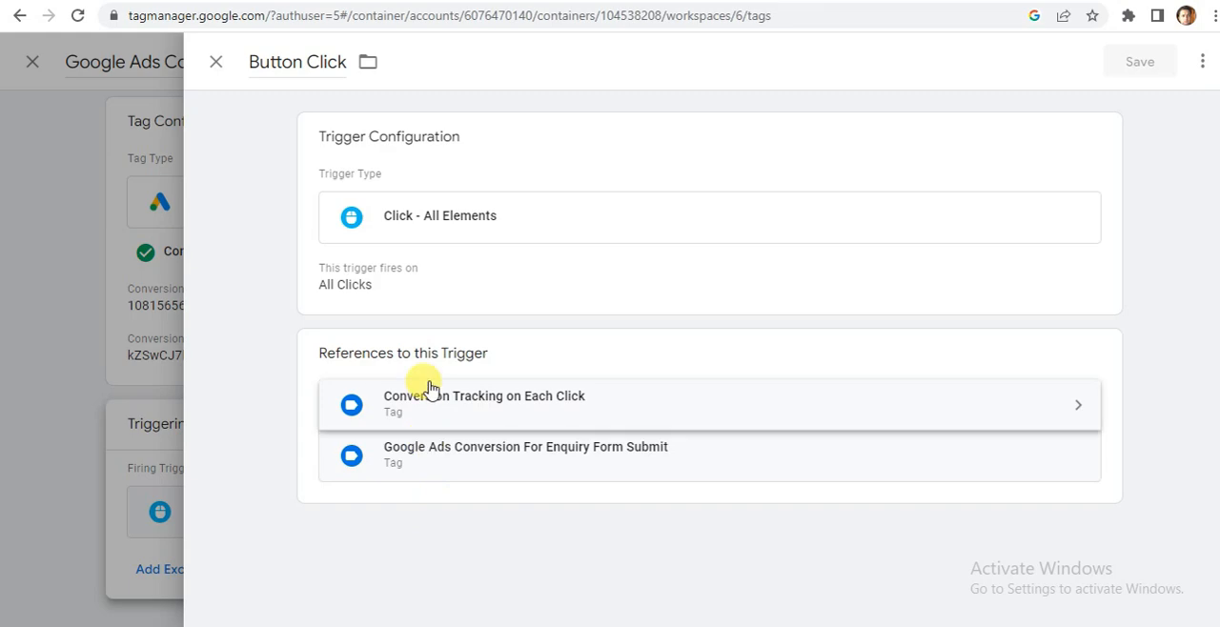
Set the Button Click trigger to fire on Some Clicks, with the condition based on Click Text.
{"action": "left_click", "coordinate": [391, 229]}
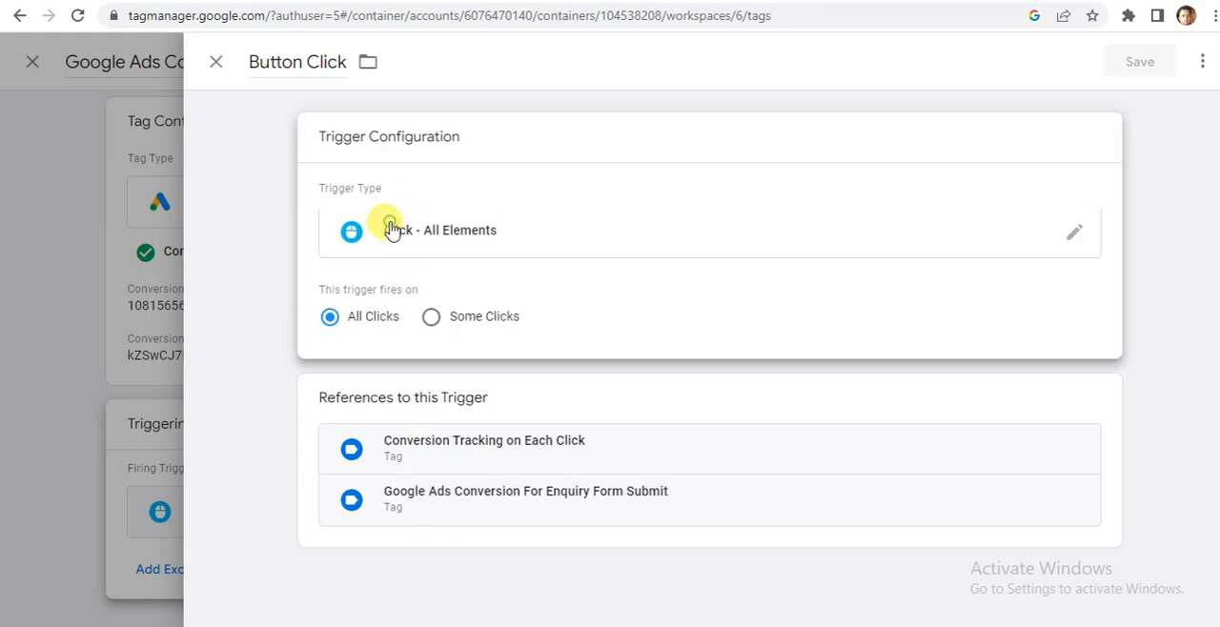
{"action": "left_click", "coordinate": [430, 320]}
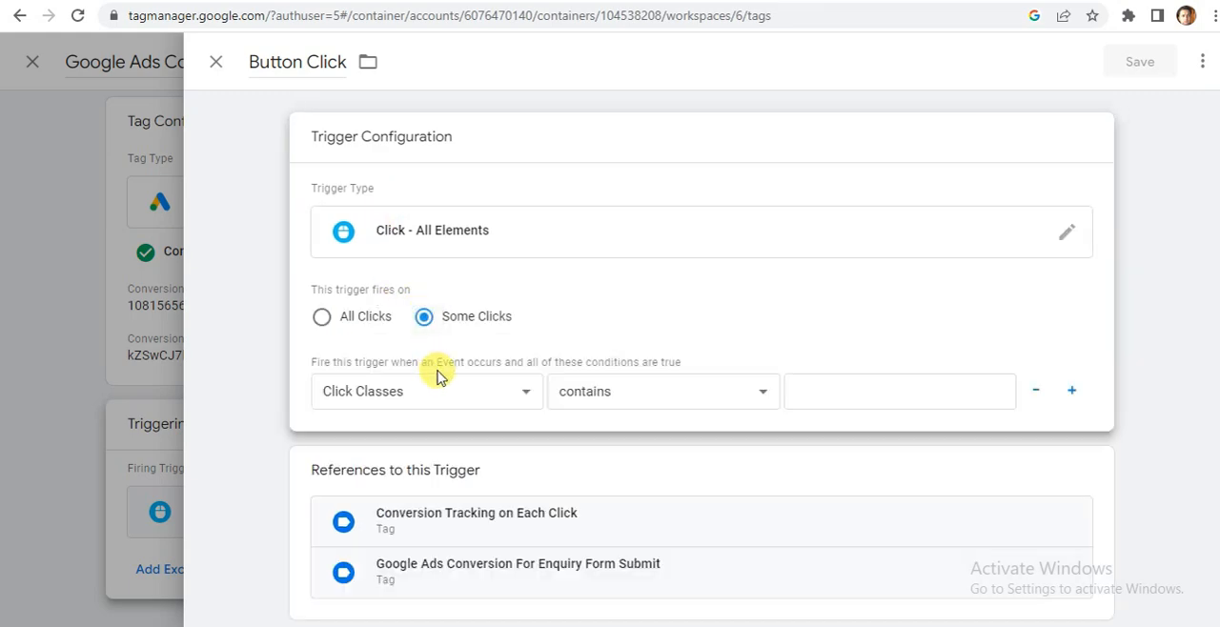
{"action": "left_click", "coordinate": [492, 401]}
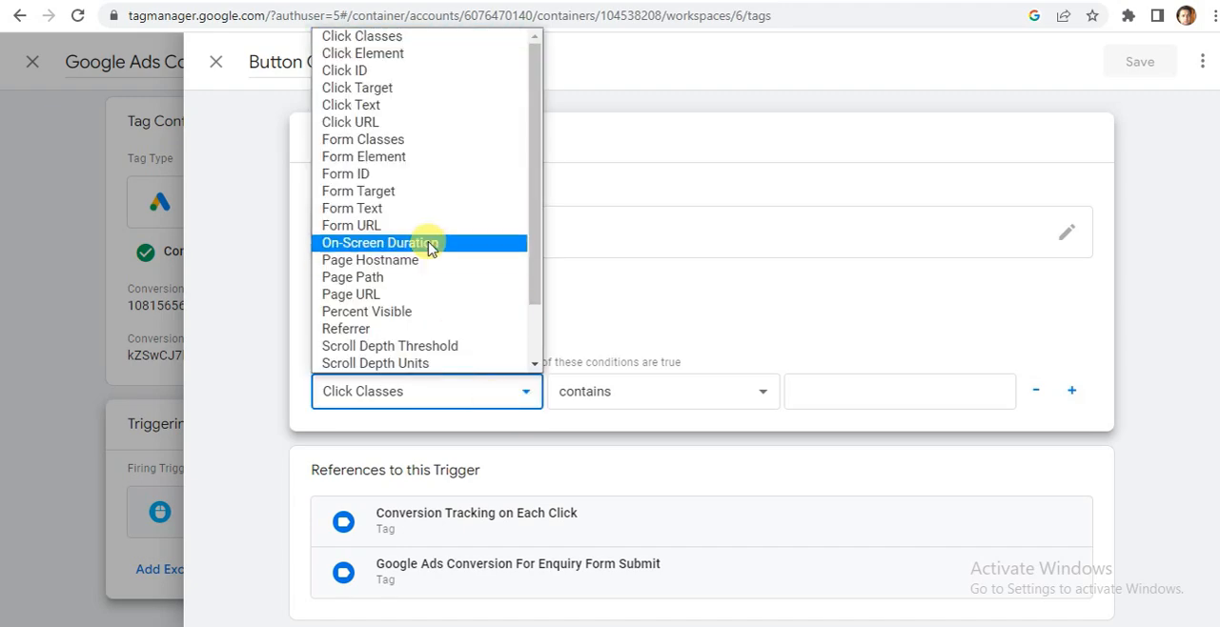
{"action": "left_click", "coordinate": [400, 107]}
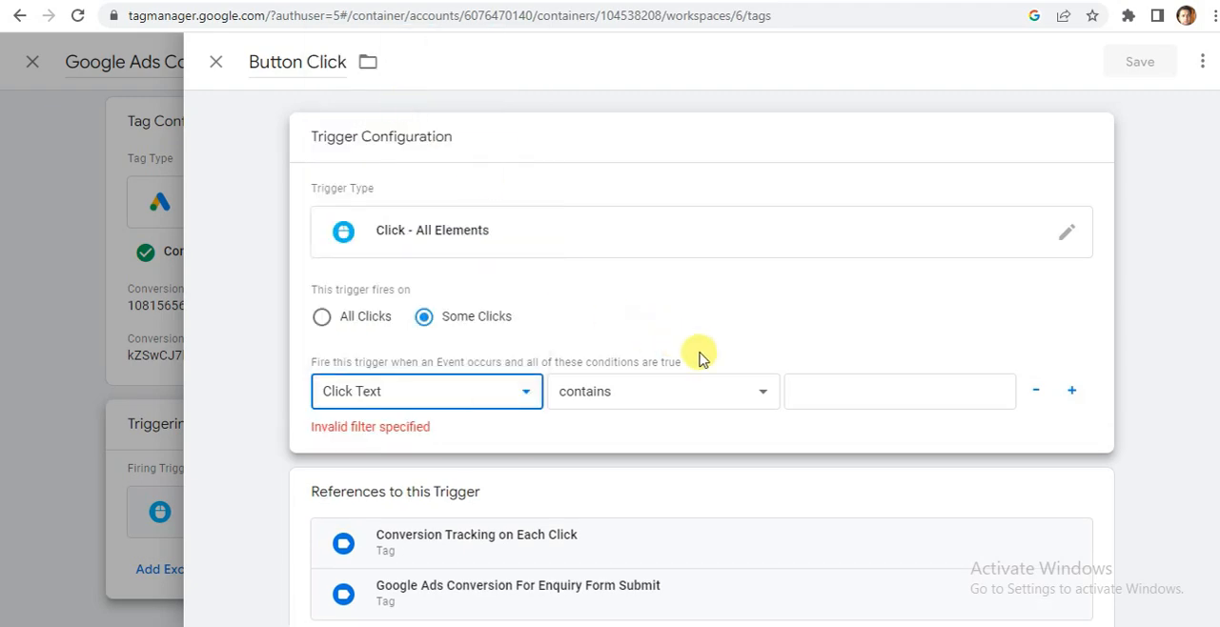
Check the button text on the landing page, set the Click Text condition to contain SEND, save the trigger and close the tag.
{"action": "left_click", "coordinate": [819, 391]}
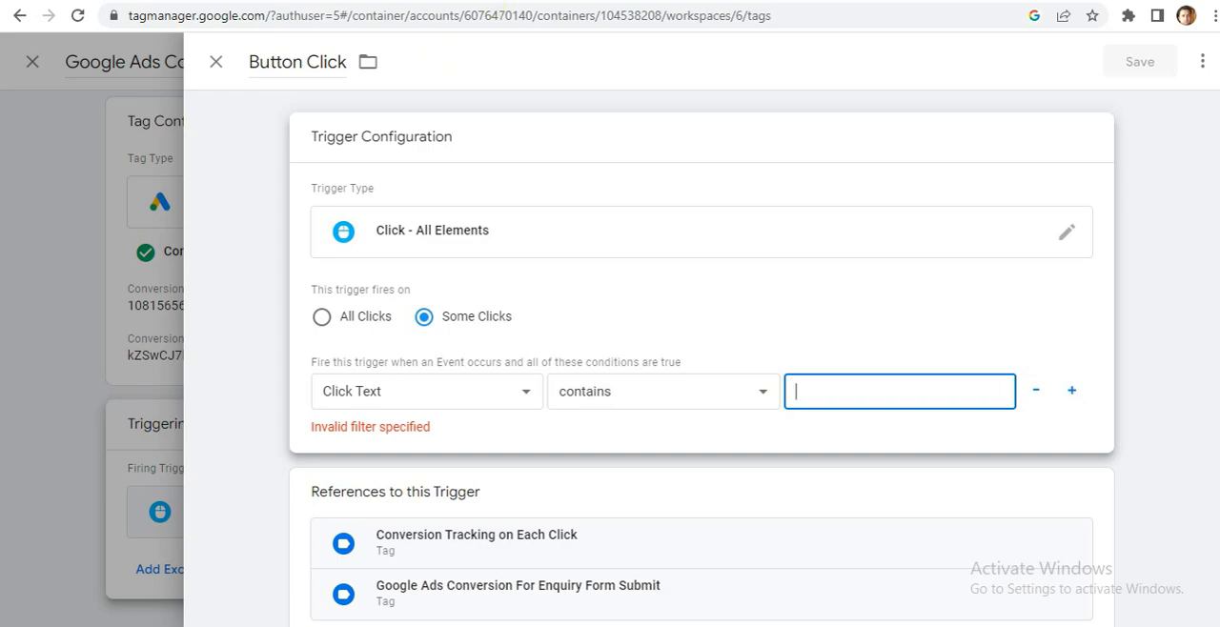
{"action": "left_click", "coordinate": [638, 1]}
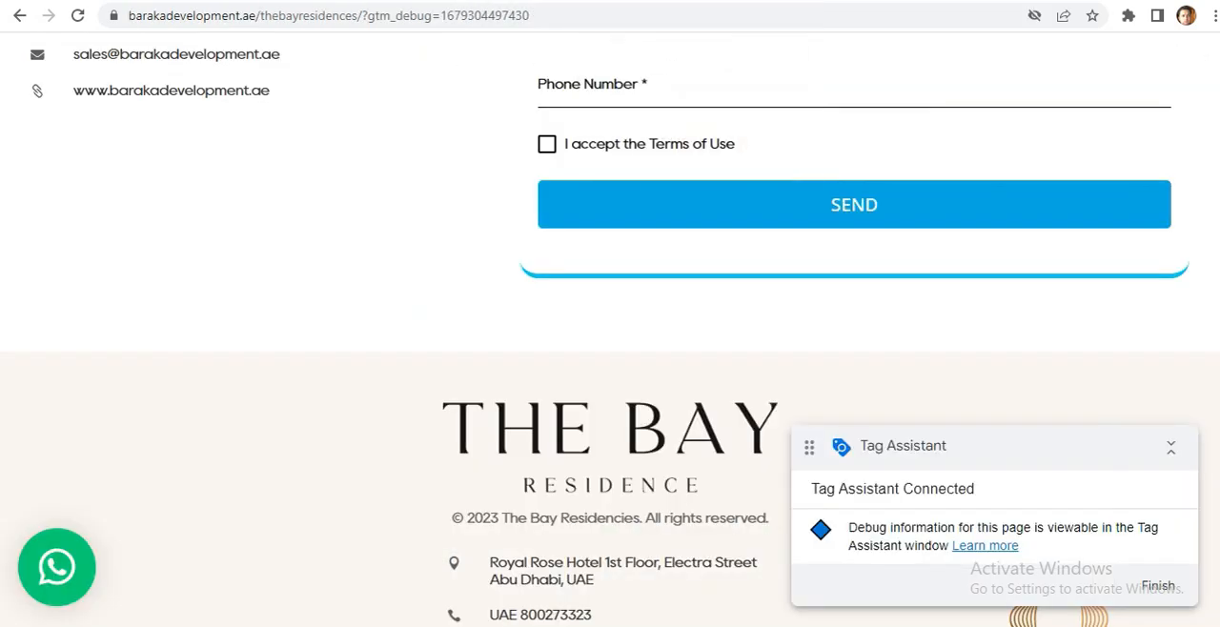
{"action": "key", "text": "ctrl+shift+Tab"}
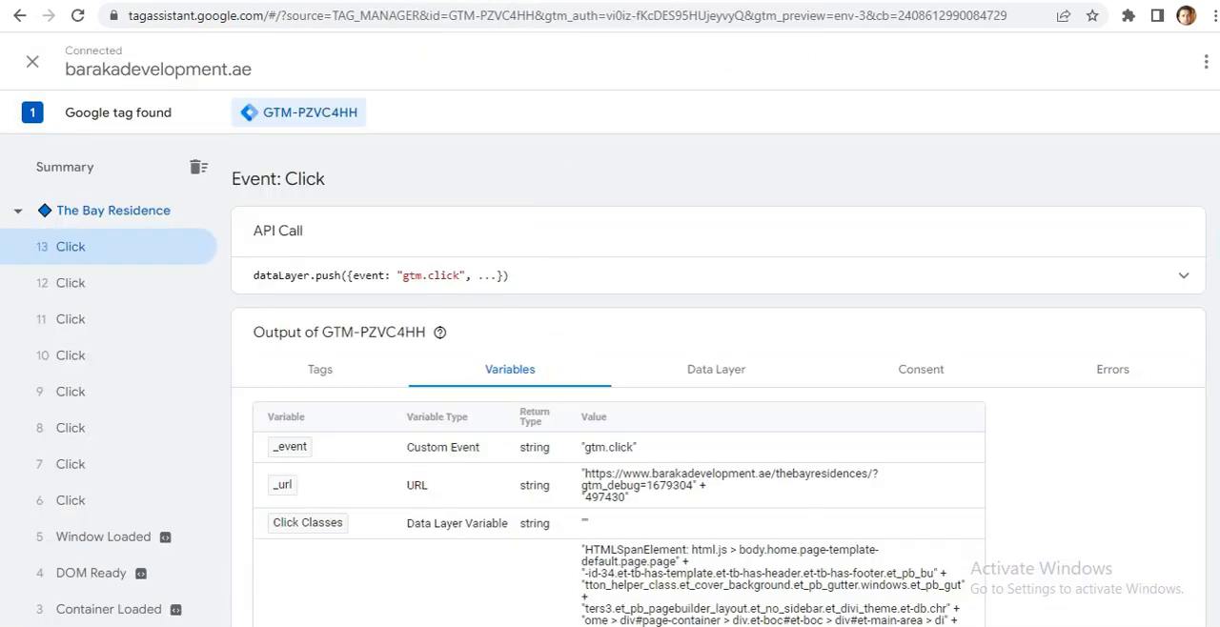
{"action": "scroll", "coordinate": [1200, 381], "scroll_direction": "down", "scroll_amount": 5}
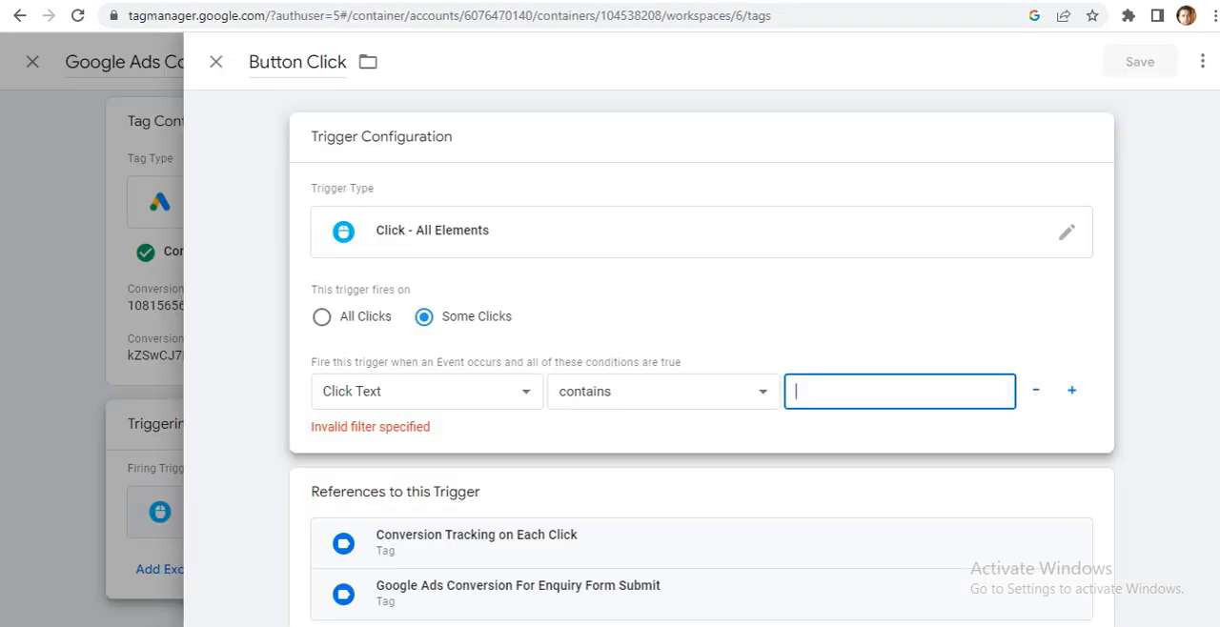
{"action": "type", "text": "SEND"}
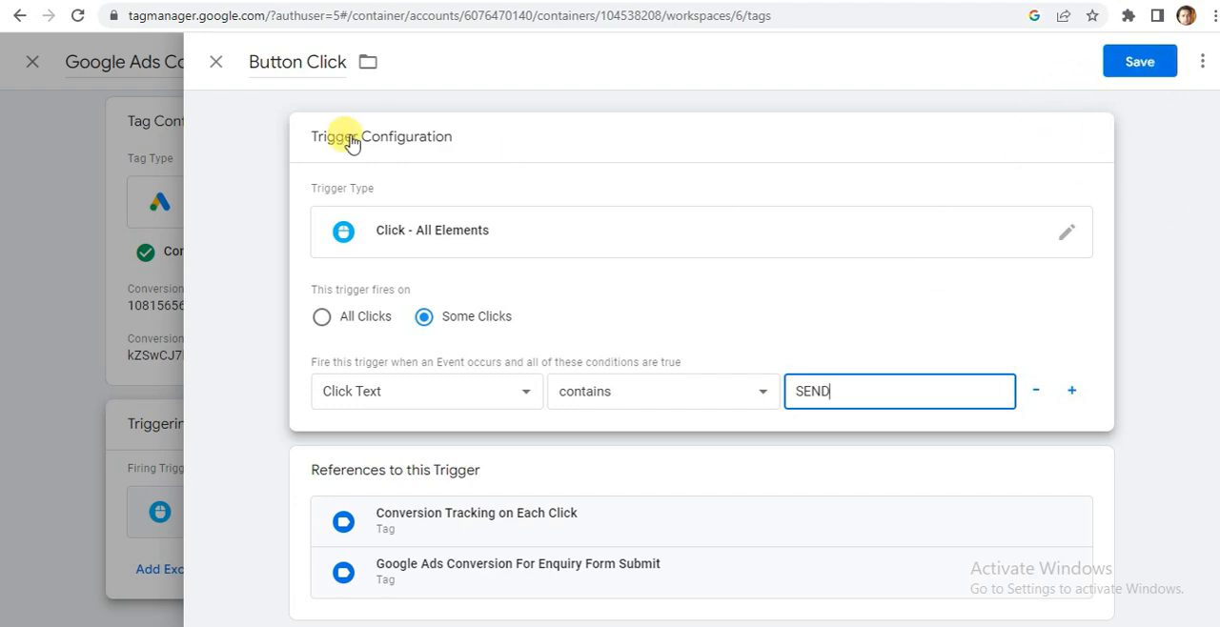
{"action": "left_click", "coordinate": [1139, 80]}
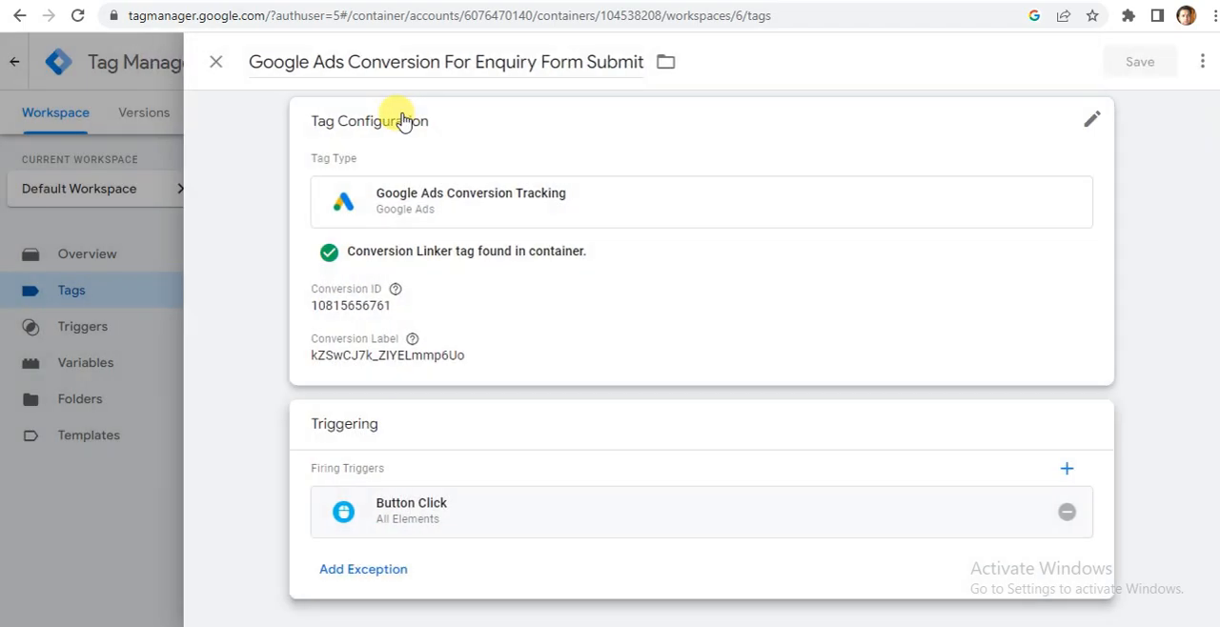
{"action": "left_click", "coordinate": [217, 64]}
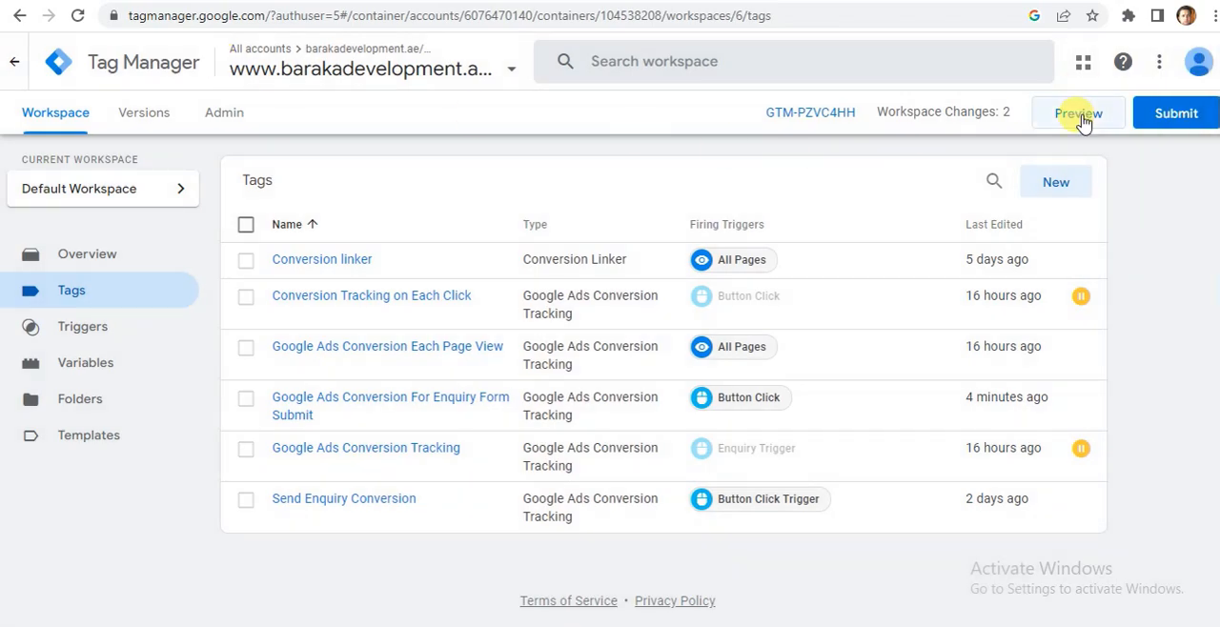
Start a new preview session of the workspace and switch to the connected landing page.
{"action": "left_click", "coordinate": [1080, 118]}
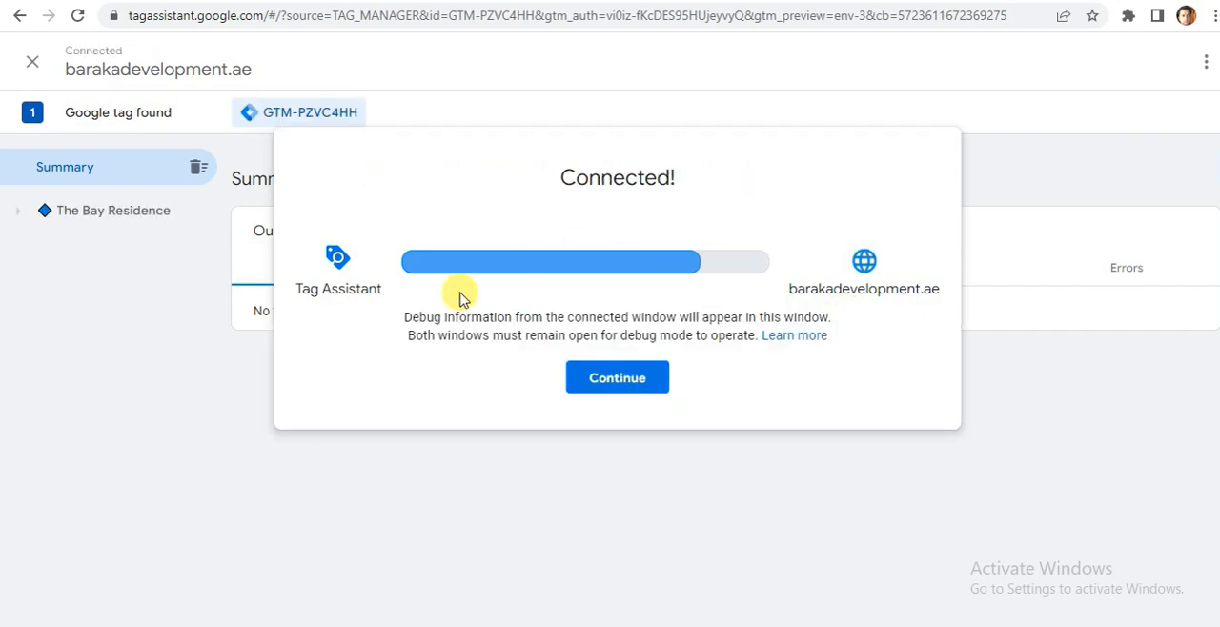
{"action": "left_click", "coordinate": [616, 377]}
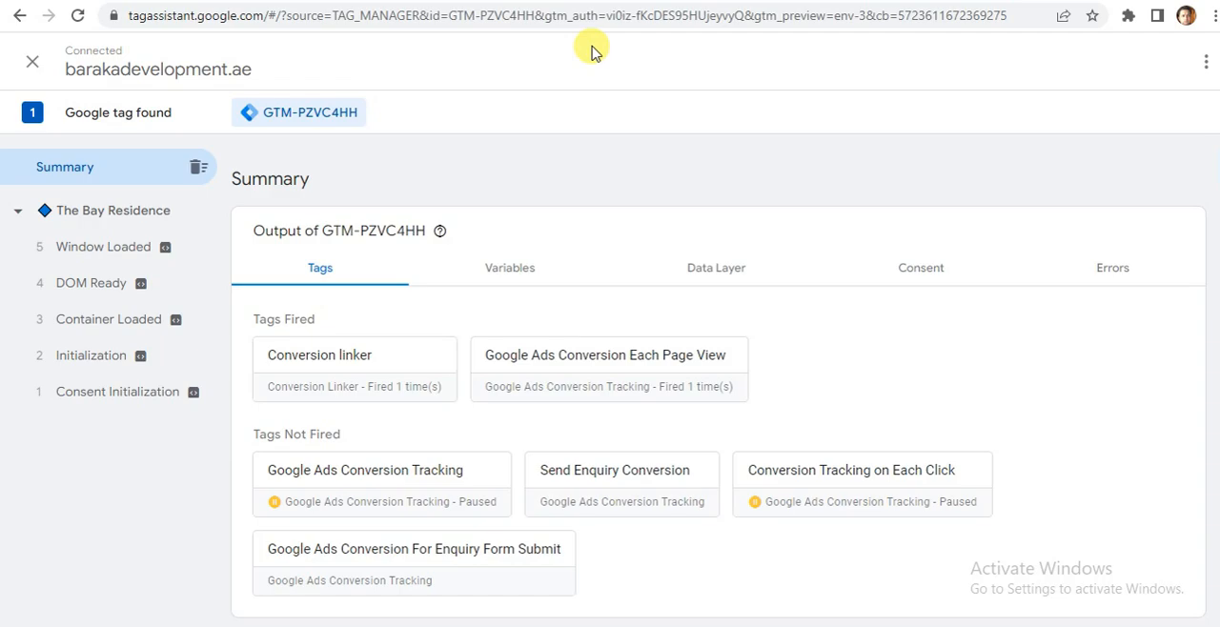
{"action": "left_click", "coordinate": [592, 1]}
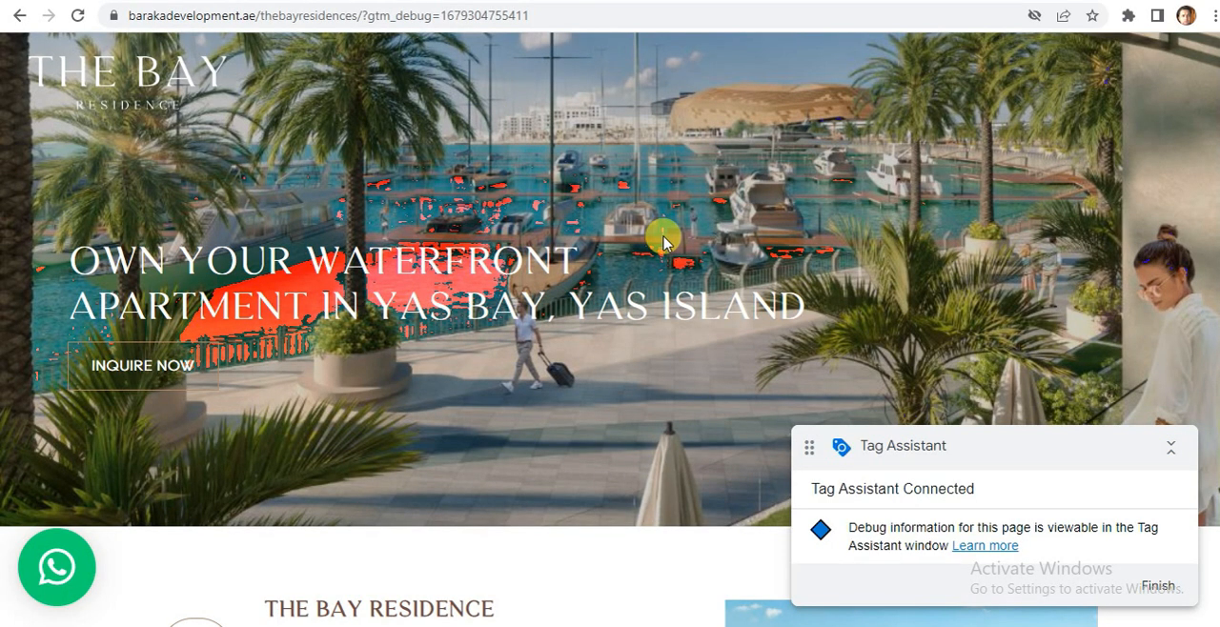
Test the INQUIRE NOW button above Community Features and review in Tag Assistant which tags fired on Click event 6.
{"action": "scroll", "coordinate": [610, 329], "scroll_direction": "down", "scroll_amount": 15}
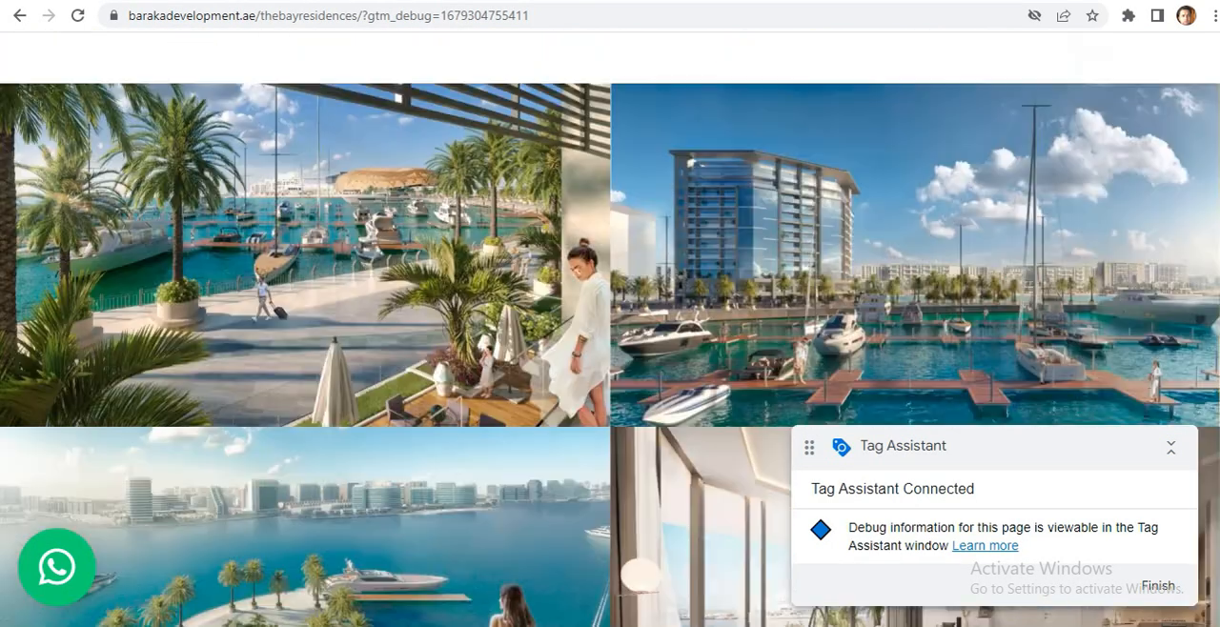
{"action": "scroll", "coordinate": [654, 250], "scroll_direction": "down", "scroll_amount": 9}
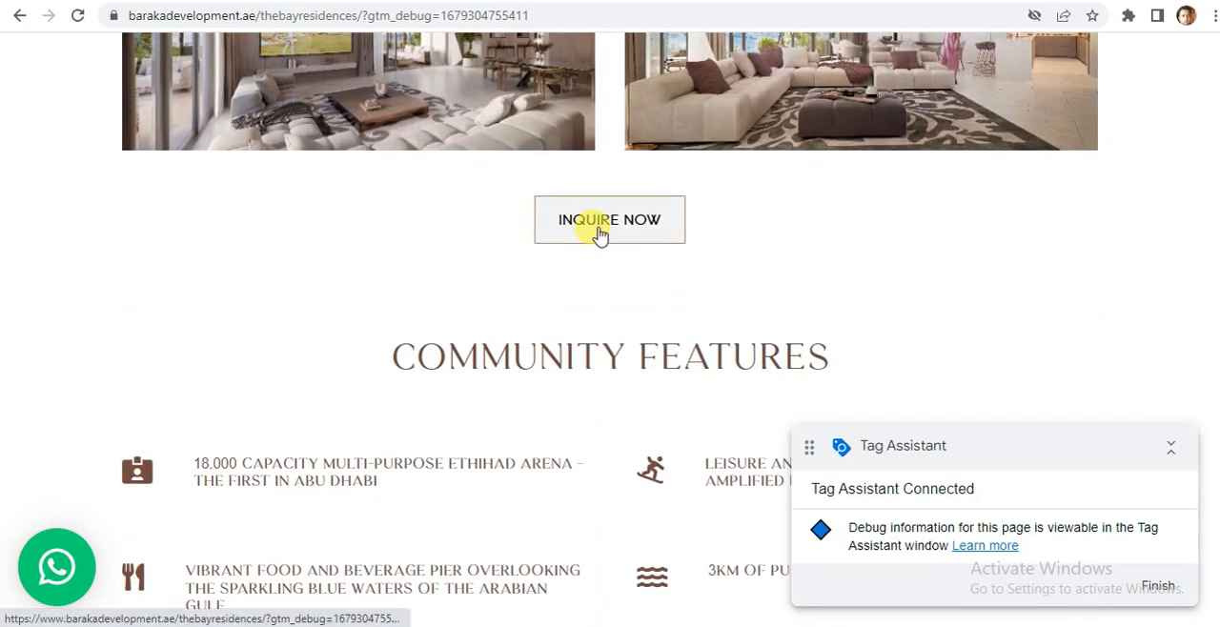
{"action": "left_click", "coordinate": [599, 234]}
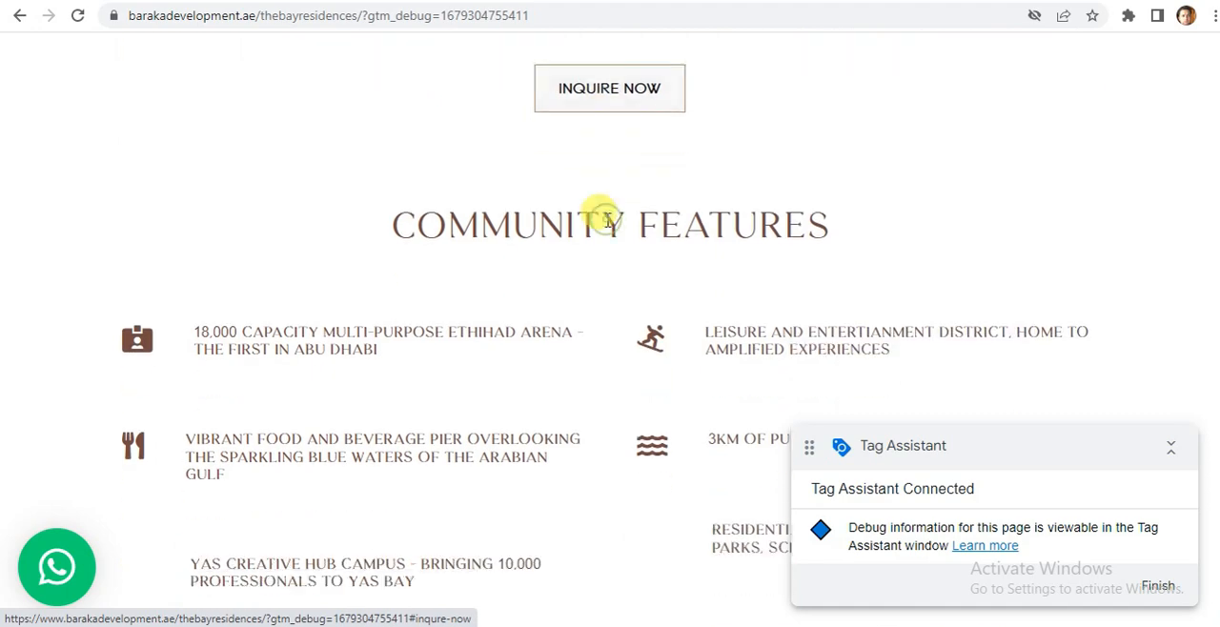
{"action": "left_click", "coordinate": [410, 1]}
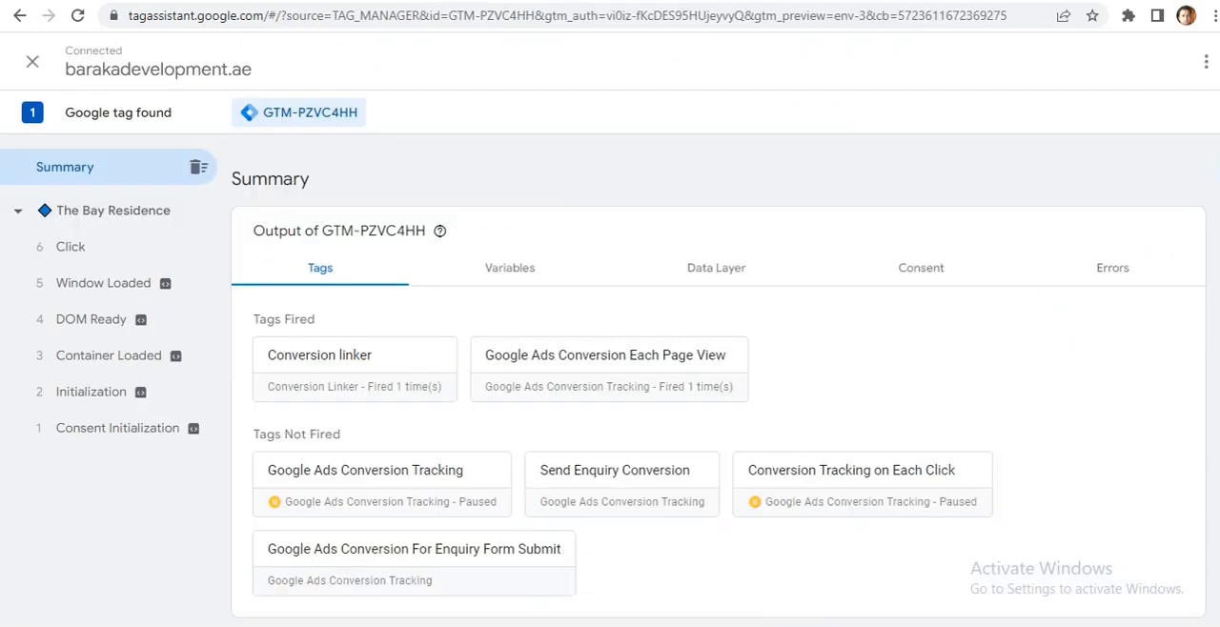
{"action": "left_click", "coordinate": [72, 252]}
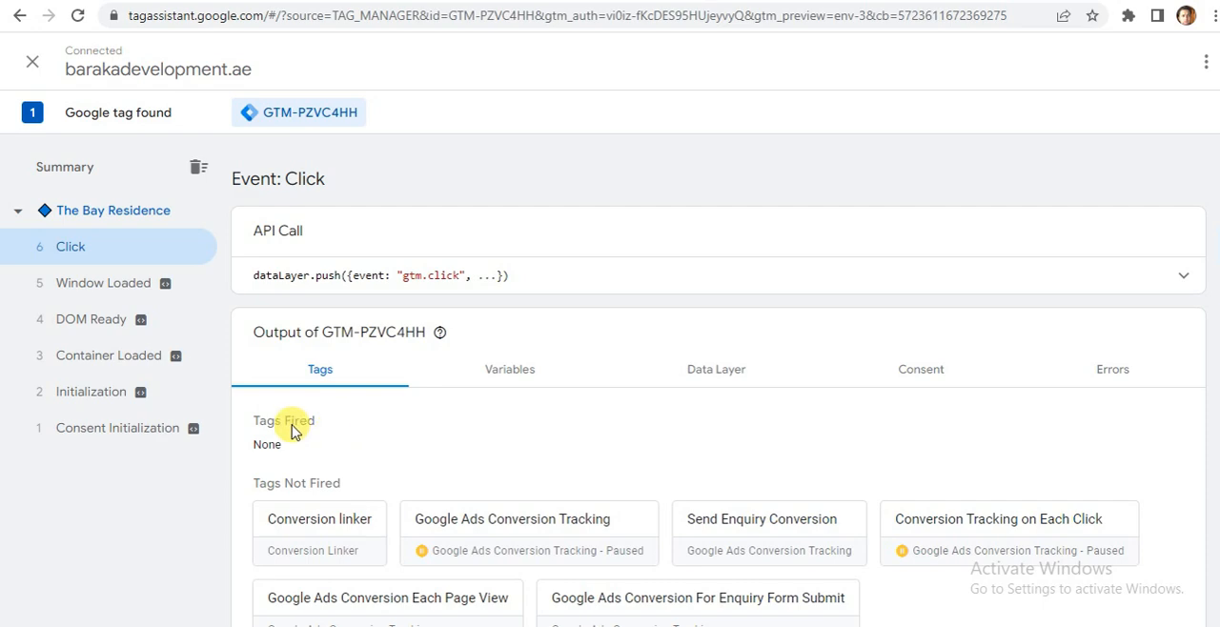
Fill in the landing page's contact form with first name Test, last name testin2 and a test email address.
{"action": "scroll", "coordinate": [718, 391], "scroll_direction": "down", "scroll_amount": 1}
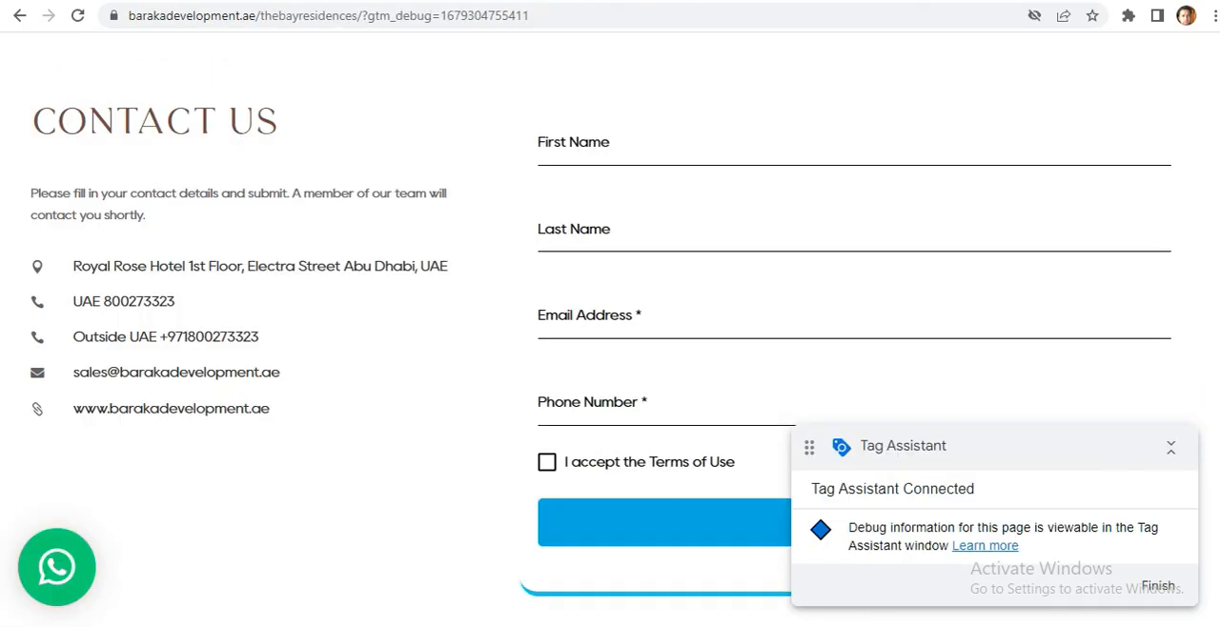
{"action": "left_click", "coordinate": [619, 145]}
{"action": "type", "text": "test"}
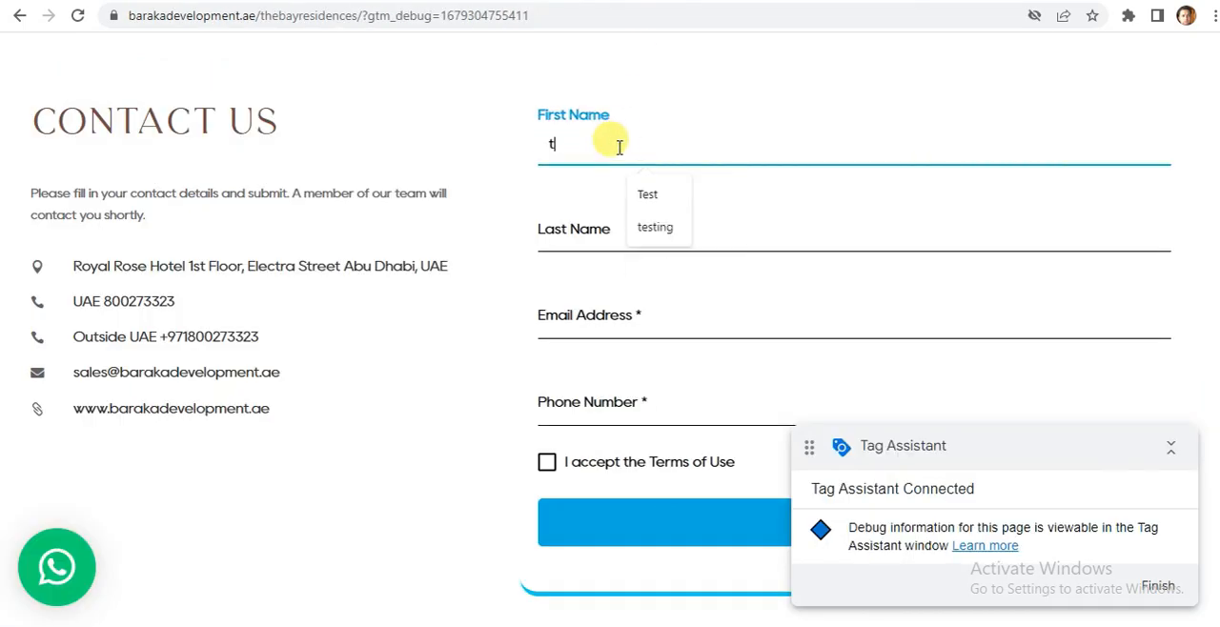
{"action": "left_click", "coordinate": [649, 196]}
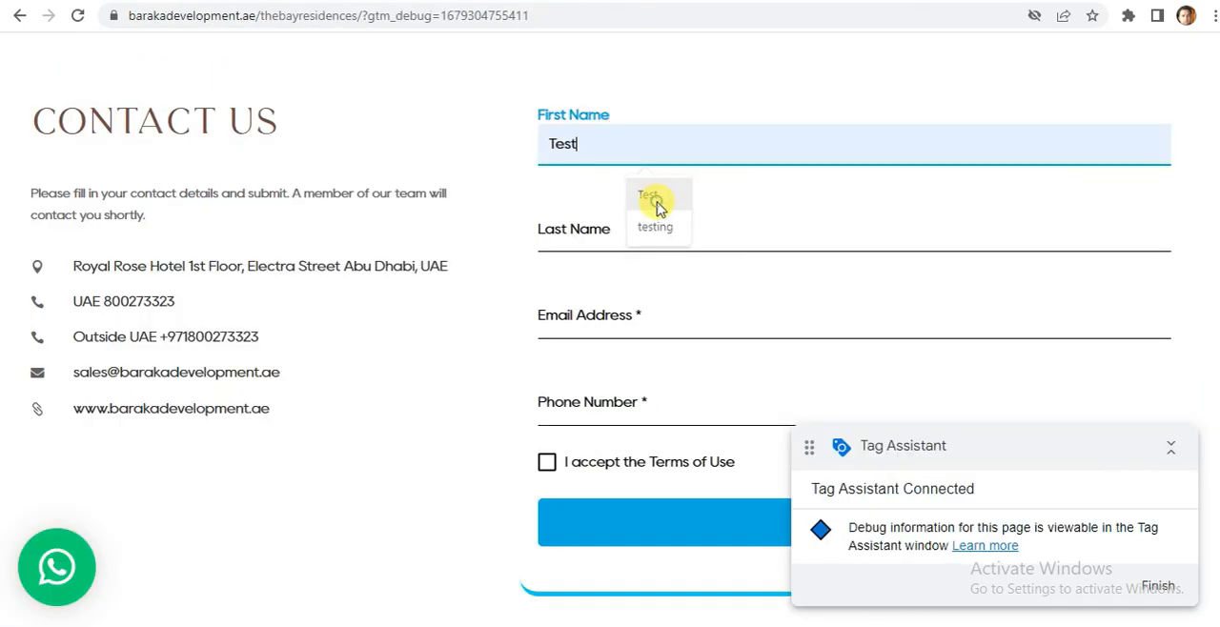
{"action": "left_click", "coordinate": [579, 233]}
{"action": "type", "text": "testin2"}
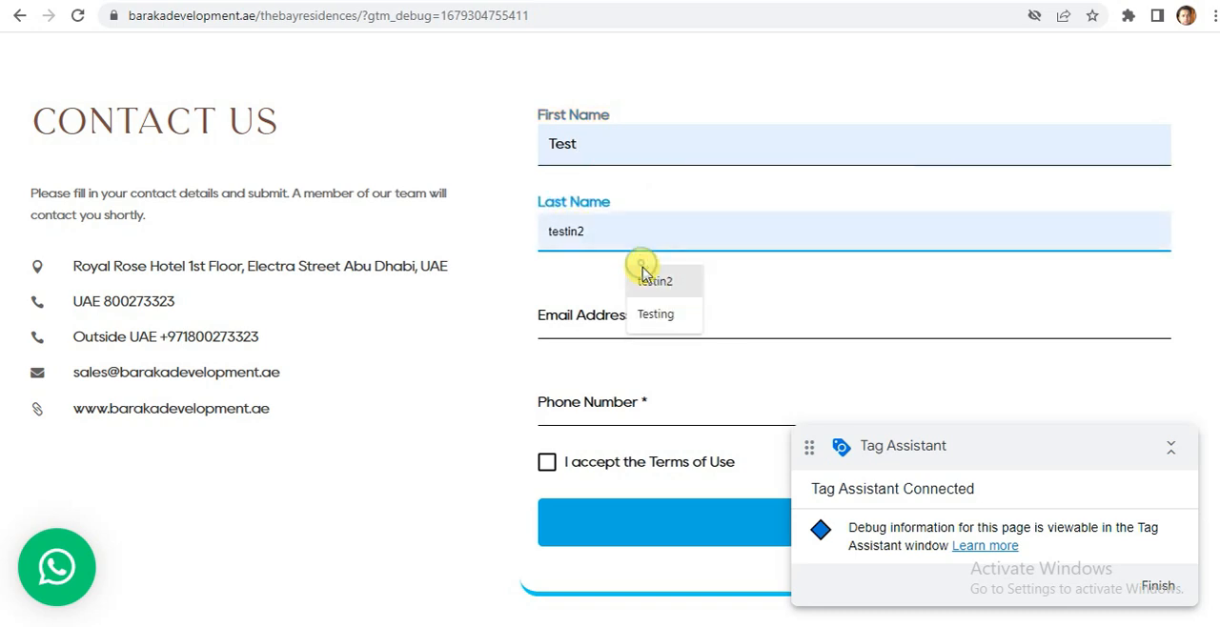
{"action": "left_click", "coordinate": [643, 273]}
{"action": "left_click", "coordinate": [571, 315]}
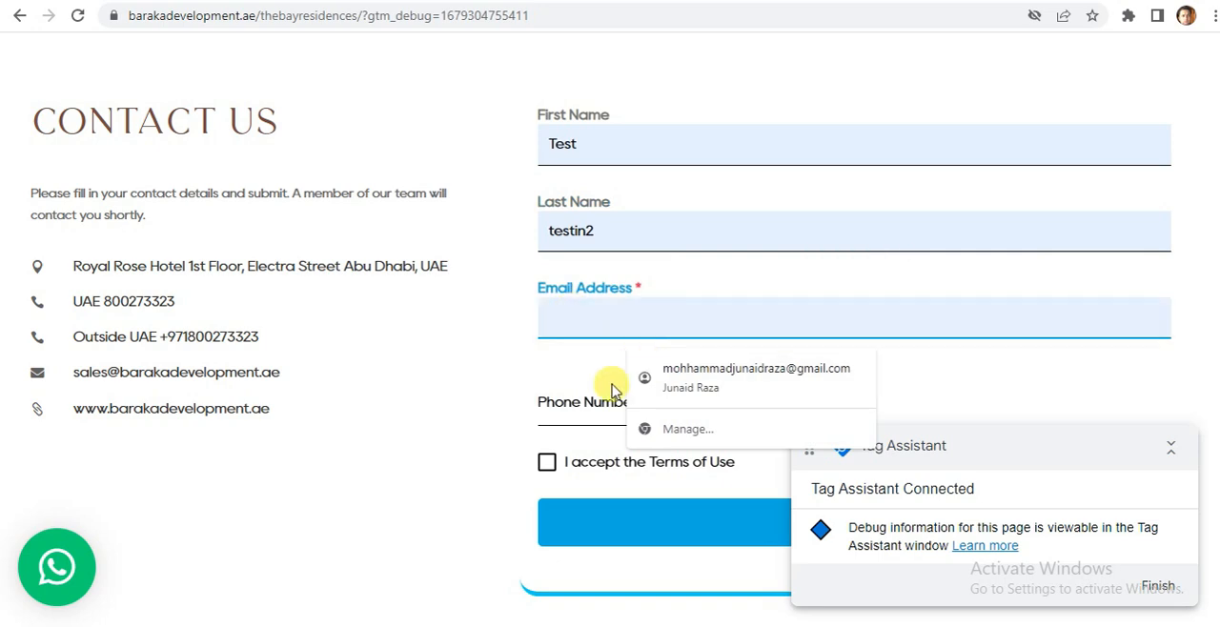
{"action": "type", "text": "test"}
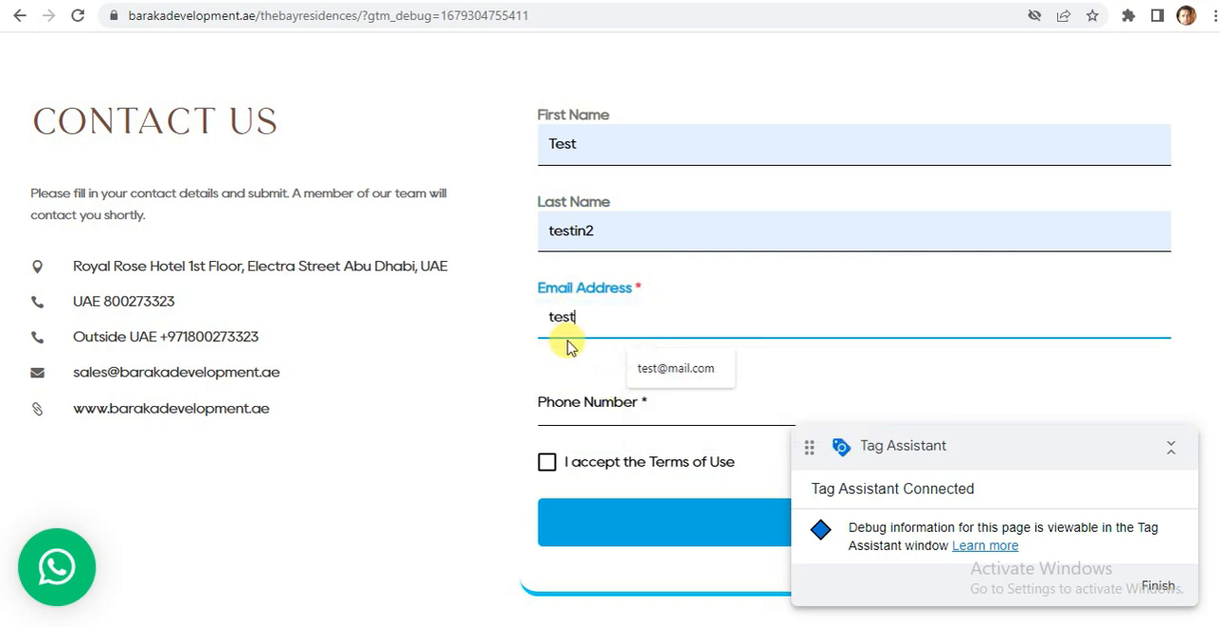
{"action": "left_click", "coordinate": [675, 368]}
Enter a test phone number in the contact form, correcting its digits.
{"action": "left_click", "coordinate": [608, 404]}
{"action": "type", "text": "08"}
{"action": "type", "text": "7"}
{"action": "key", "text": "BackSpace"}
{"action": "key", "text": "BackSpace"}
{"action": "type", "text": "4"}
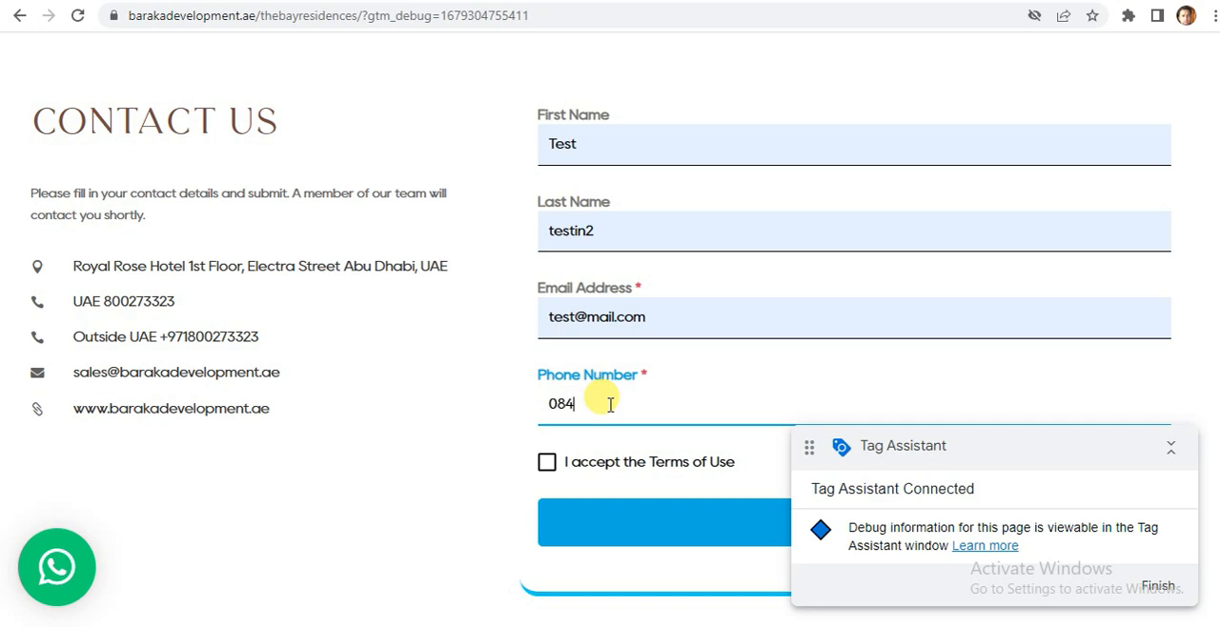
{"action": "type", "text": "5481"}
{"action": "left_click_drag", "start_coordinate": [609, 404], "coordinate": [558, 404]}
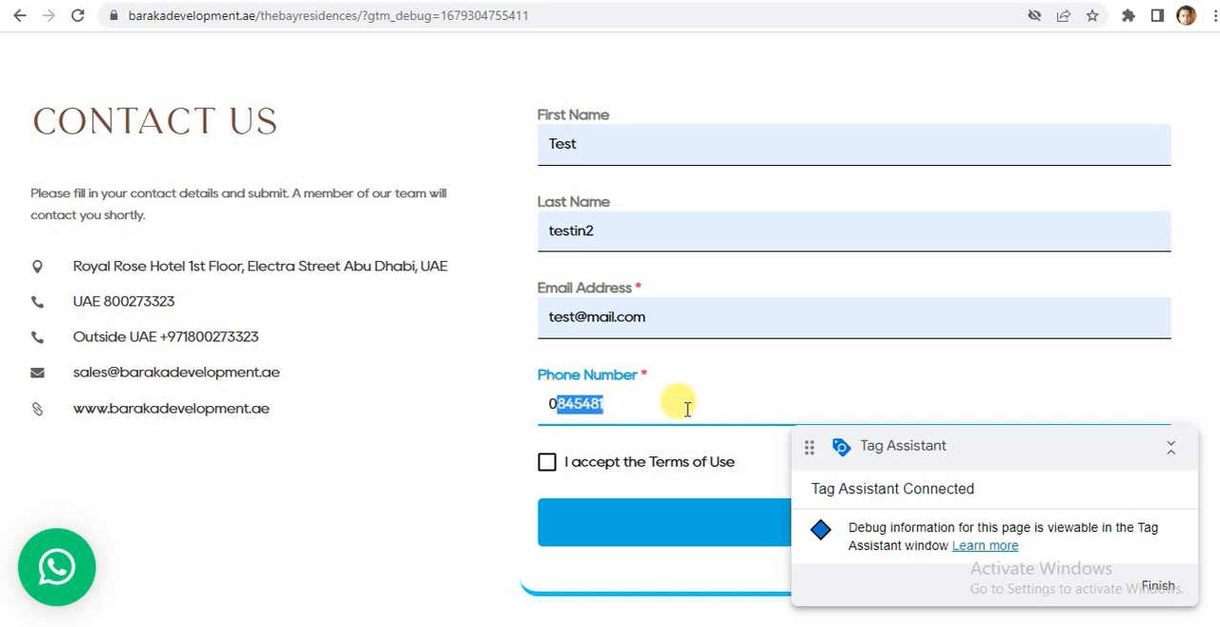
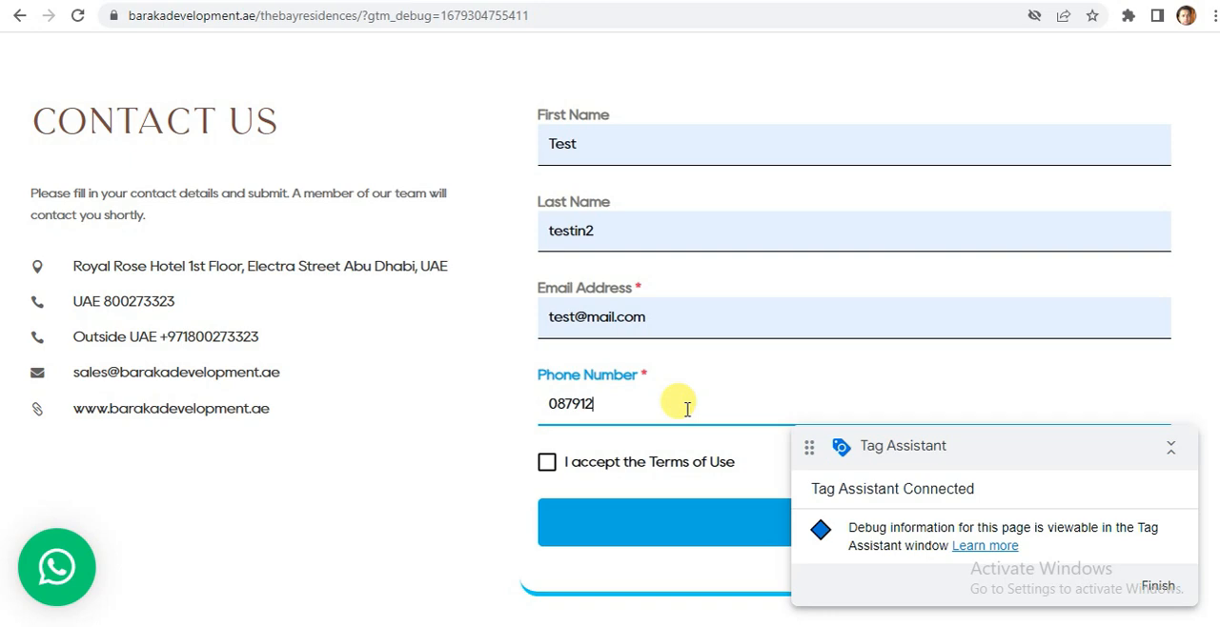
Accept the Terms of Use, collapse the Tag Assistant overlay and submit the contact form.
{"action": "left_click", "coordinate": [546, 463]}
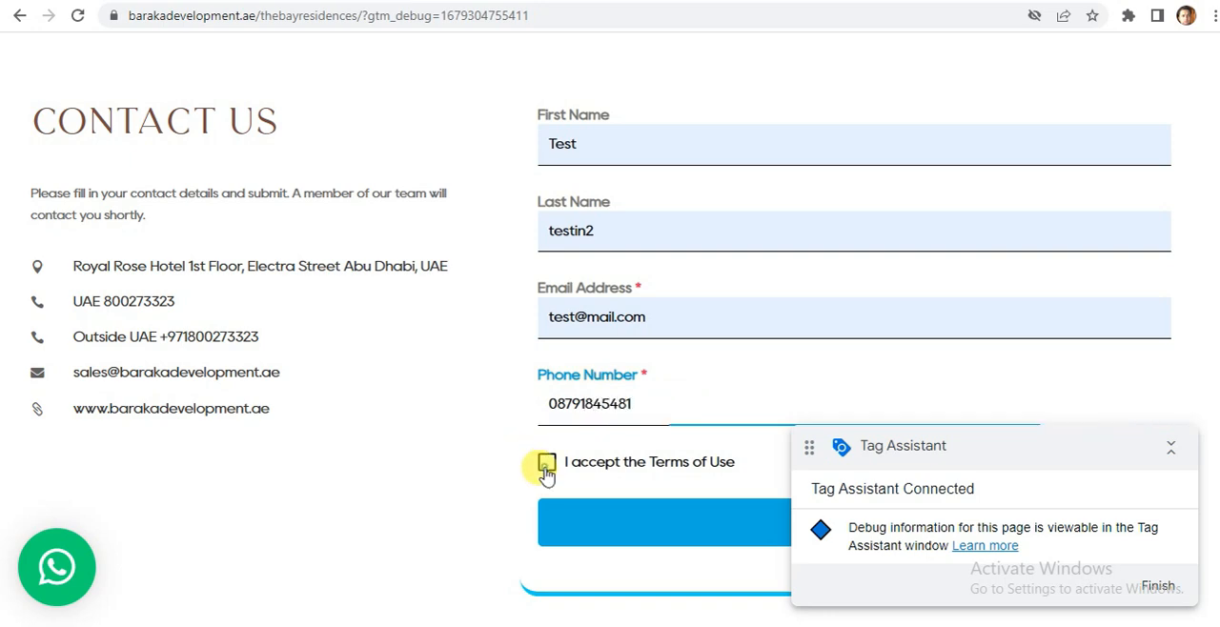
{"action": "left_click", "coordinate": [1167, 447]}
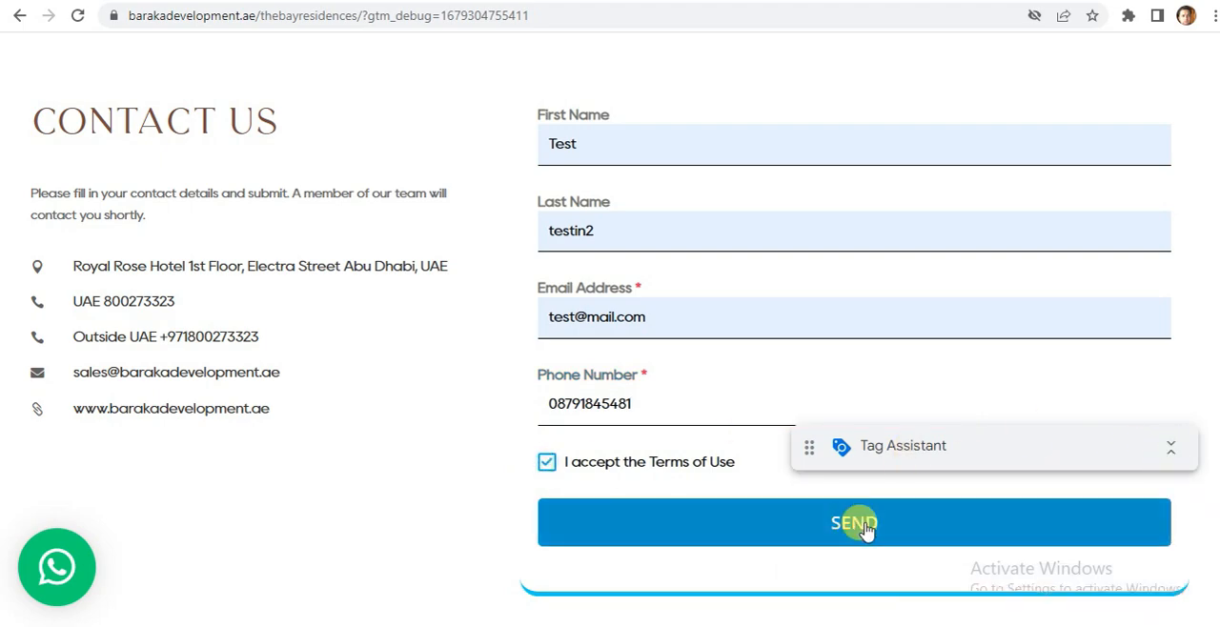
{"action": "left_click", "coordinate": [865, 526]}
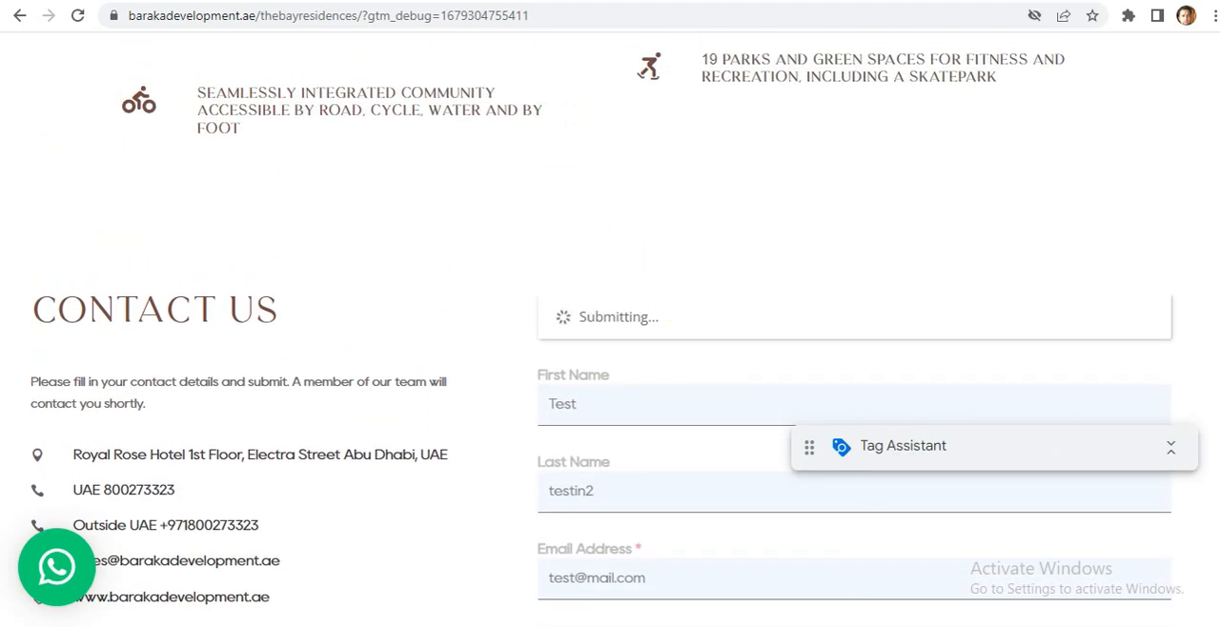
Switch to Tag Assistant and compare which tags fired on Click events 14, 12 and 13 after the contact form submission.
{"action": "left_click", "coordinate": [381, 1]}
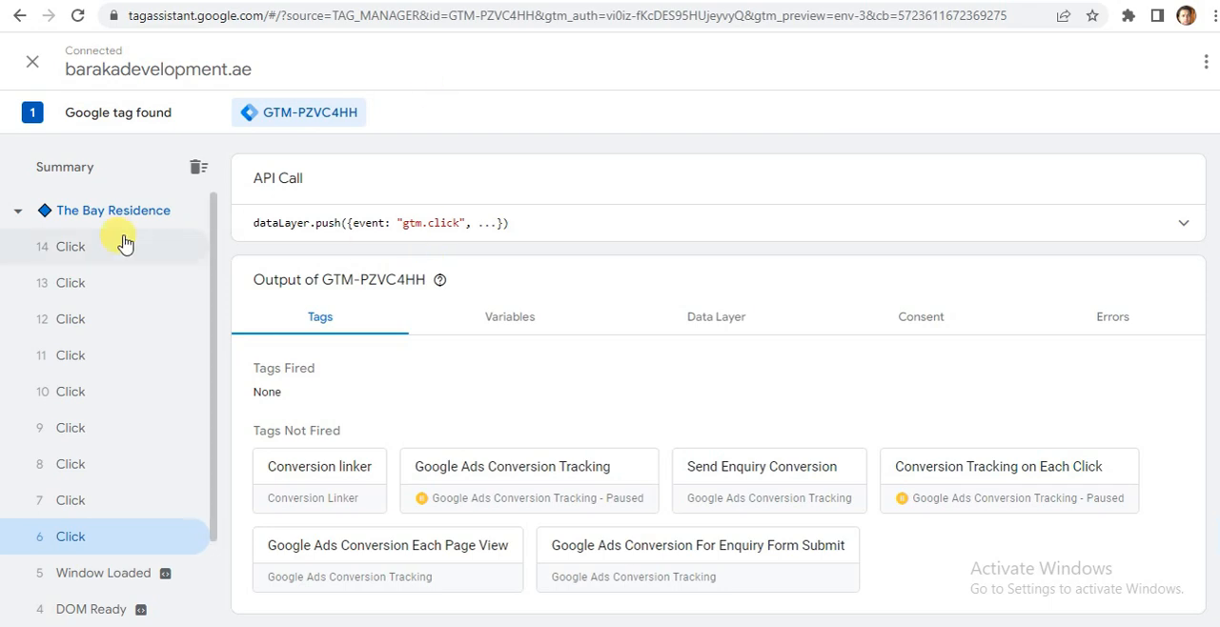
{"action": "left_click", "coordinate": [74, 252]}
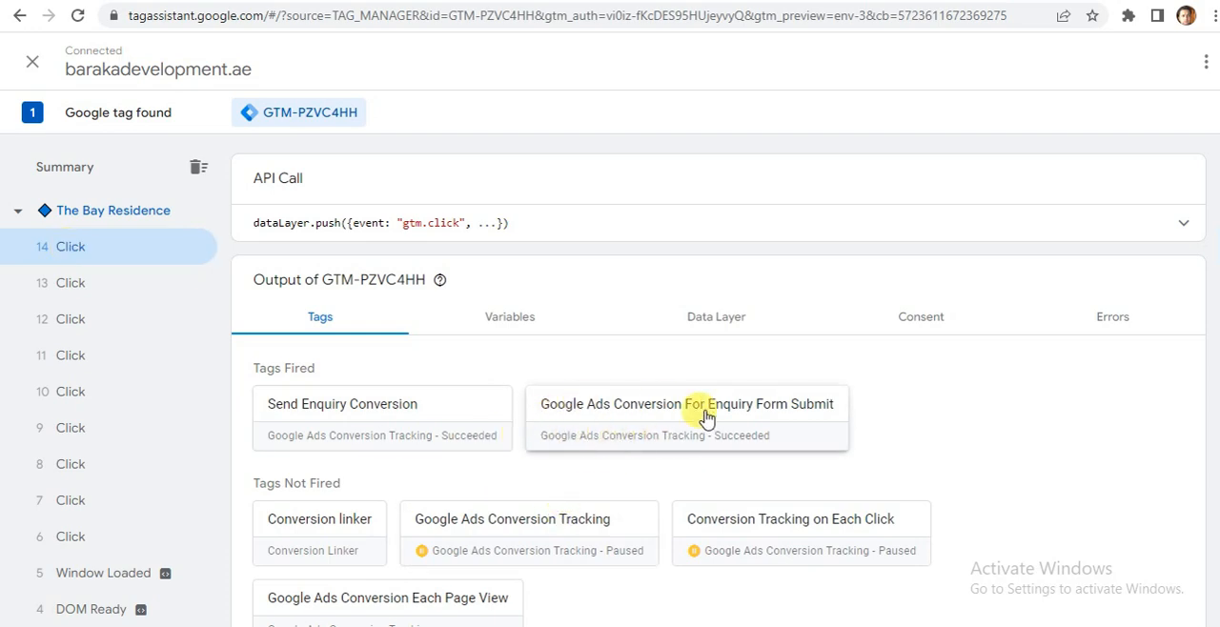
{"action": "left_click", "coordinate": [71, 317]}
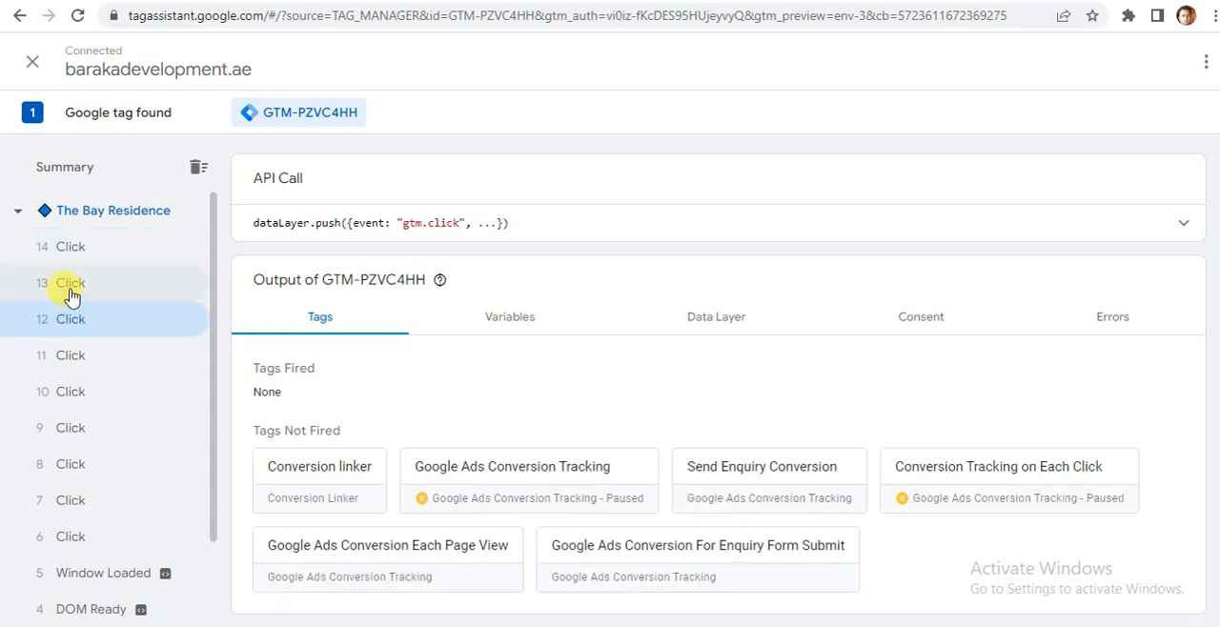
{"action": "left_click", "coordinate": [72, 294]}
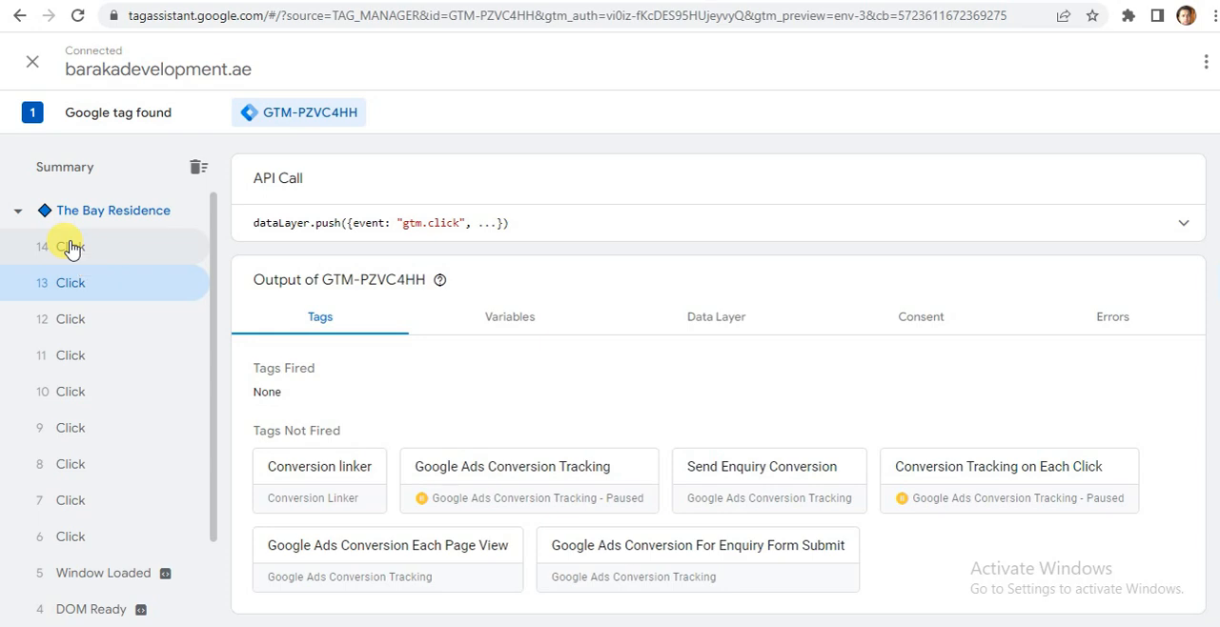
{"action": "left_click", "coordinate": [70, 247]}
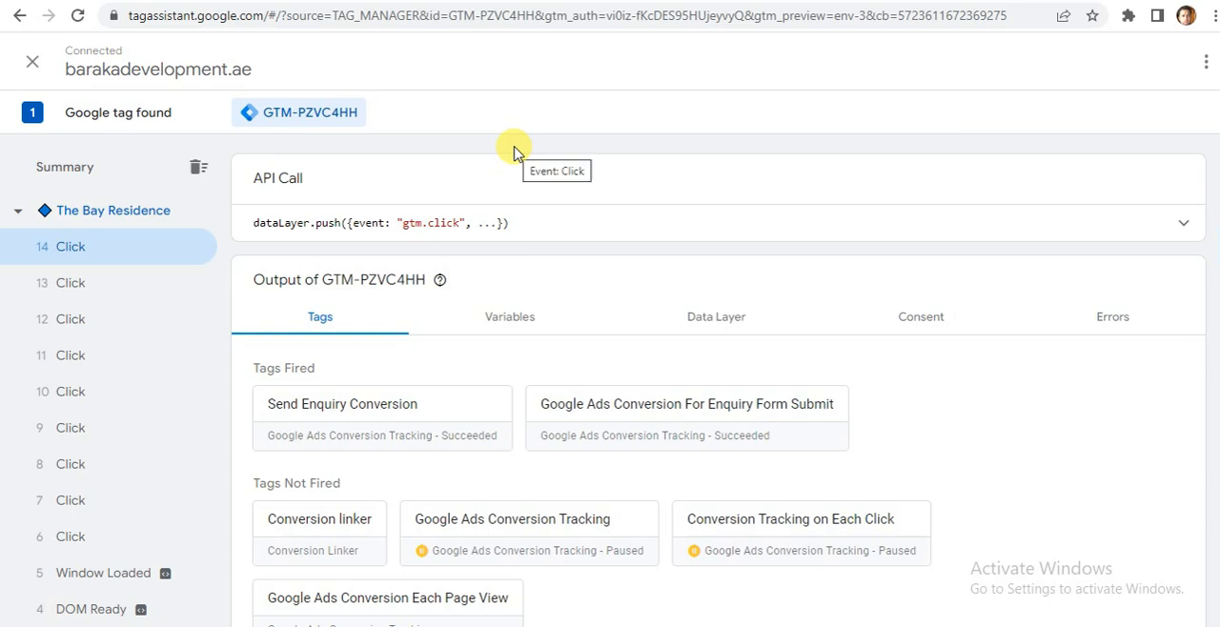
Switch to Tag Manager, draft a publish submission with version name "Enquiry Form Submit Tag Created" and close it without publishing.
{"action": "key", "text": "ctrl+shift+Tab"}
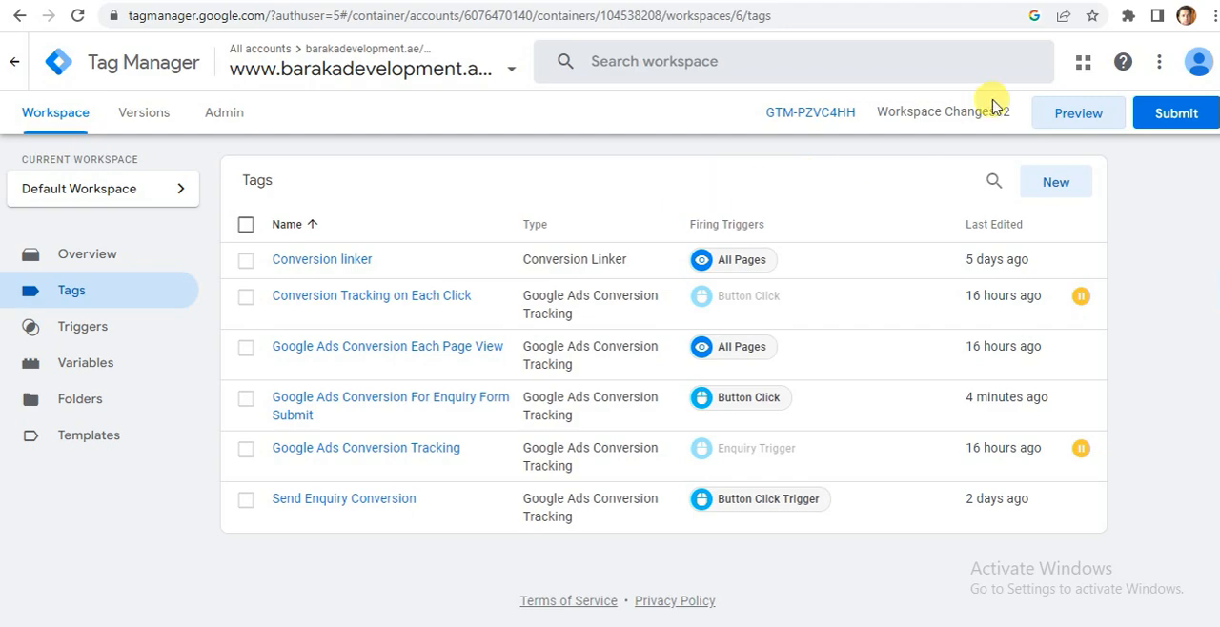
{"action": "left_click", "coordinate": [1182, 116]}
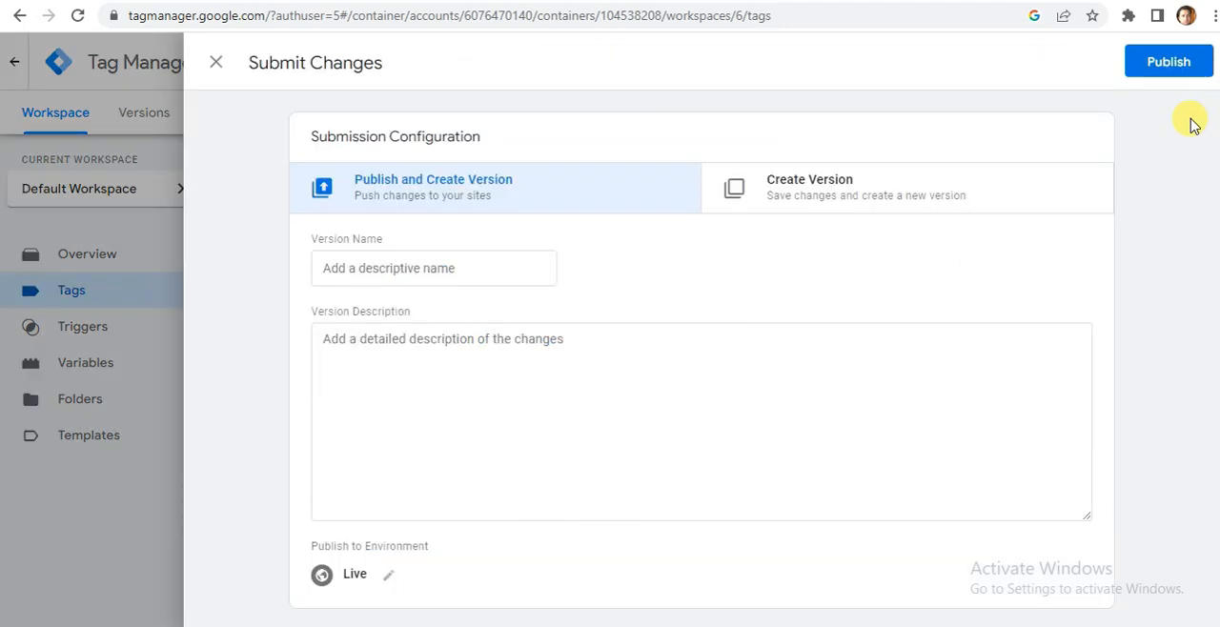
{"action": "left_click", "coordinate": [374, 274]}
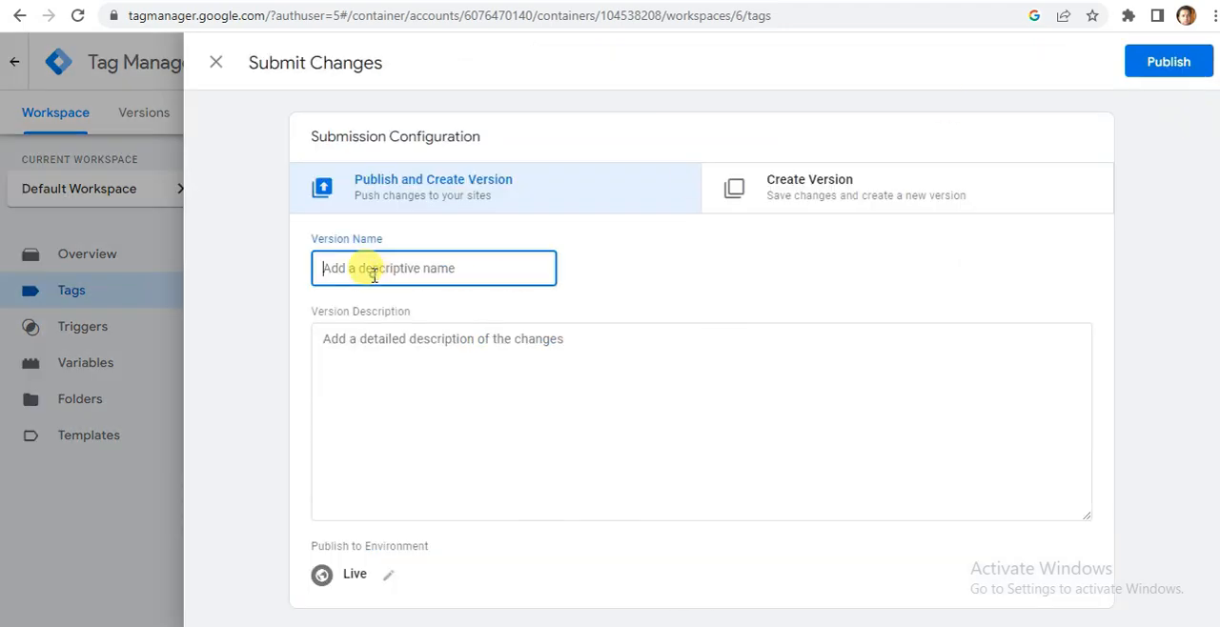
{"action": "type", "text": "Enqui"}
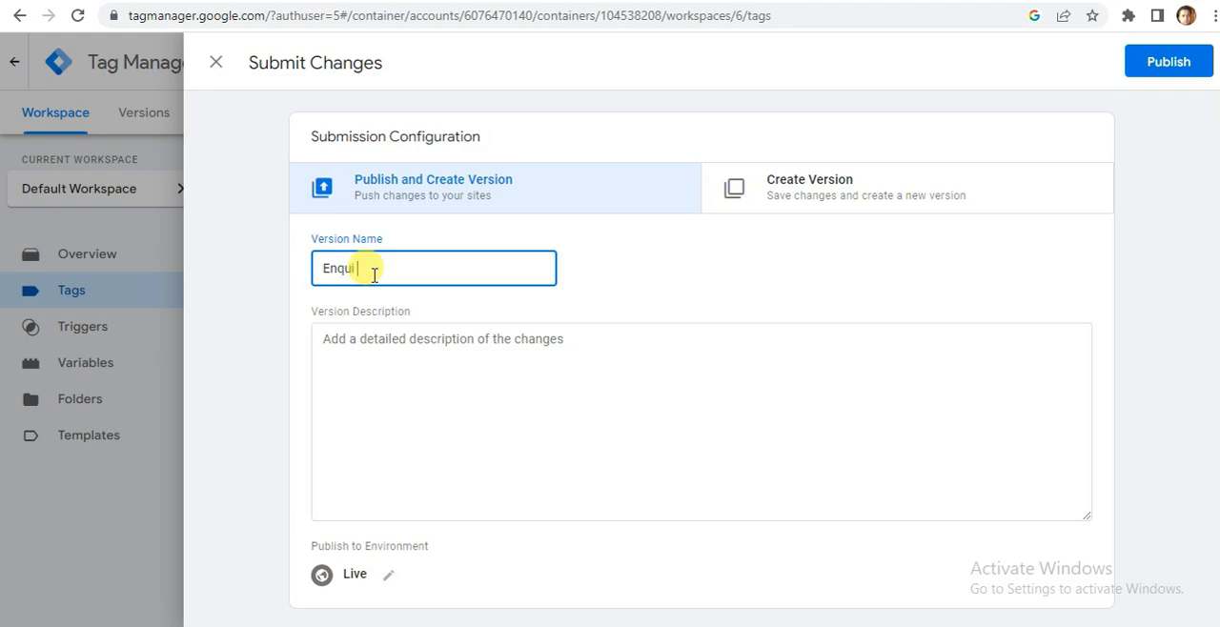
{"action": "type", "text": "ry Form Submit Ta"}
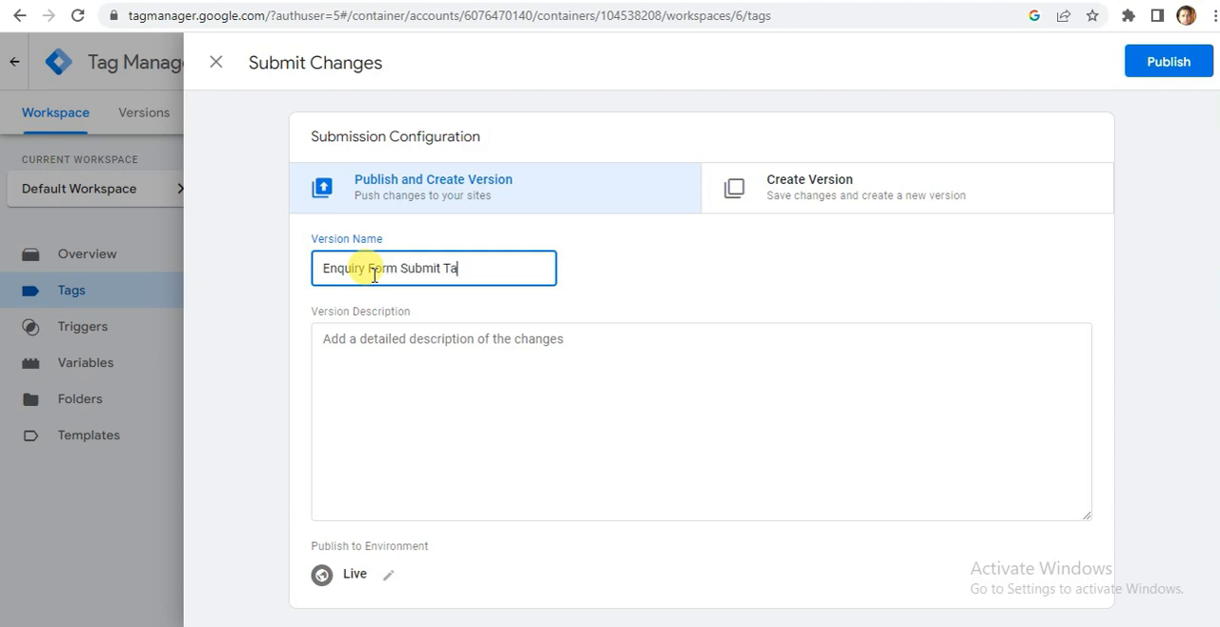
{"action": "type", "text": "g Created"}
{"action": "left_click", "coordinate": [334, 339]}
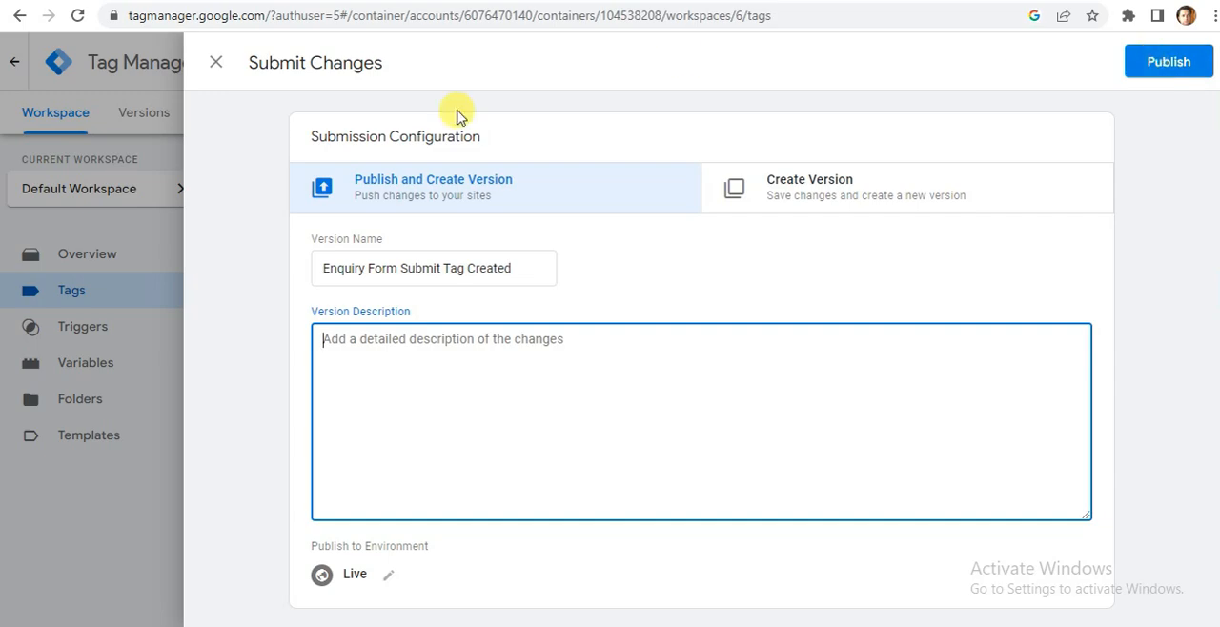
{"action": "left_click", "coordinate": [216, 64]}
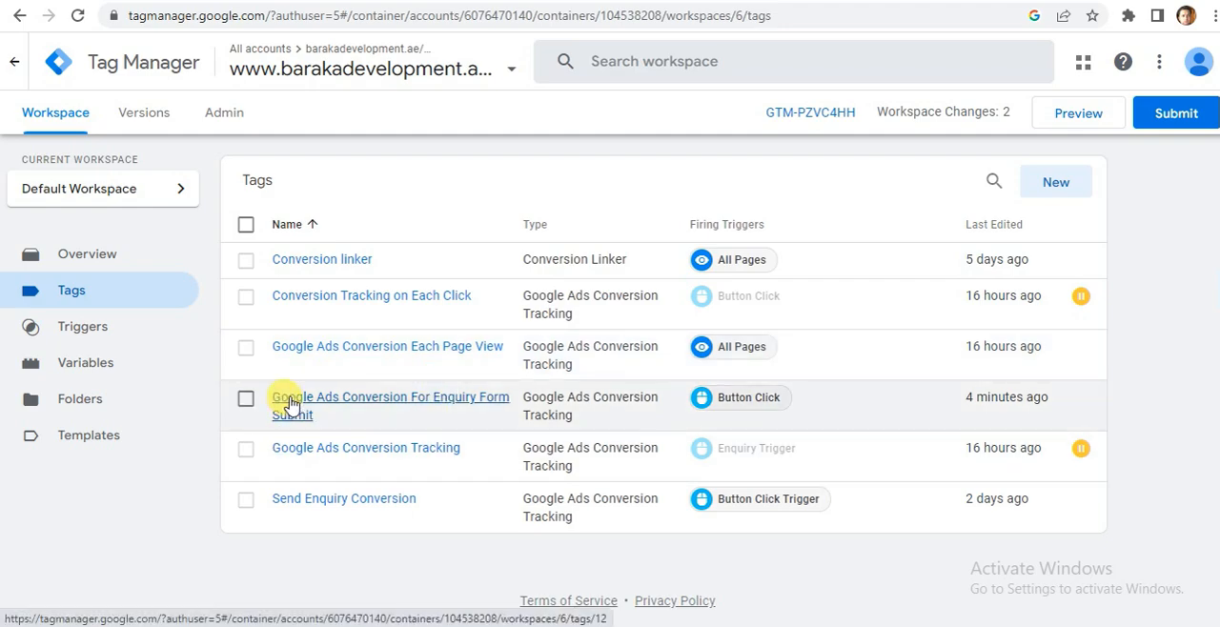
Pause the "Google Ads Conversion For Enquiry Form Submit" tag in the workspace's tag list.
{"action": "left_click", "coordinate": [246, 401]}
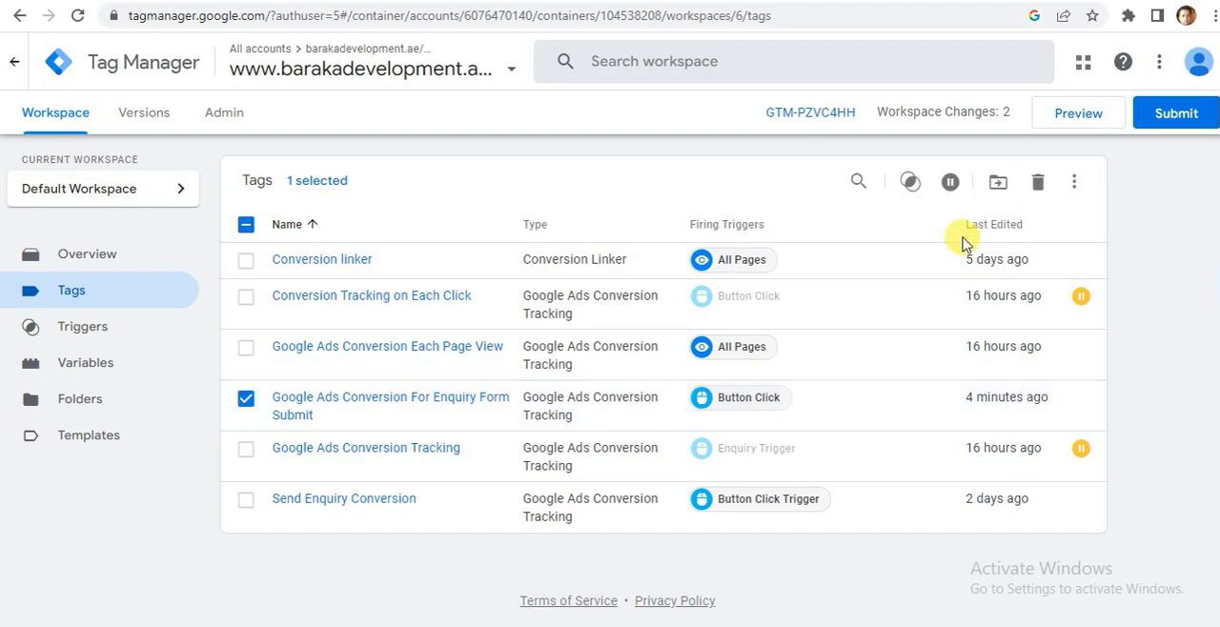
{"action": "left_click", "coordinate": [948, 184]}
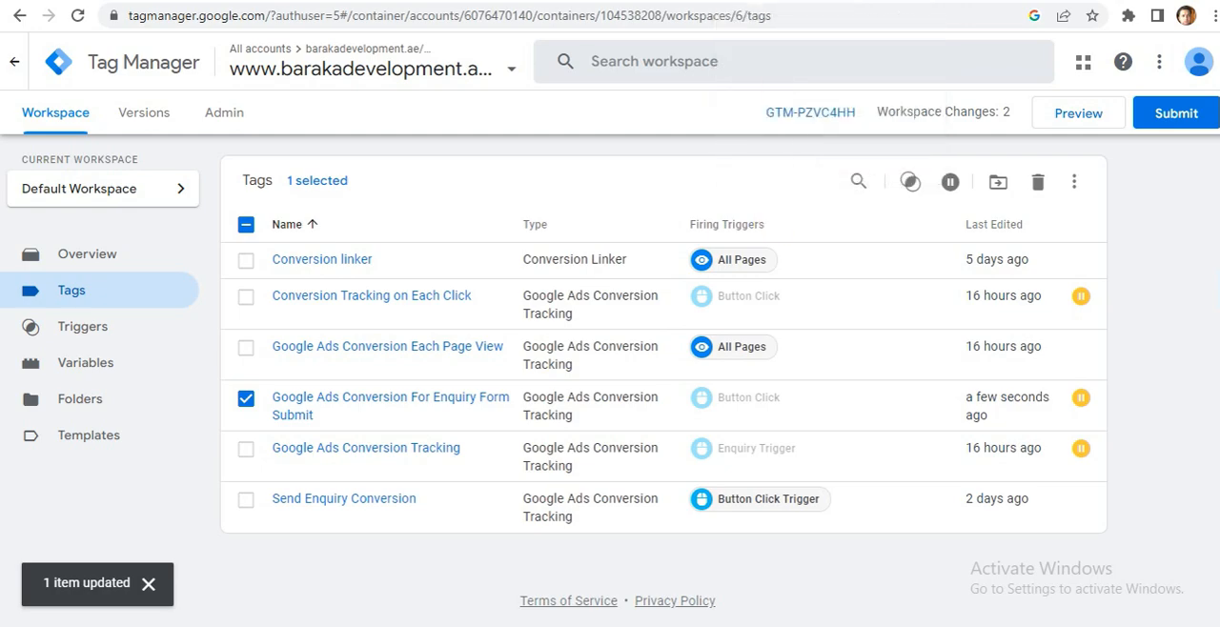
Switch to Google Ads and finish the new conversion action setup from its tag installation instructions.
{"action": "left_click", "coordinate": [695, 2]}
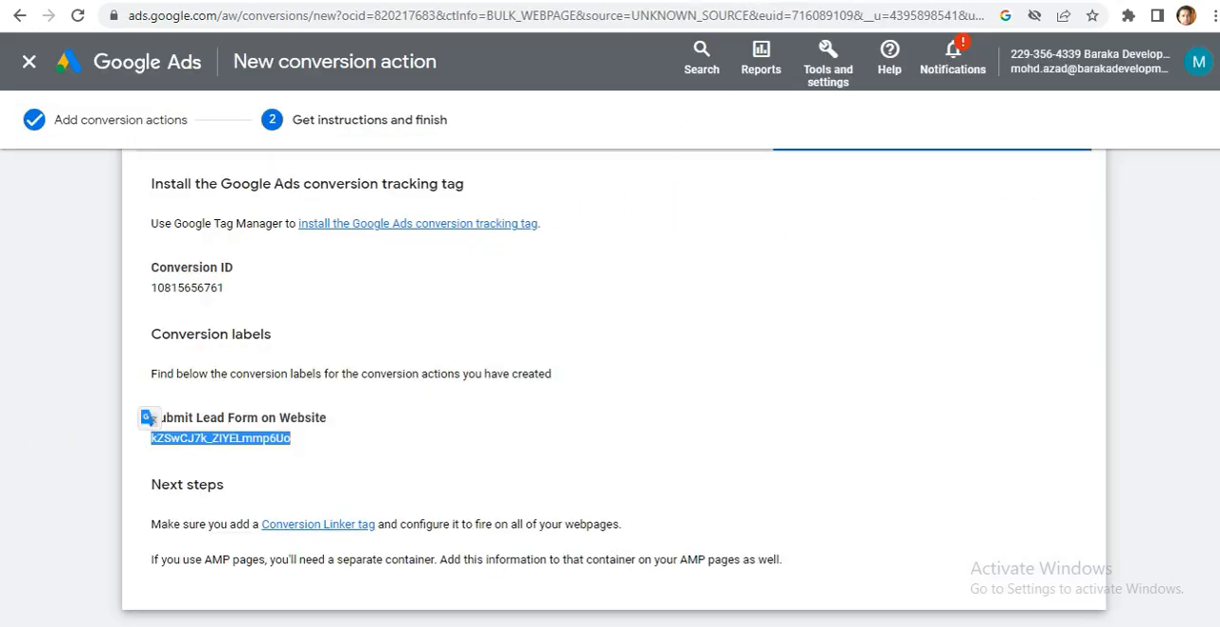
{"action": "scroll", "coordinate": [1041, 266], "scroll_direction": "down", "scroll_amount": 1}
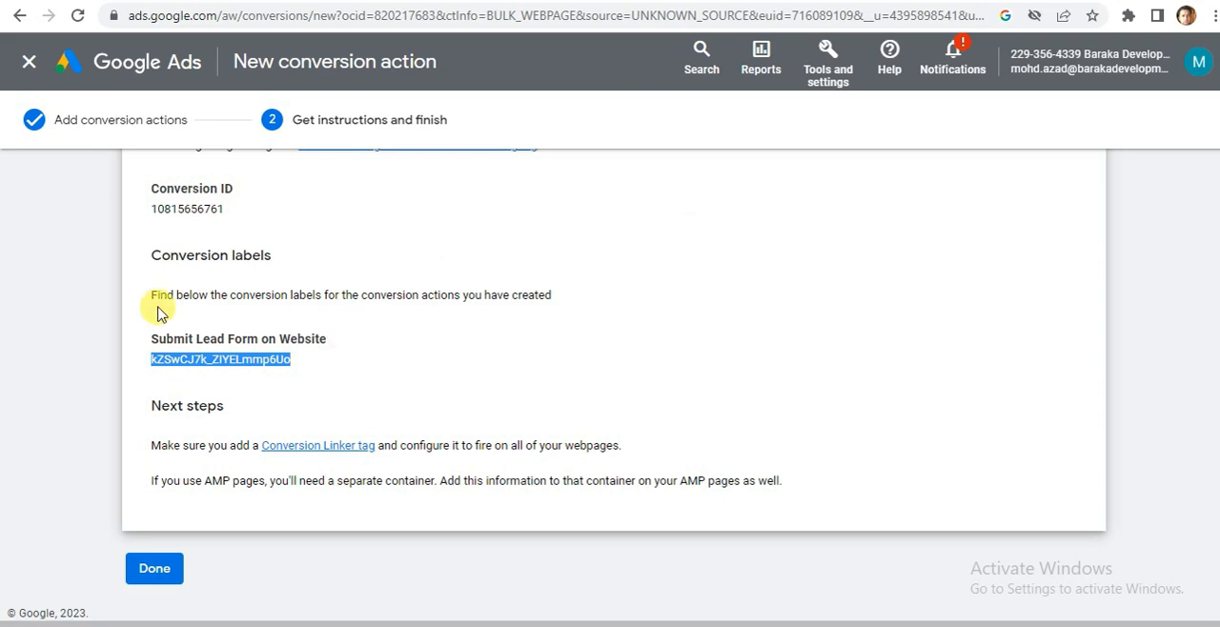
{"action": "left_click", "coordinate": [152, 572]}
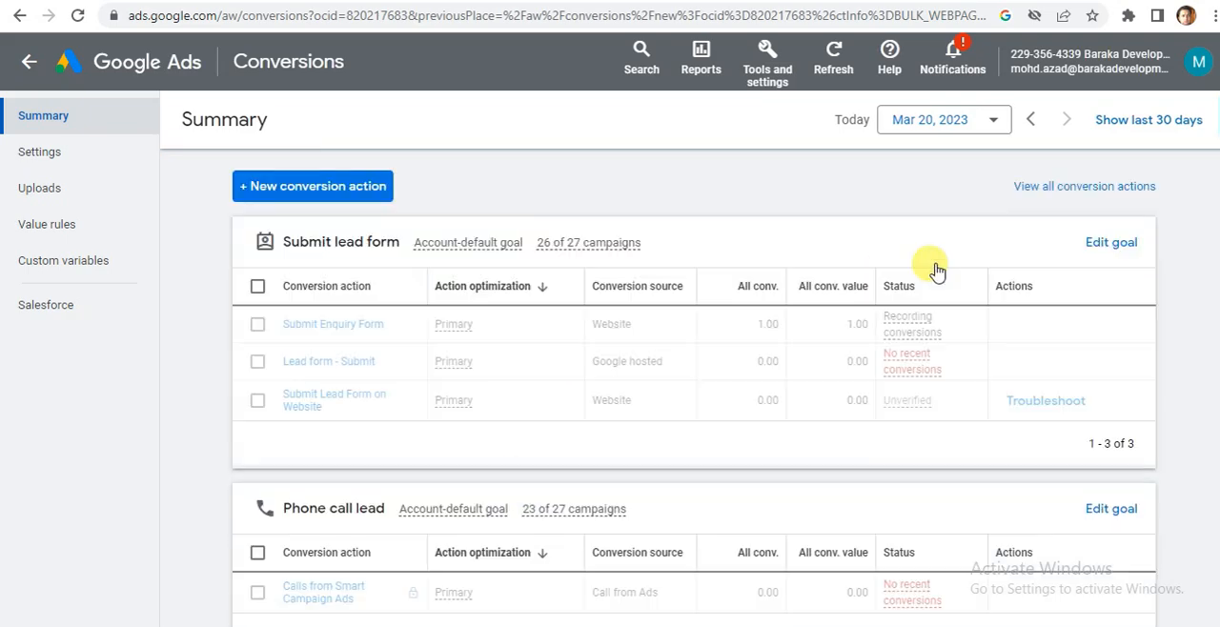
Remove the "Submit Lead Form on Website" conversion action from the Submit lead form goal.
{"action": "scroll", "coordinate": [861, 335], "scroll_direction": "down", "scroll_amount": 1}
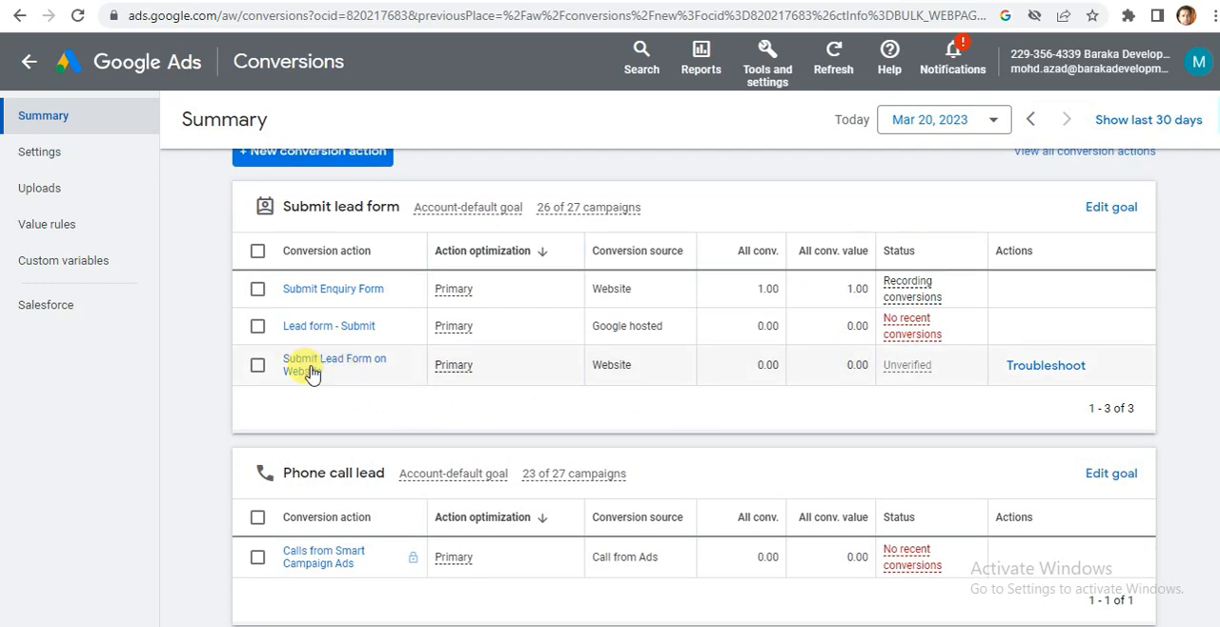
{"action": "left_click", "coordinate": [256, 367]}
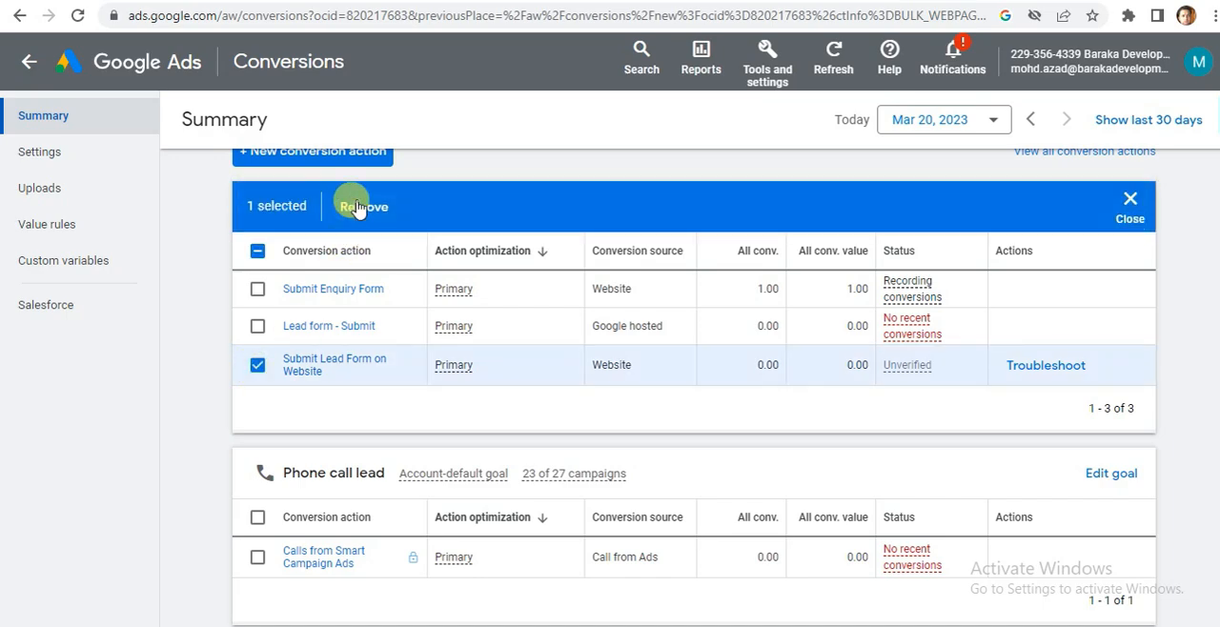
{"action": "left_click", "coordinate": [358, 207]}
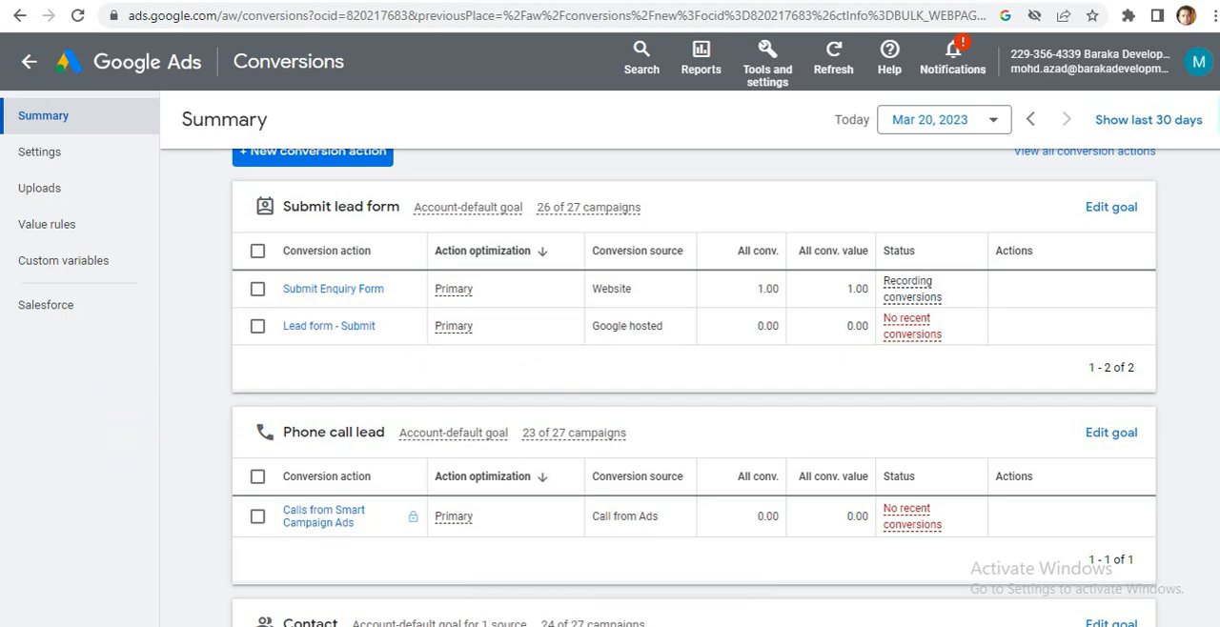
{"action": "scroll", "coordinate": [695, 381], "scroll_direction": "up", "scroll_amount": 1}
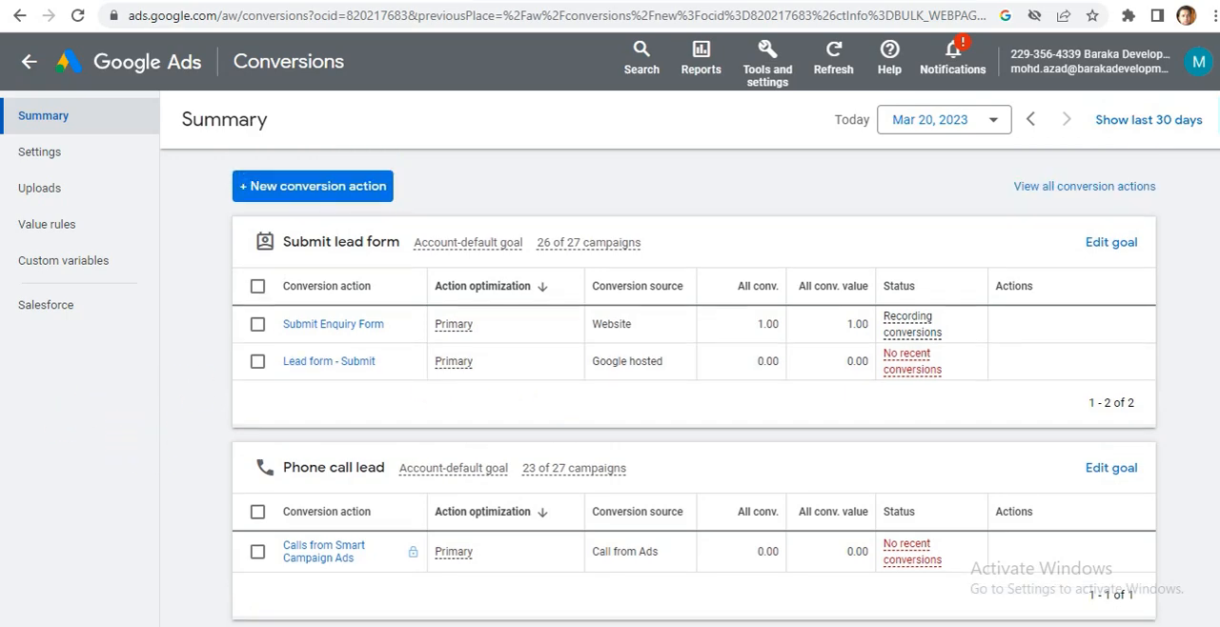